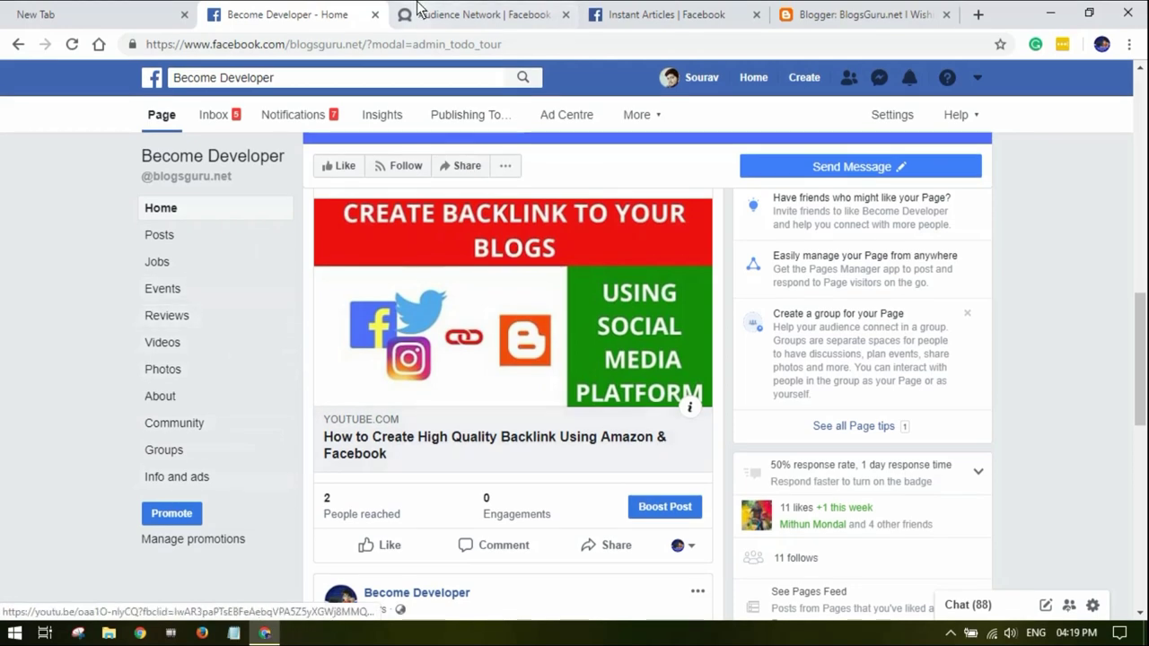
- Examine the Audience Network landing page for its monetization benefits and solutions for publishers, developers and advertisers
left_click(463, 9)
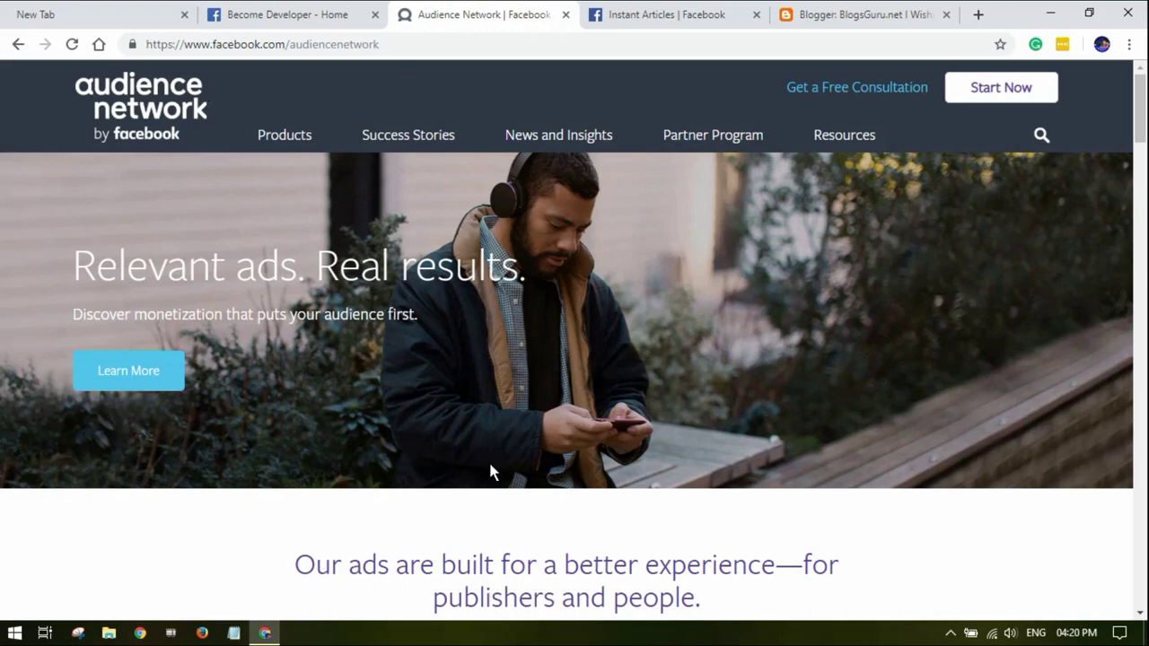
scroll(629, 422, "down", 1)
scroll(723, 352, "down", 2)
scroll(723, 351, "down", 6)
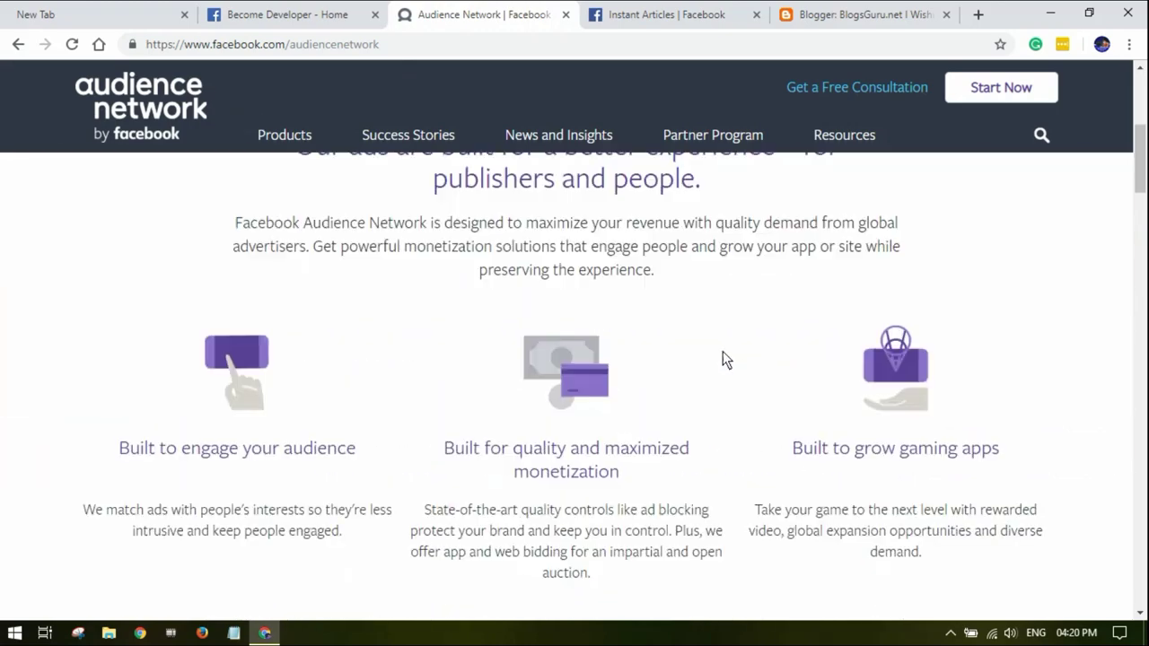
scroll(722, 352, "down", 3)
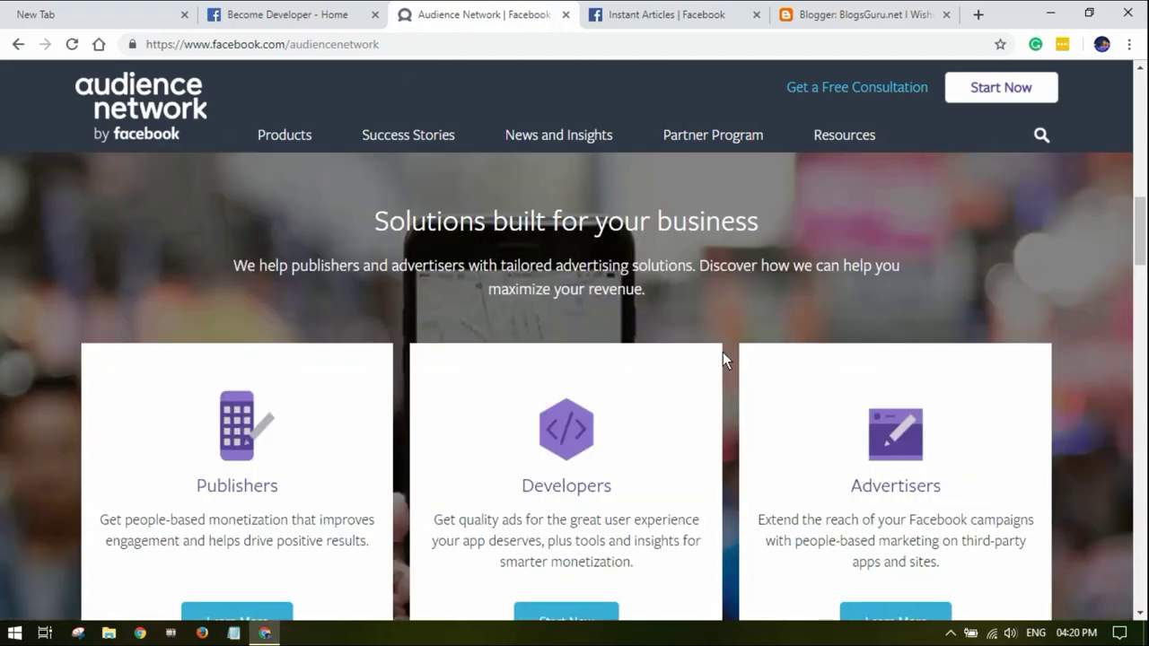
scroll(723, 352, "up", 2)
scroll(733, 193, "up", 4)
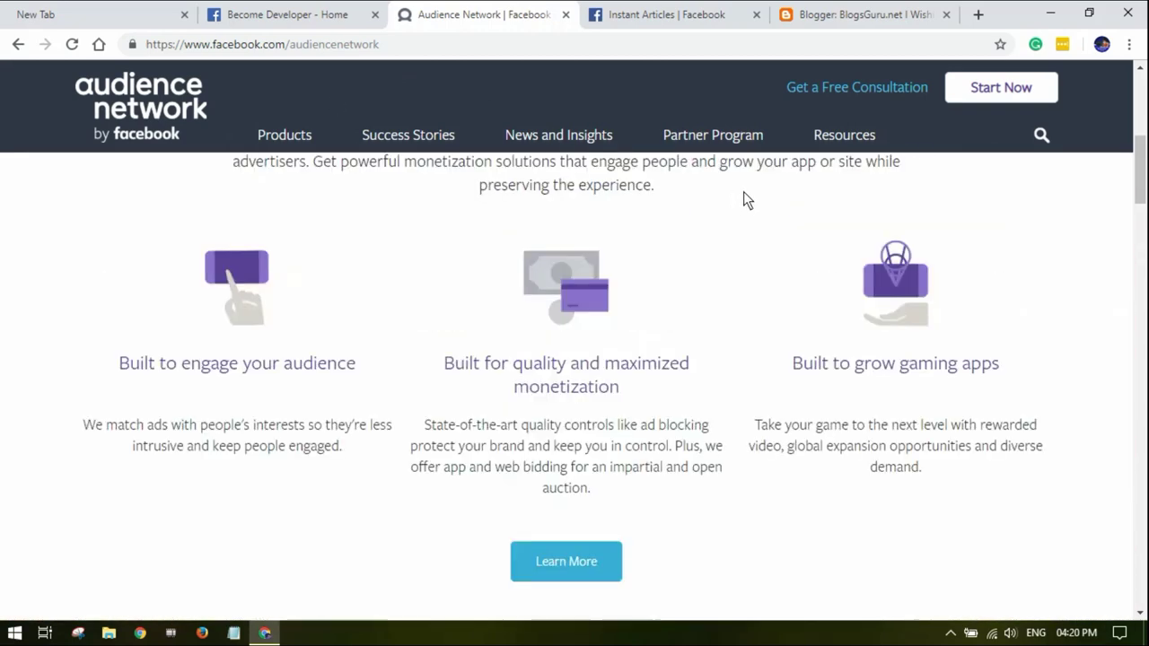
scroll(682, 300, "up", 2)
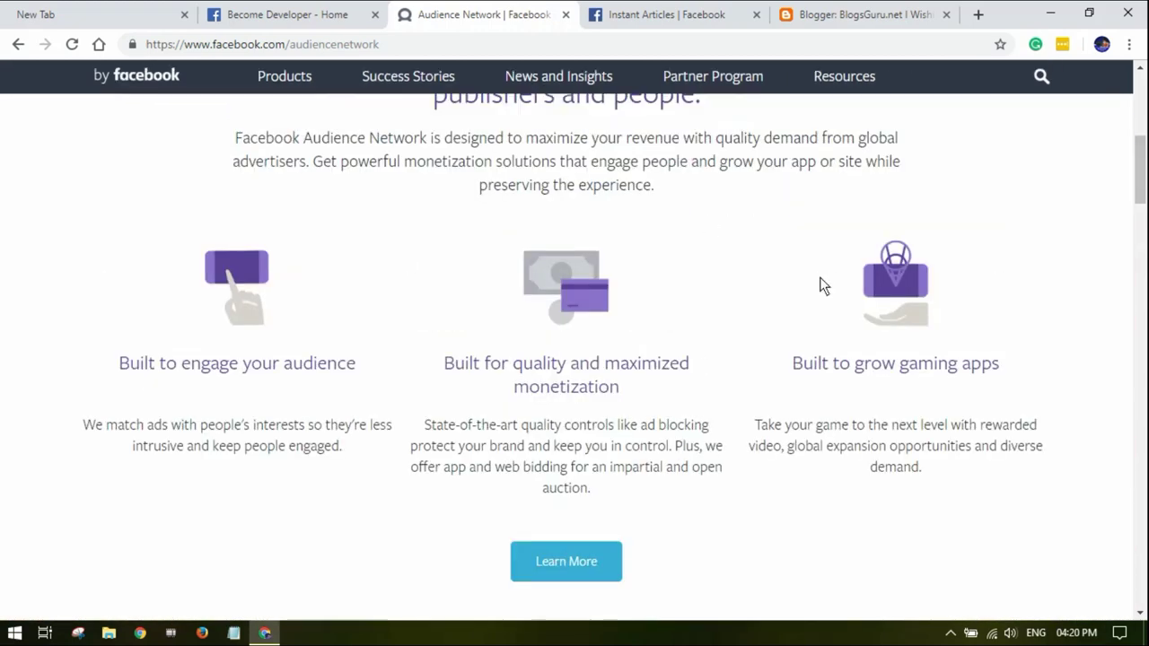
scroll(924, 193, "up", 4)
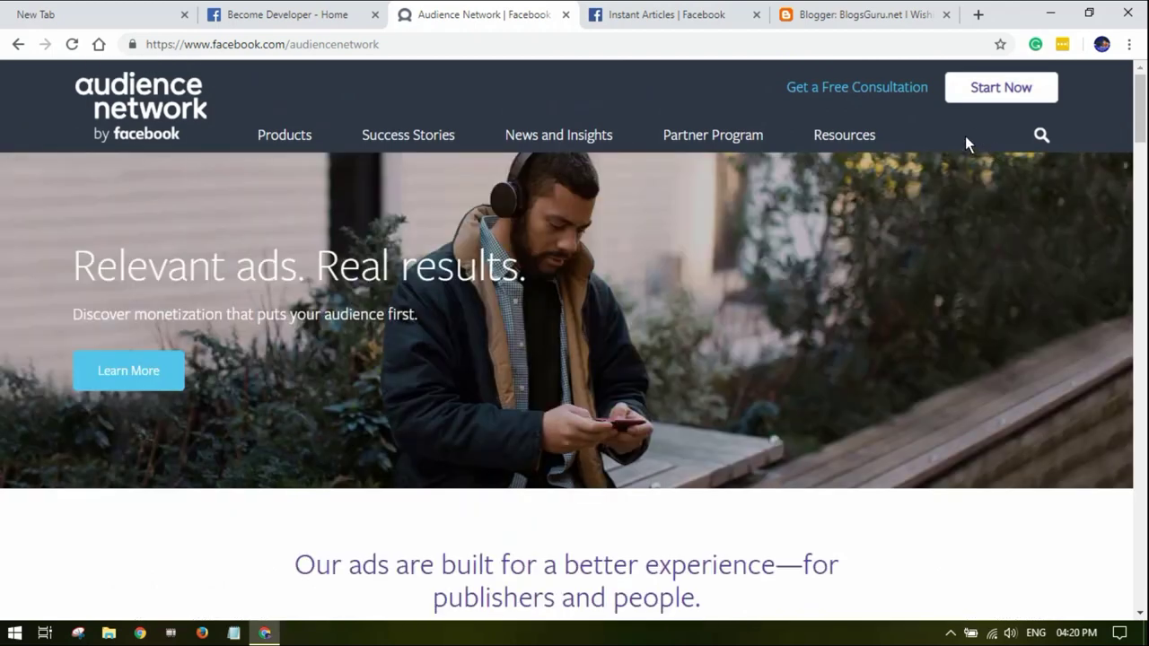
- Start with Audience Network to open the Monetisation Manager and look over its performance overview
left_click(1018, 102)
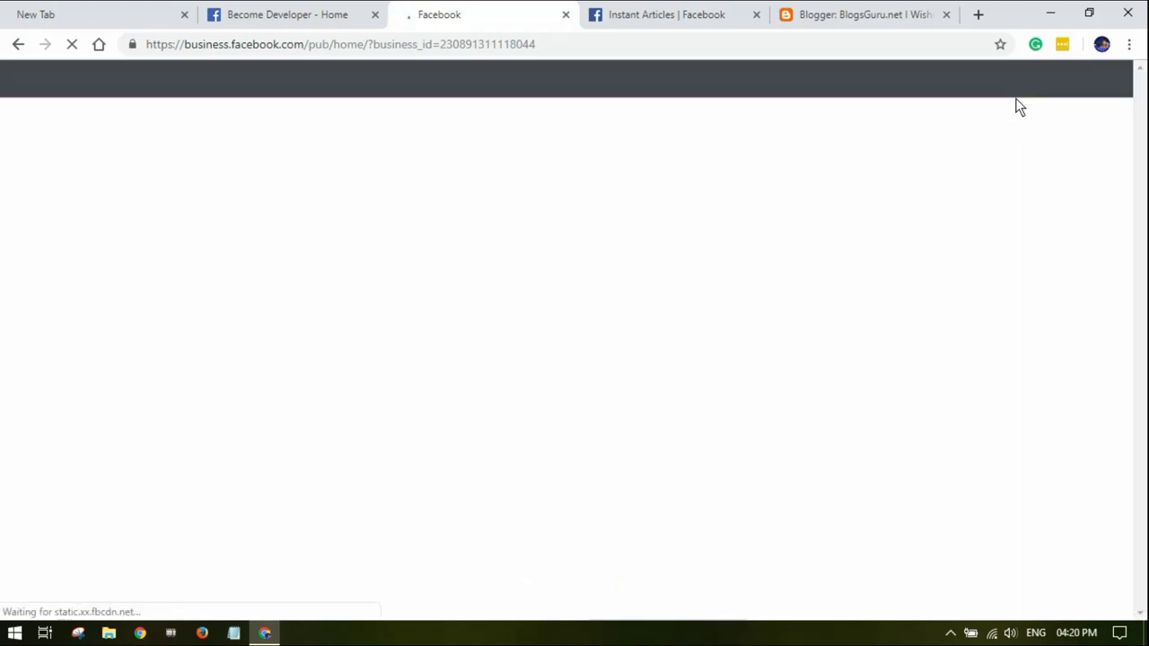
scroll(557, 341, "up", 2)
scroll(120, 295, "up", 1)
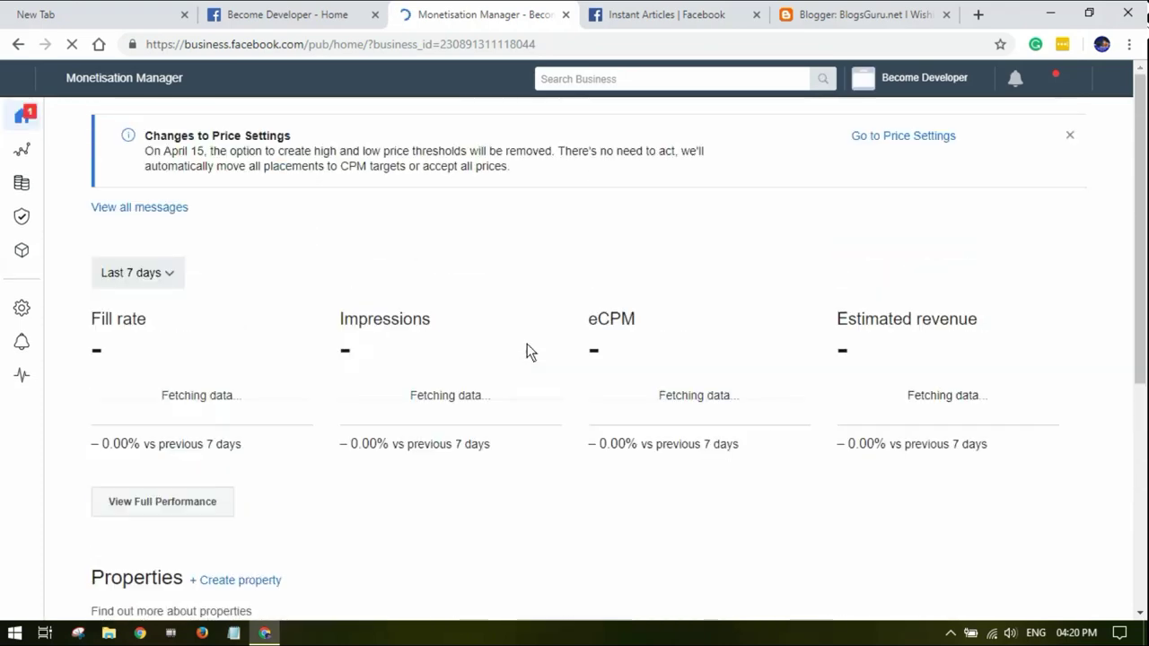
scroll(727, 401, "down", 1)
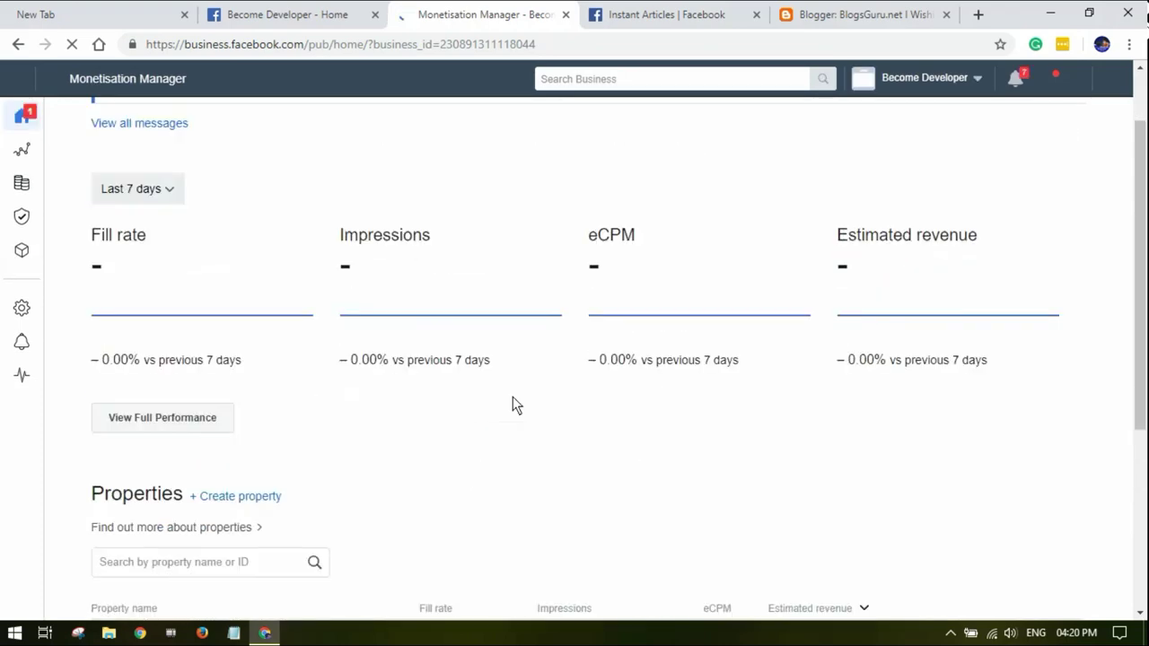
scroll(1146, 212, "up", 1)
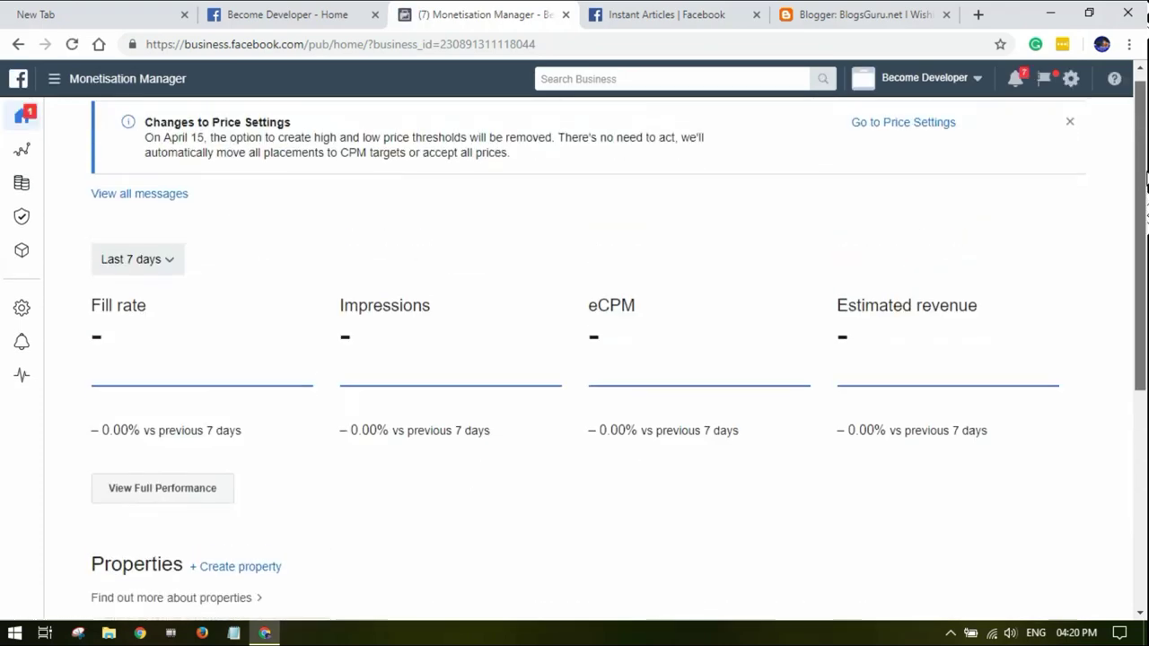
scroll(1147, 212, "down", 1)
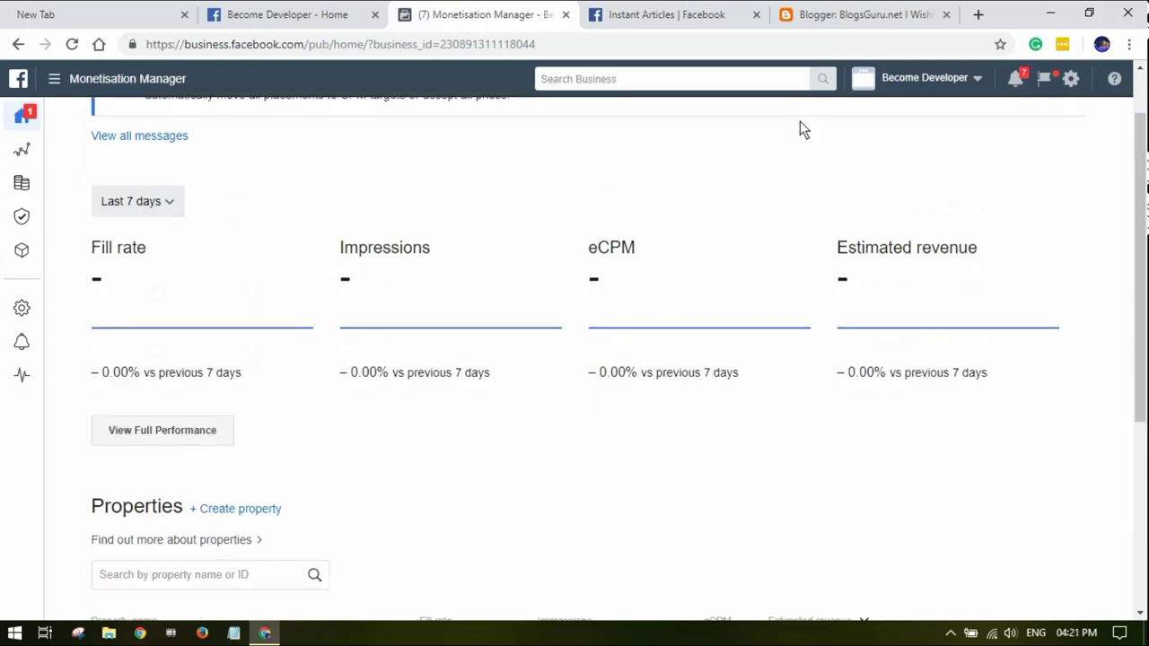
- Check which business account is active in the account switcher, then close the list
left_click(979, 79)
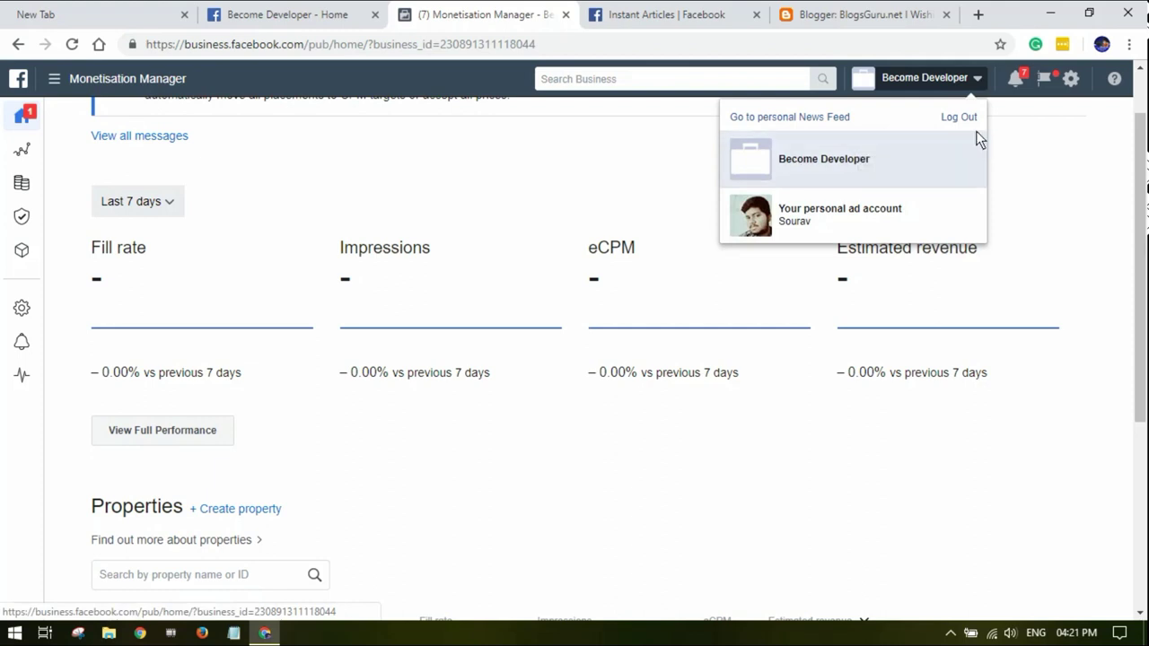
scroll(539, 194, "up", 1)
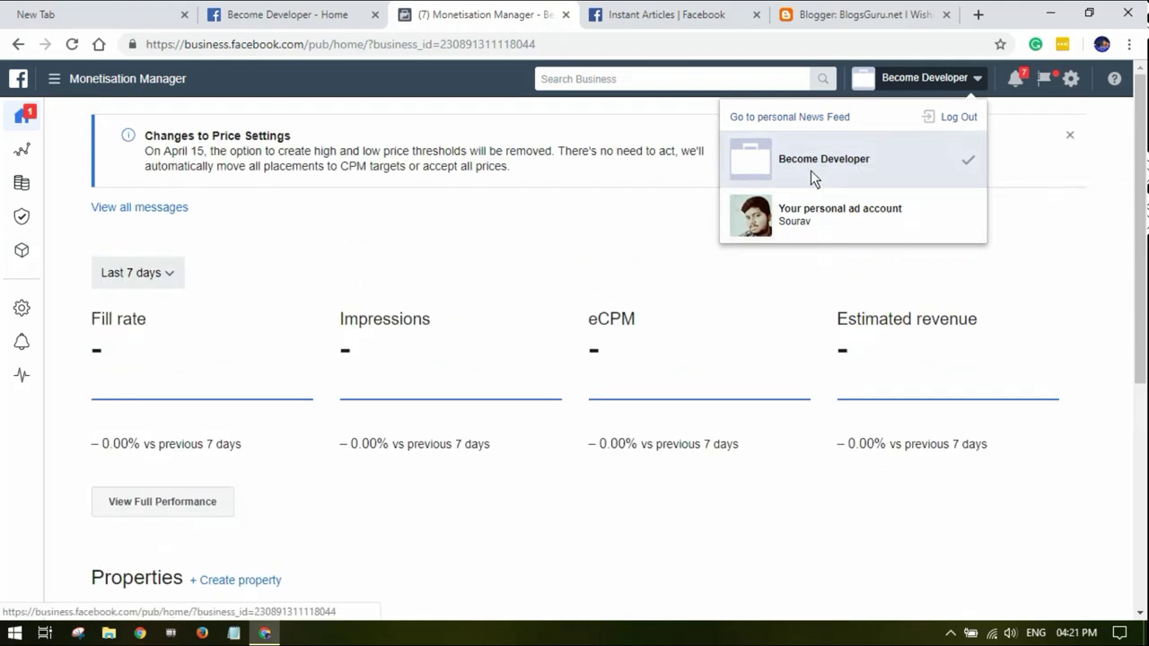
left_click(534, 205)
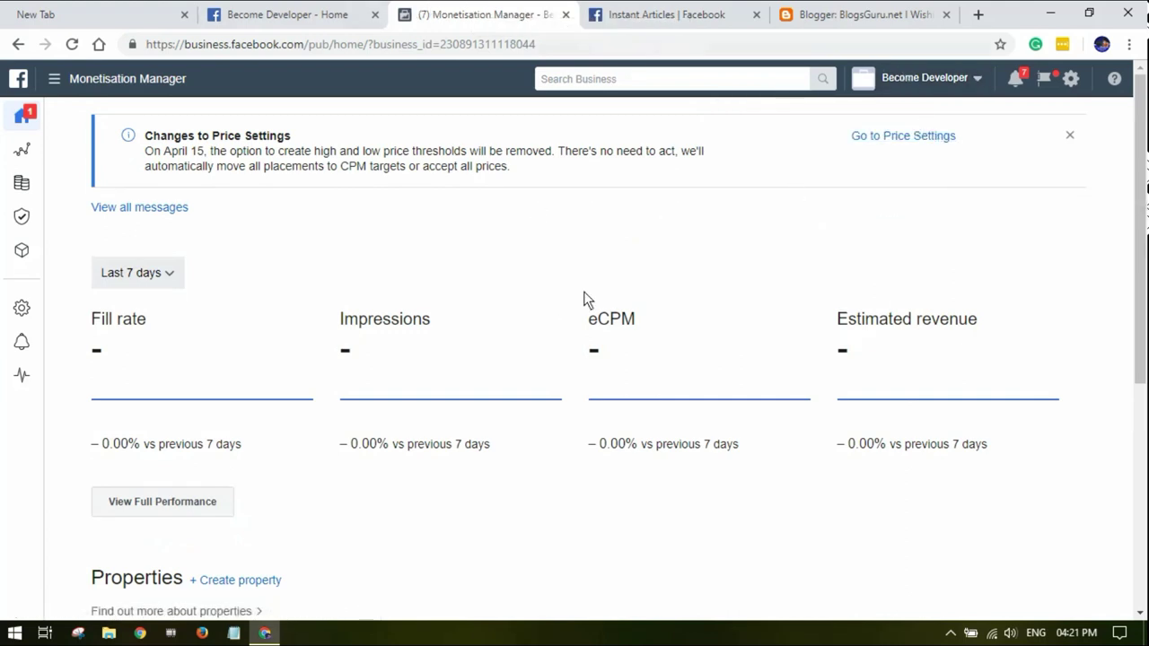
- Create a new monetisation property named BlogsGuru
scroll(164, 357, "down", 2)
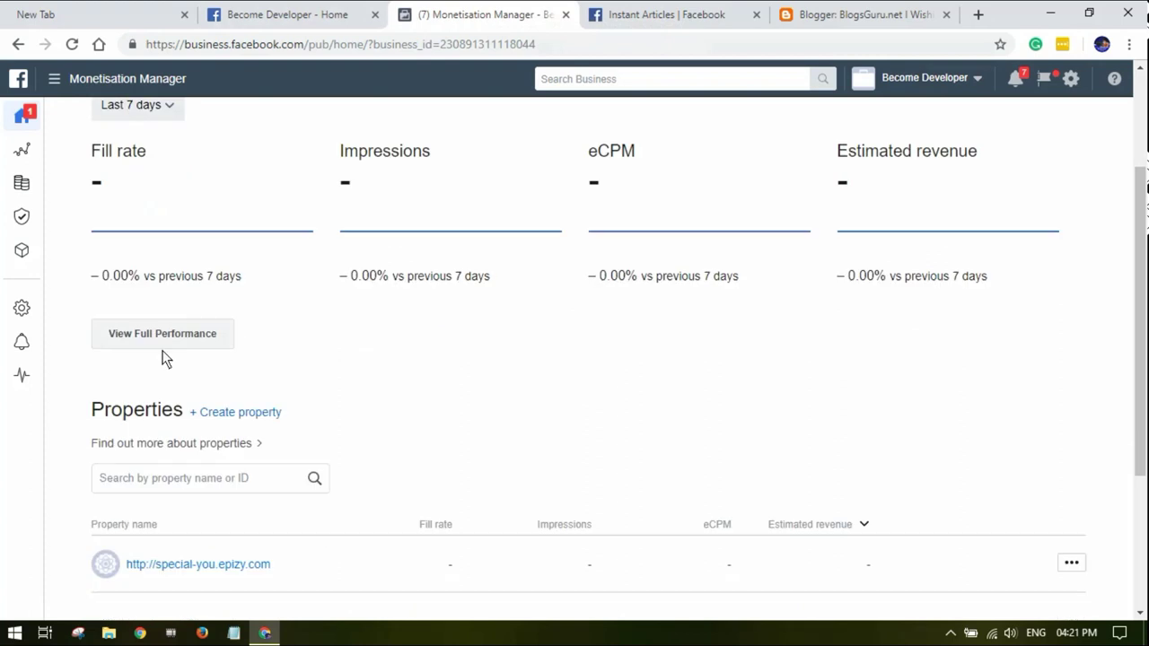
left_click(251, 415)
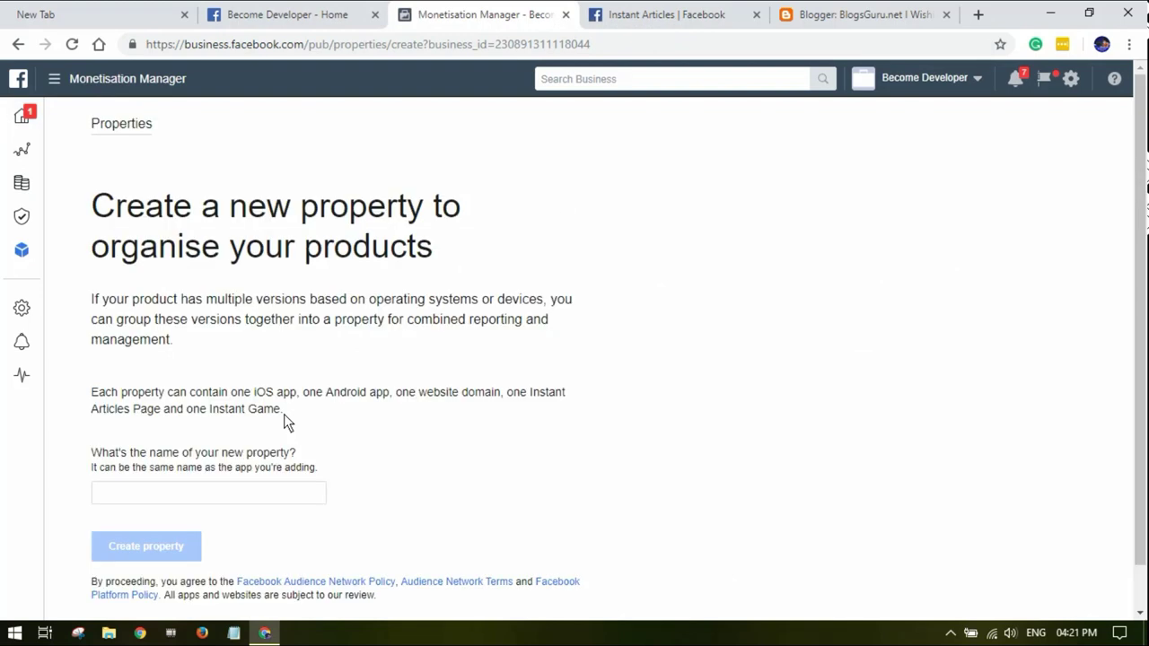
scroll(397, 244, "down", 1)
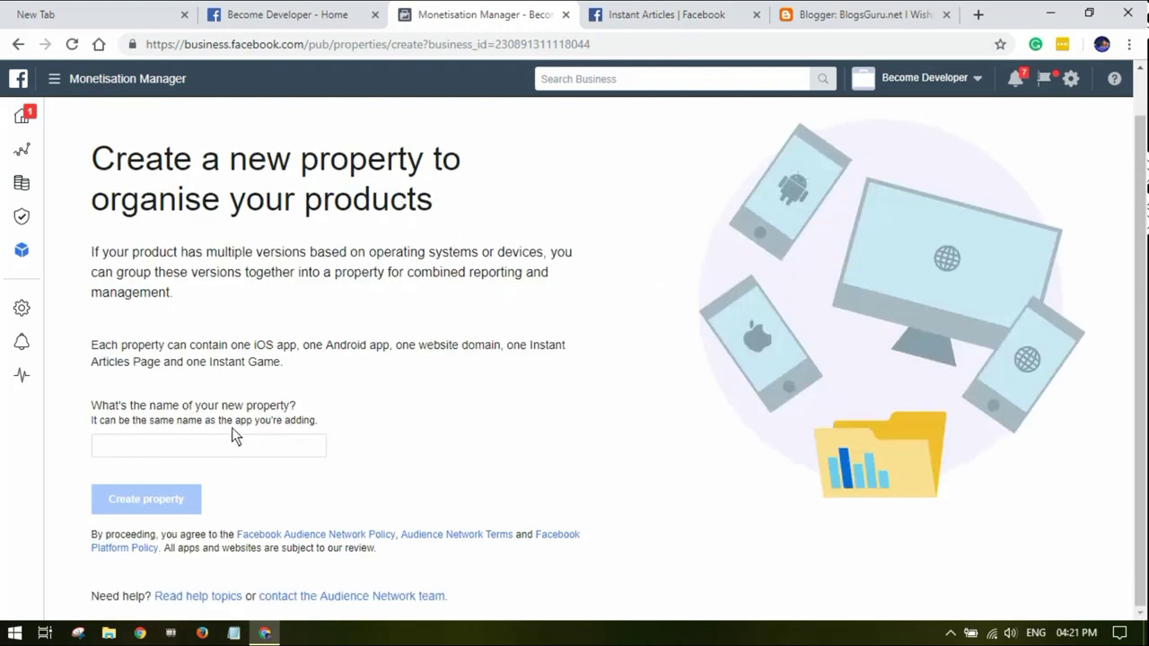
left_click(230, 450)
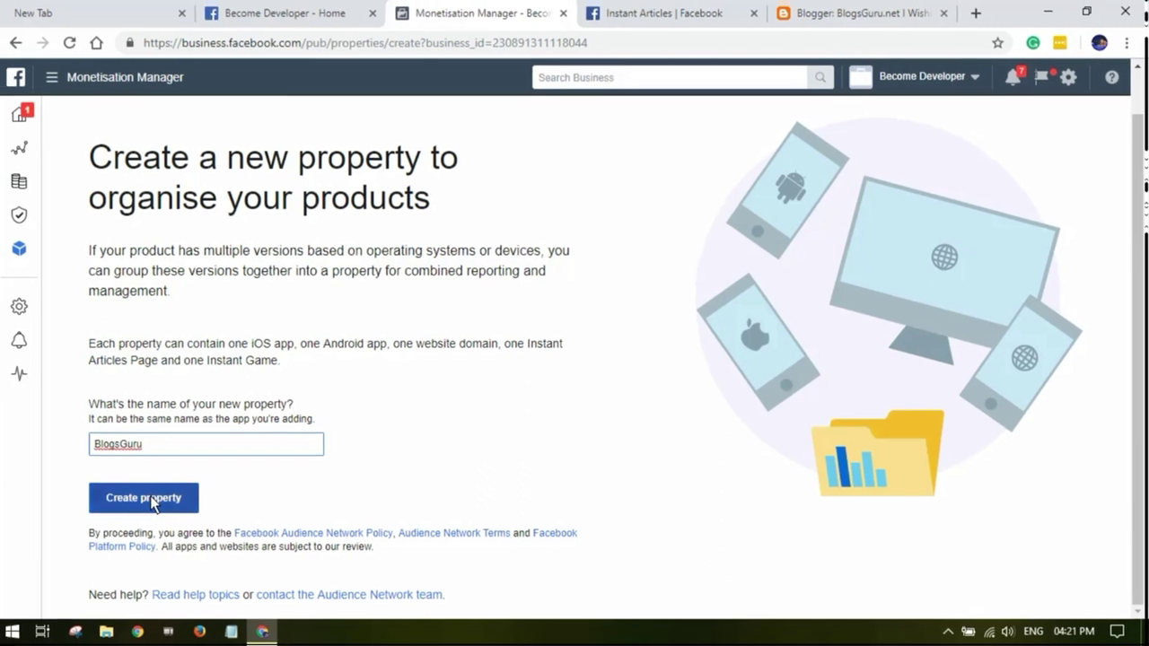
left_click(203, 526)
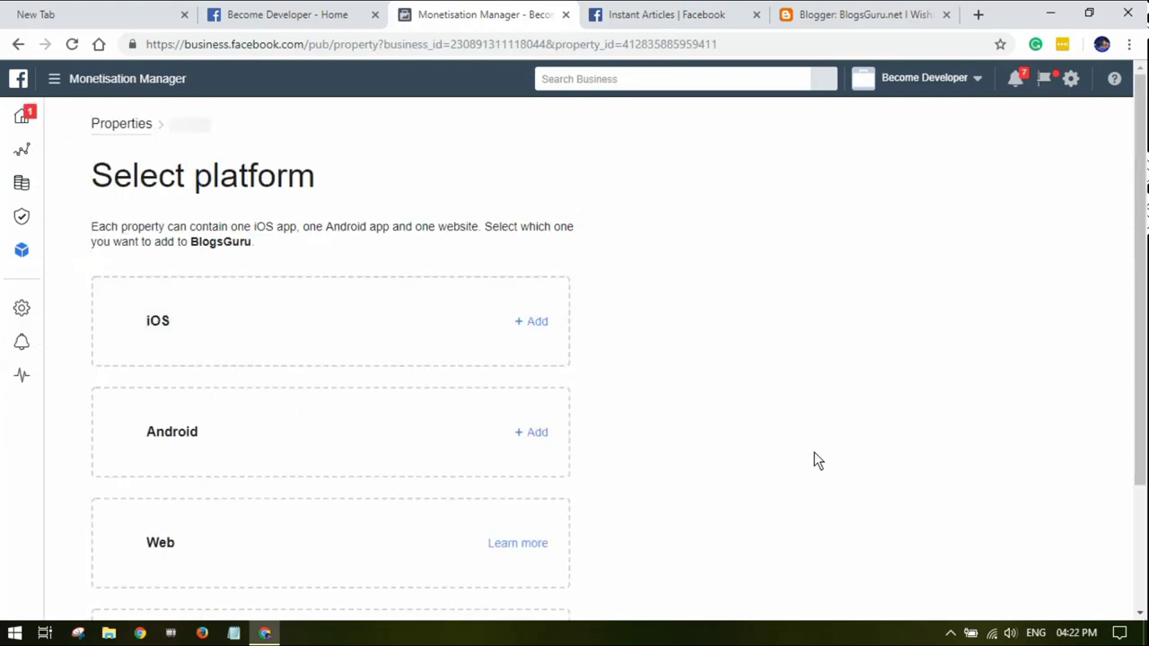
- Choose Instant Articles among the BlogsGuru property's platforms to open its monetization help guide
scroll(814, 458, "down", 2)
scroll(813, 458, "up", 2)
scroll(239, 467, "down", 2)
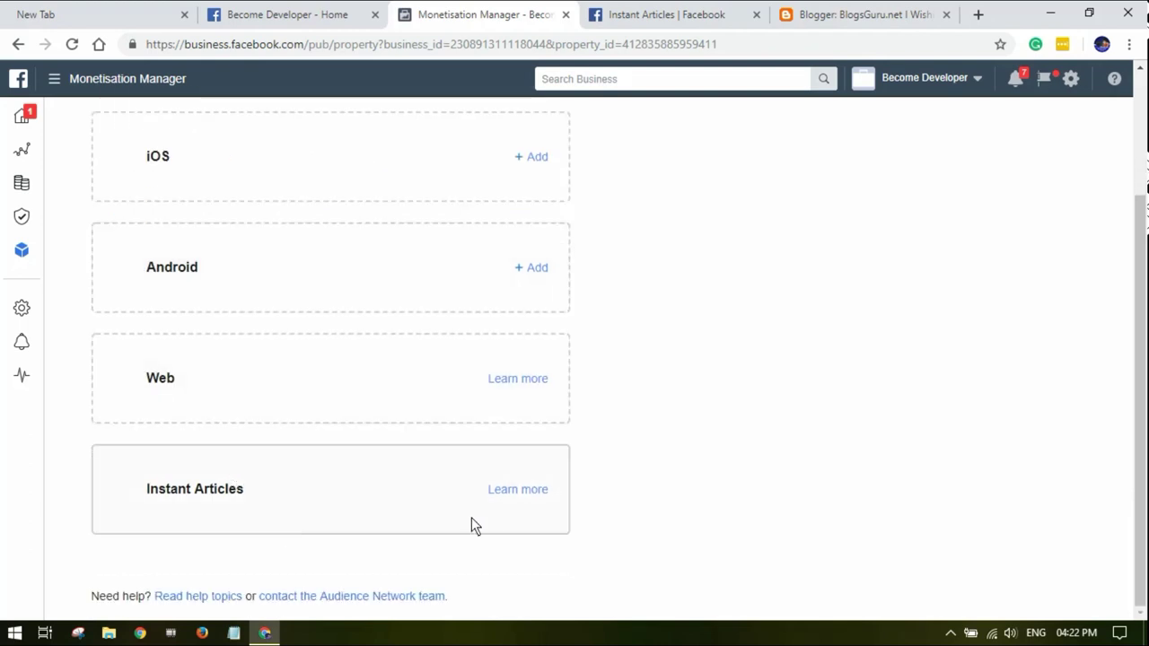
left_click(350, 504)
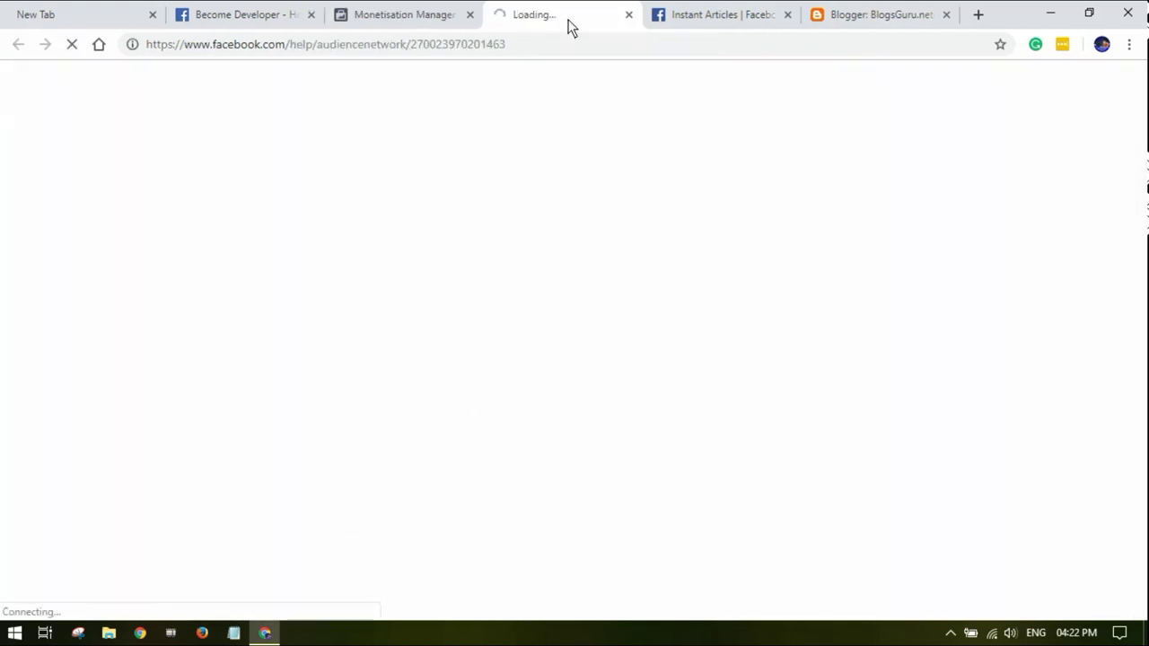
- Open the Instant Articles website from the guide's setup section and close the older Instant Articles tab
scroll(668, 354, "down", 4)
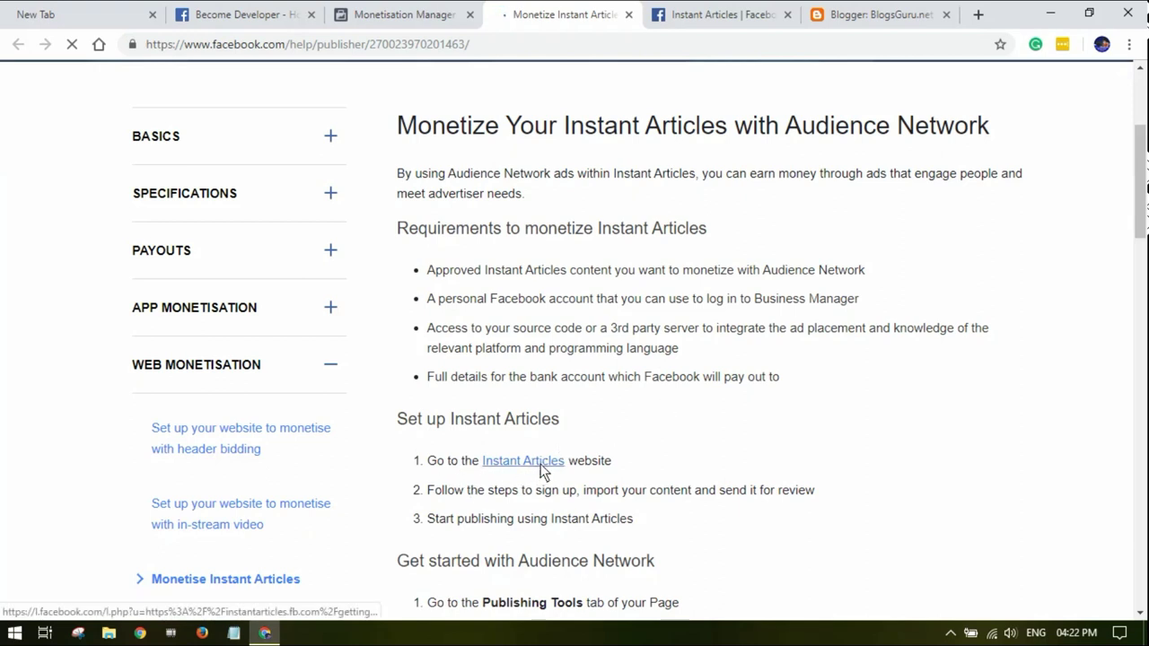
left_click(542, 473)
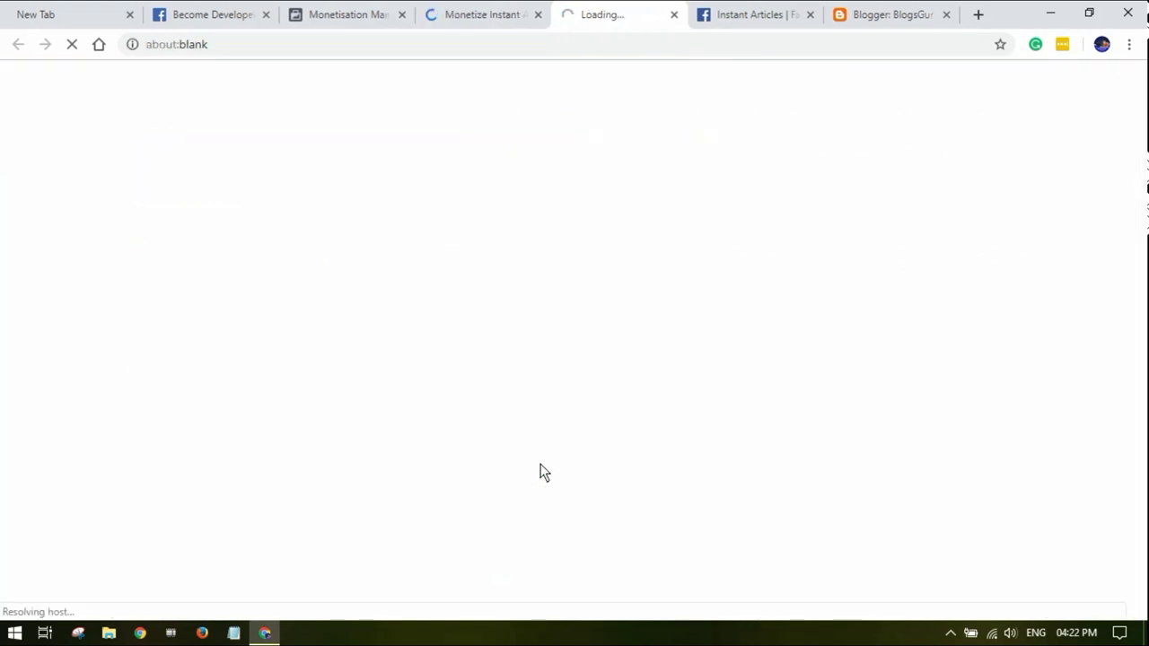
left_click(809, 15)
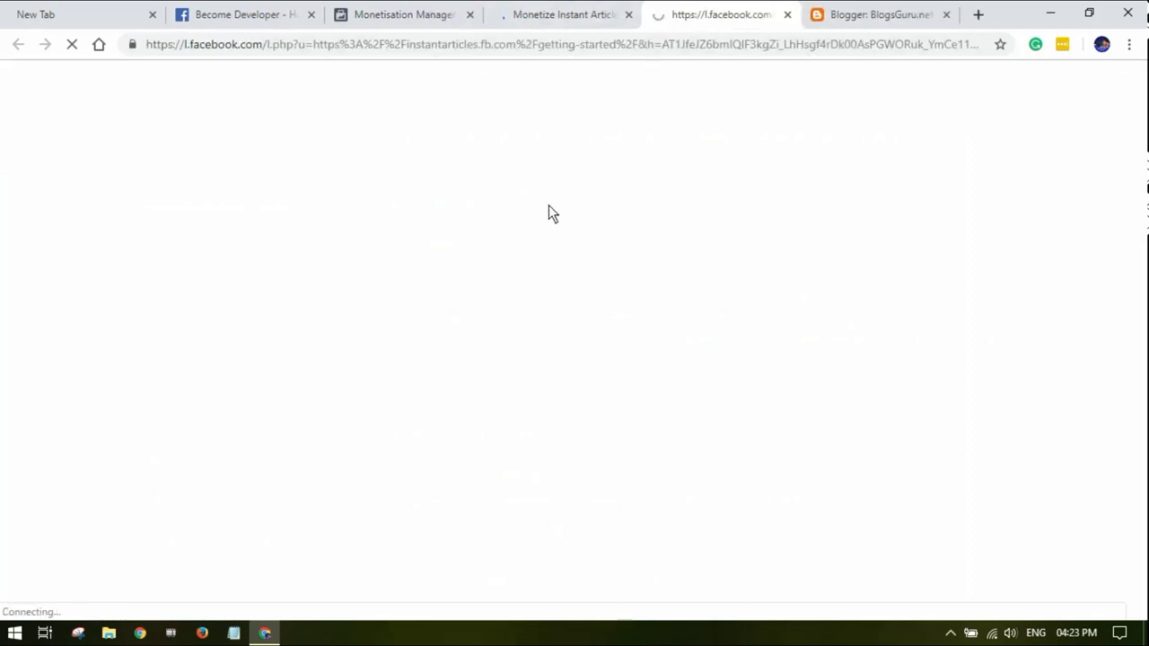
- Review the setup instructions in the help guide and on the Getting Started page, then open the Instant Articles signup link
left_click(549, 13)
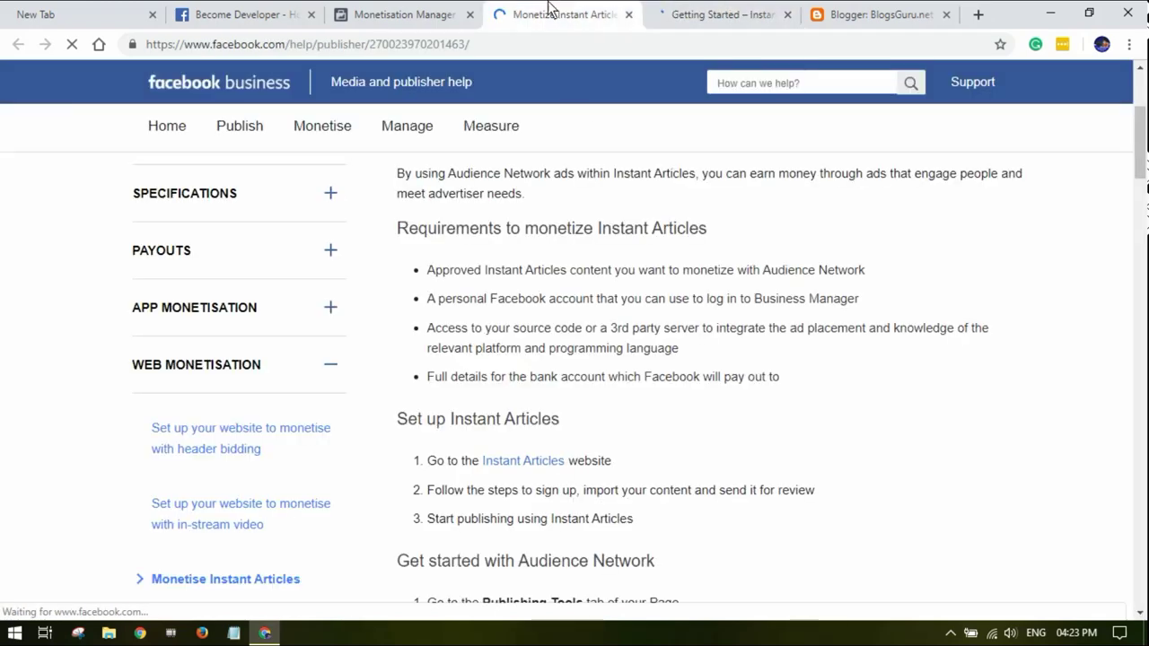
scroll(548, 443, "down", 1)
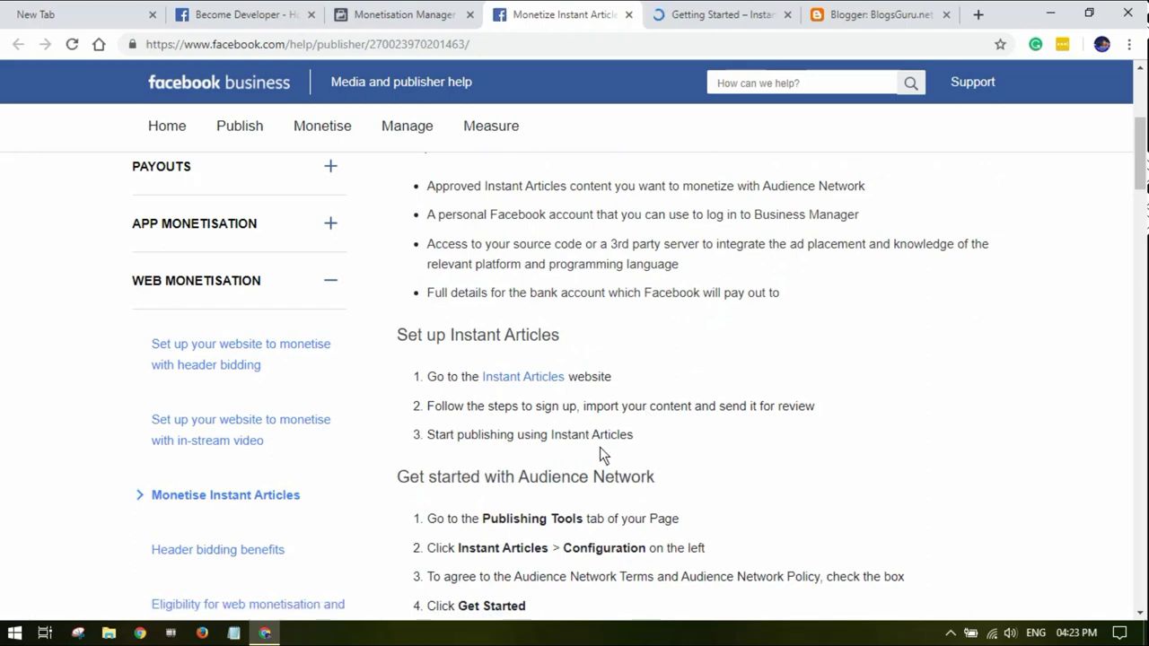
left_click(695, 11)
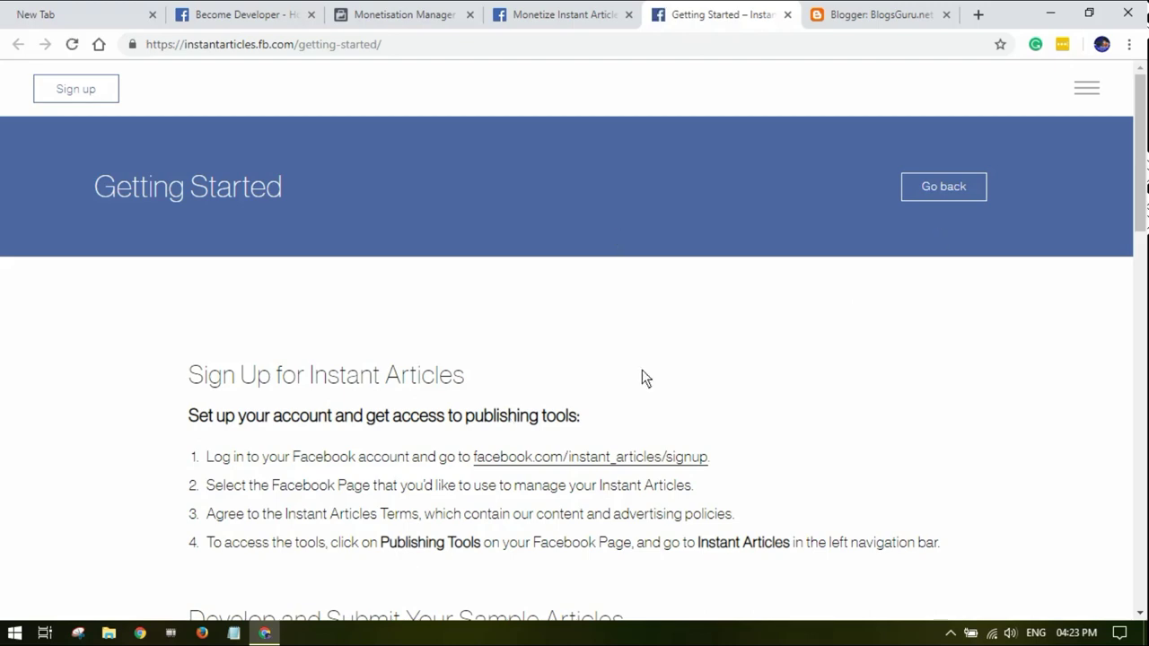
scroll(642, 377, "down", 5)
scroll(628, 379, "up", 3)
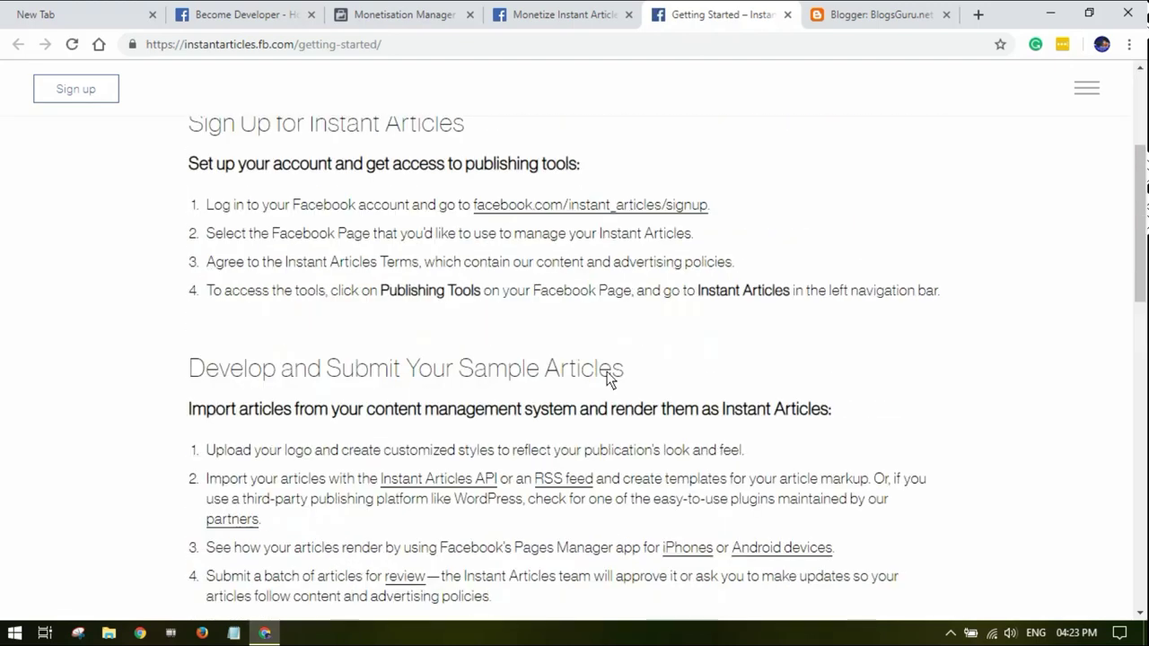
left_click(643, 205)
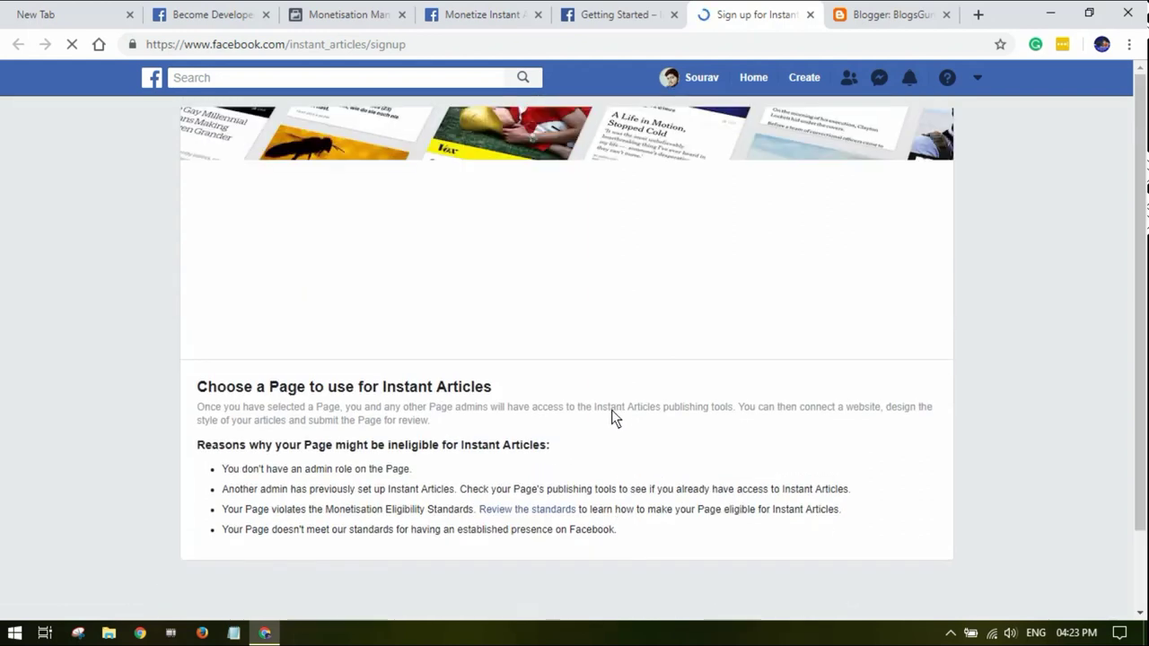
- Sign up the Become Developer Page for Instant Articles, agreeing to the terms, and continue to its initial setup steps
scroll(519, 250, "down", 4)
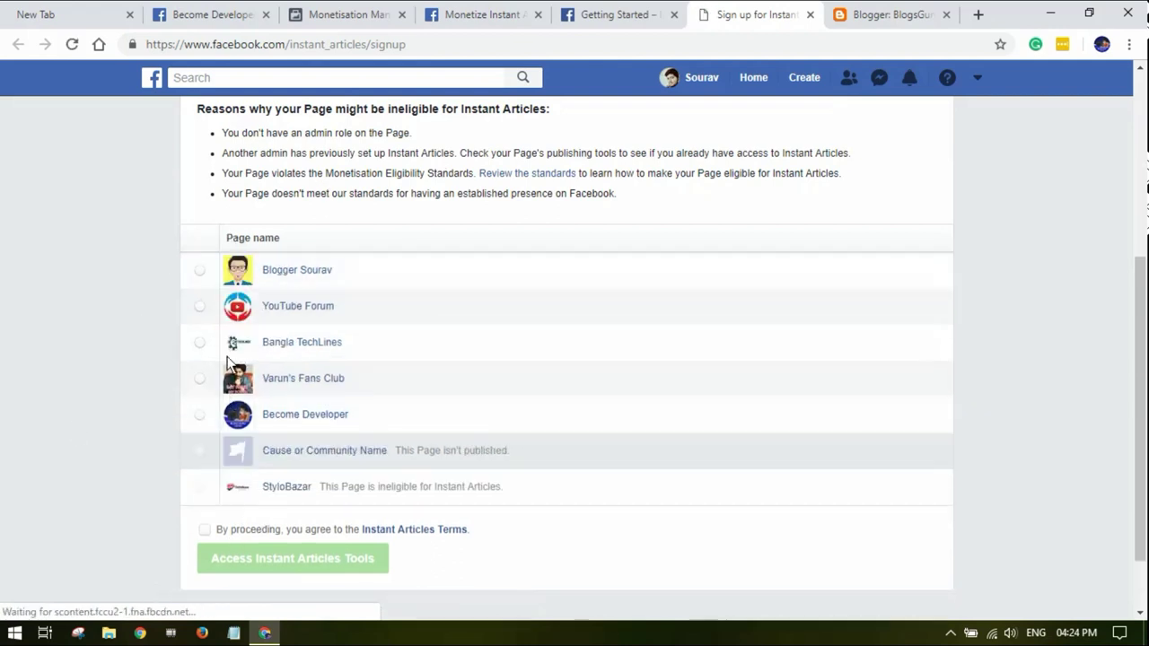
left_click(201, 418)
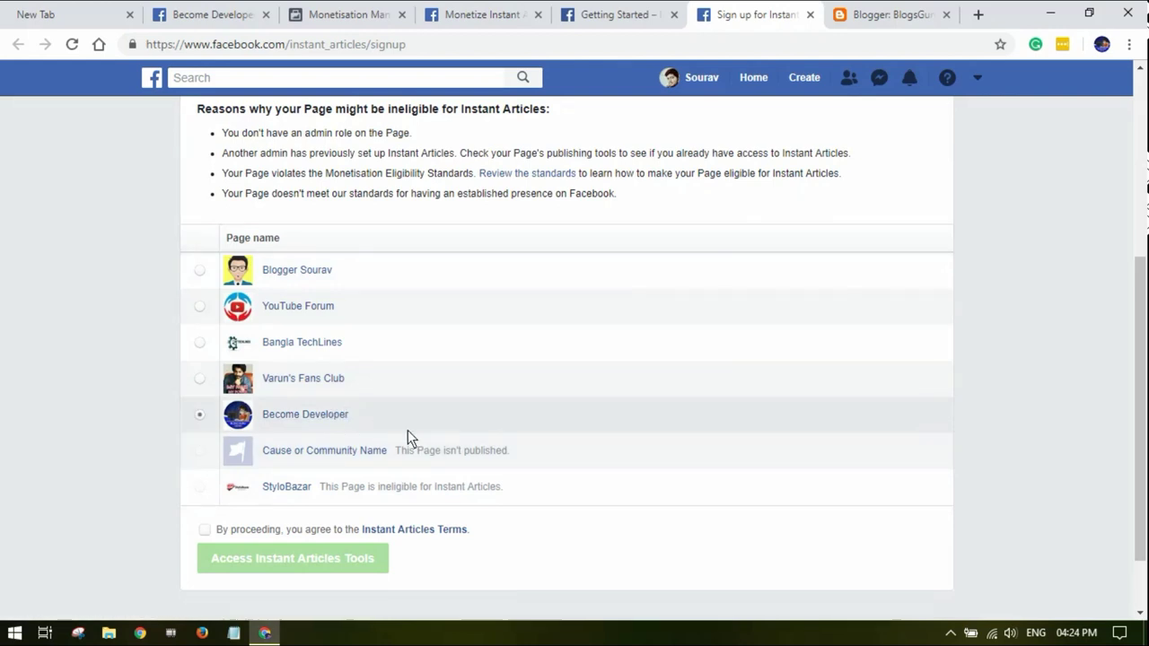
left_click(206, 529)
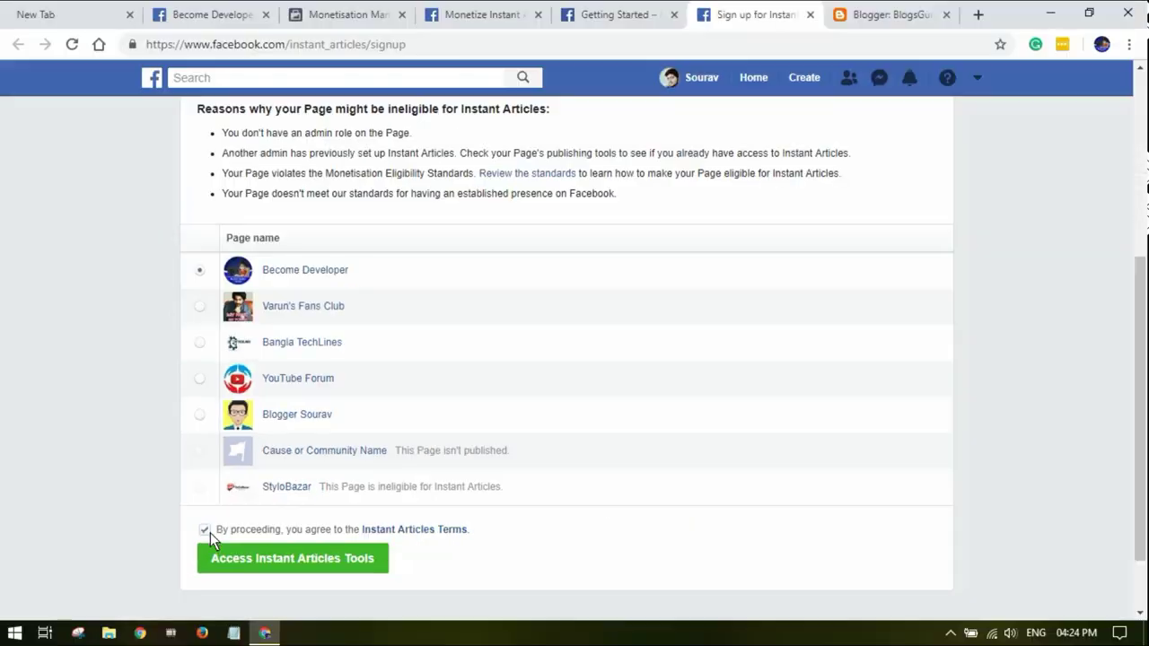
left_click(243, 563)
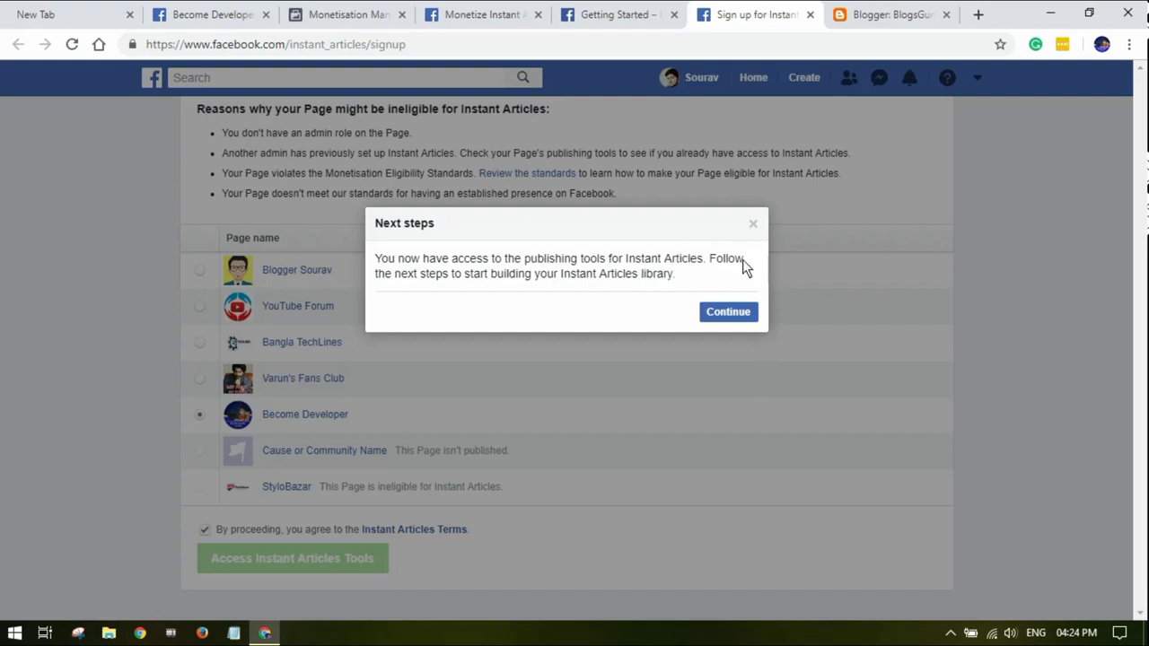
left_click(742, 318)
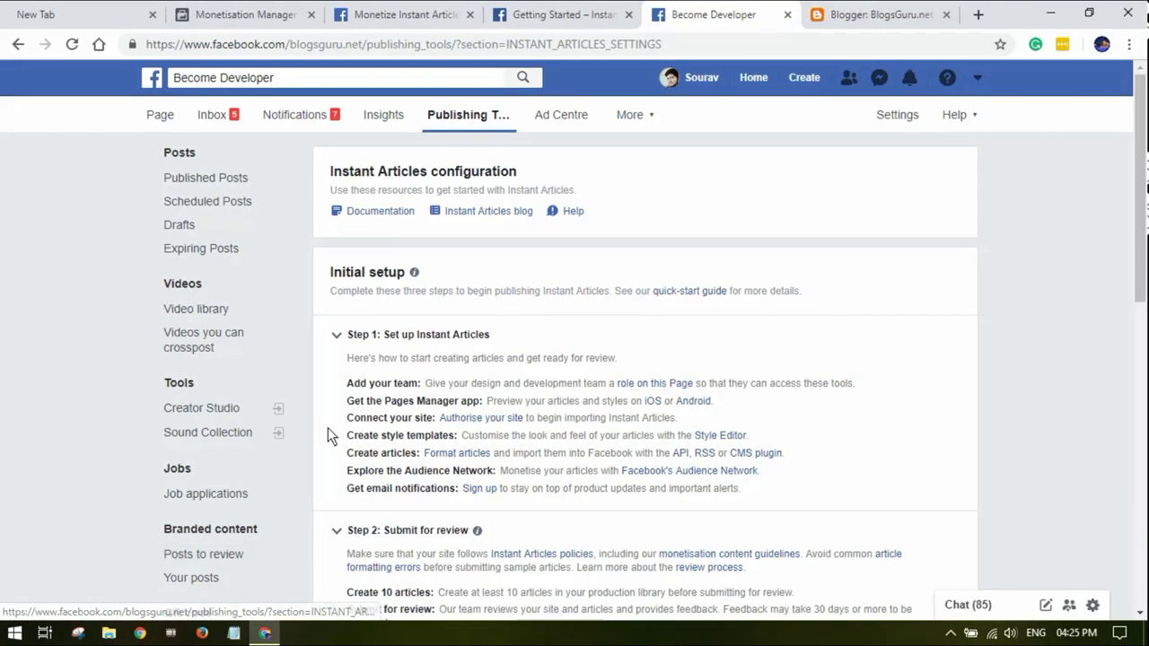
scroll(327, 428, "down", 3)
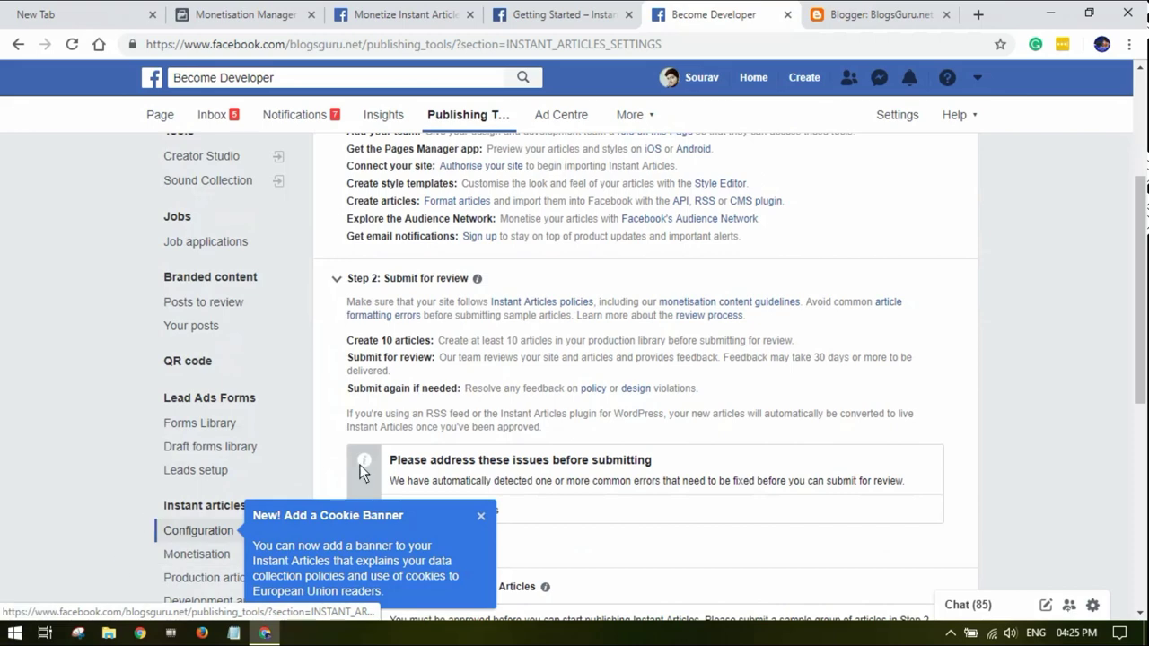
- Expand the Not enough articles issue under Submit for review and examine the Create 10 articles requirement
scroll(359, 464, "down", 2)
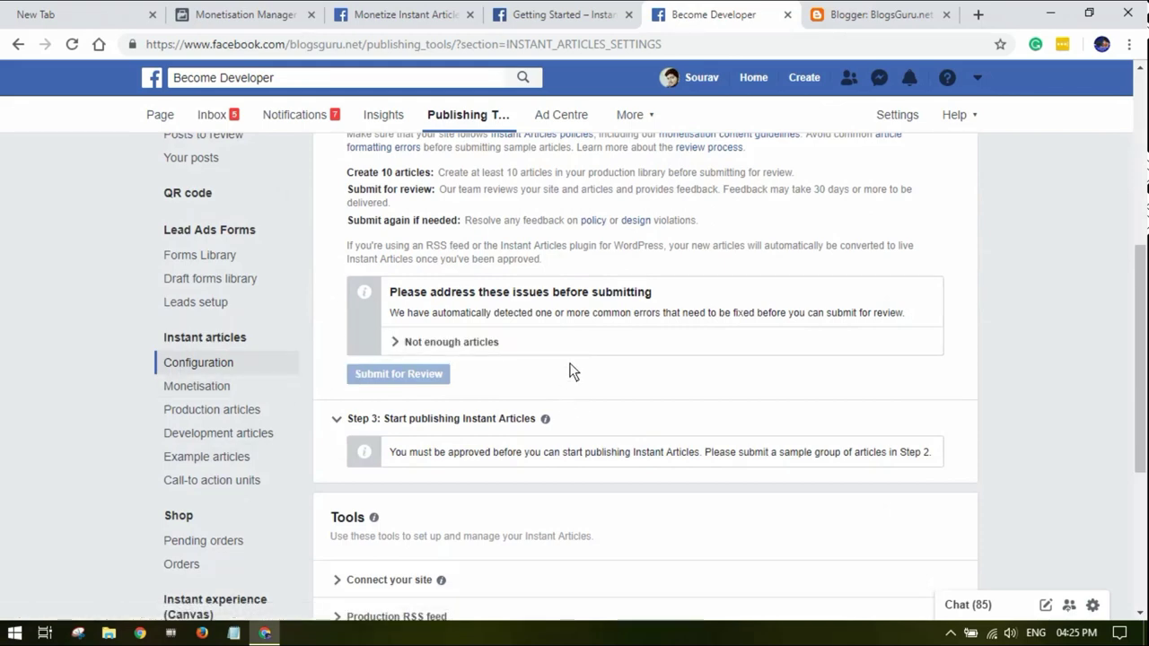
left_click(427, 348)
scroll(449, 341, "up", 1)
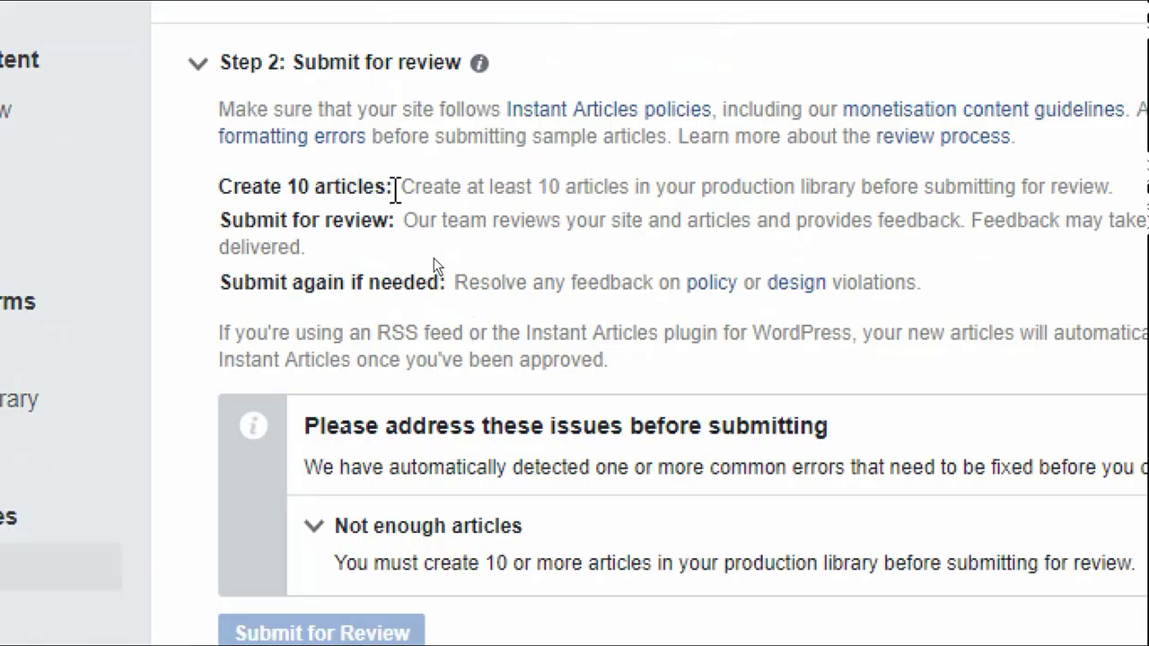
left_click_drag(386, 188, 223, 183)
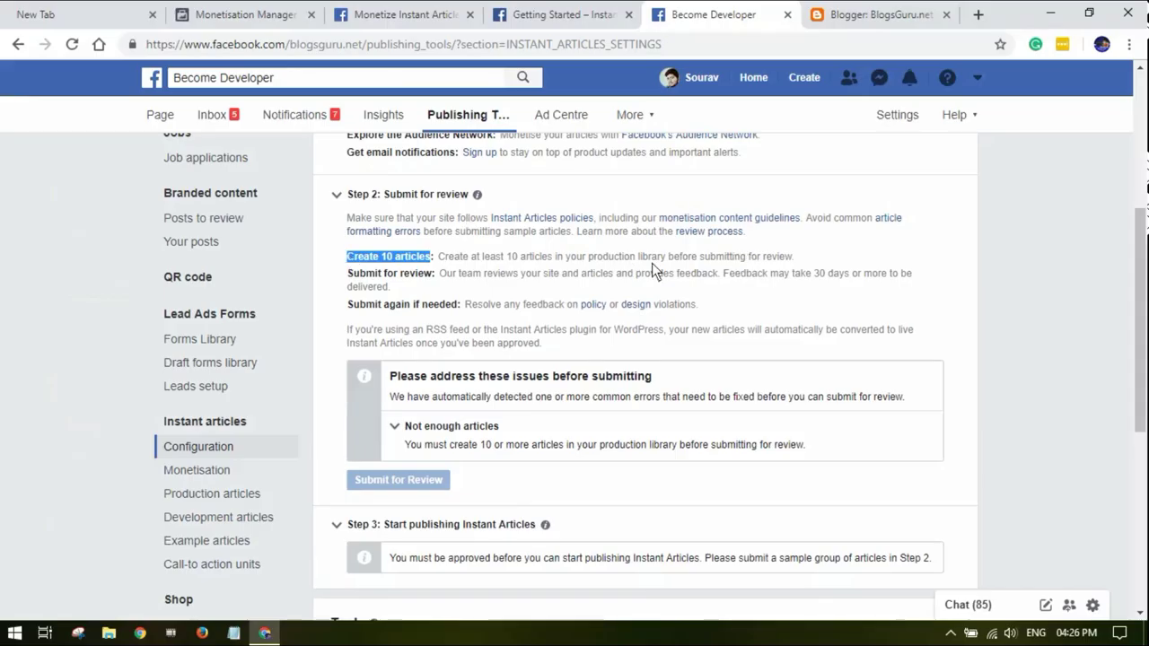
- Look through the BlogsGuru post list in Blogger, then return to the Page's Instant Articles configuration
left_click(886, 9)
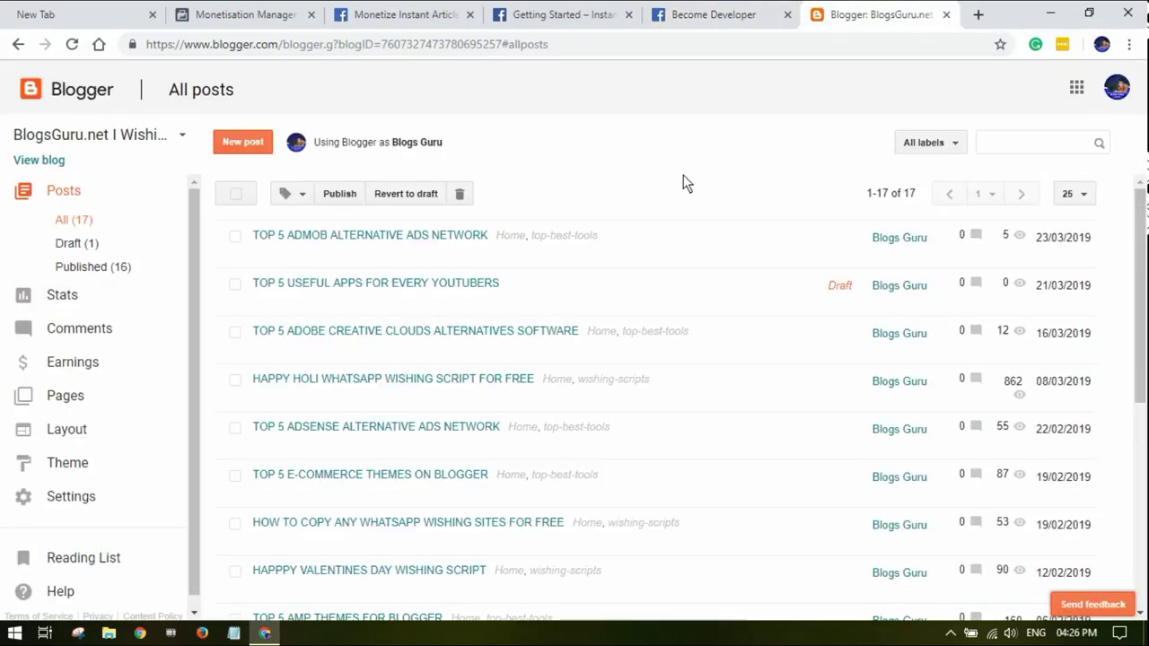
scroll(548, 323, "down", 5)
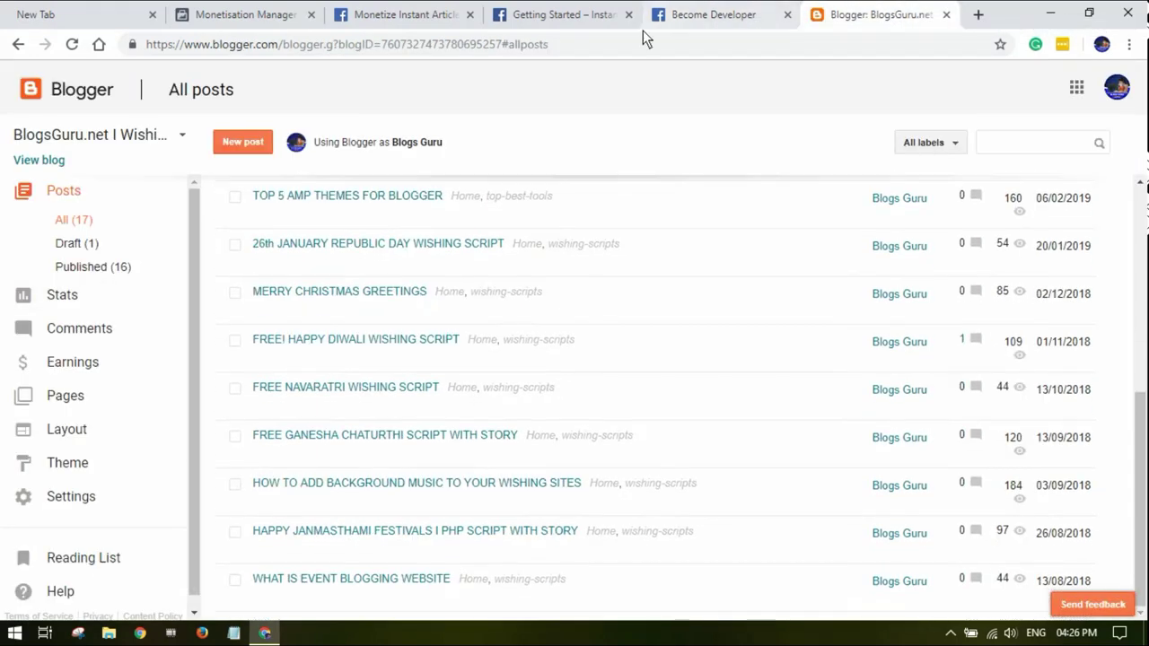
left_click(454, 9)
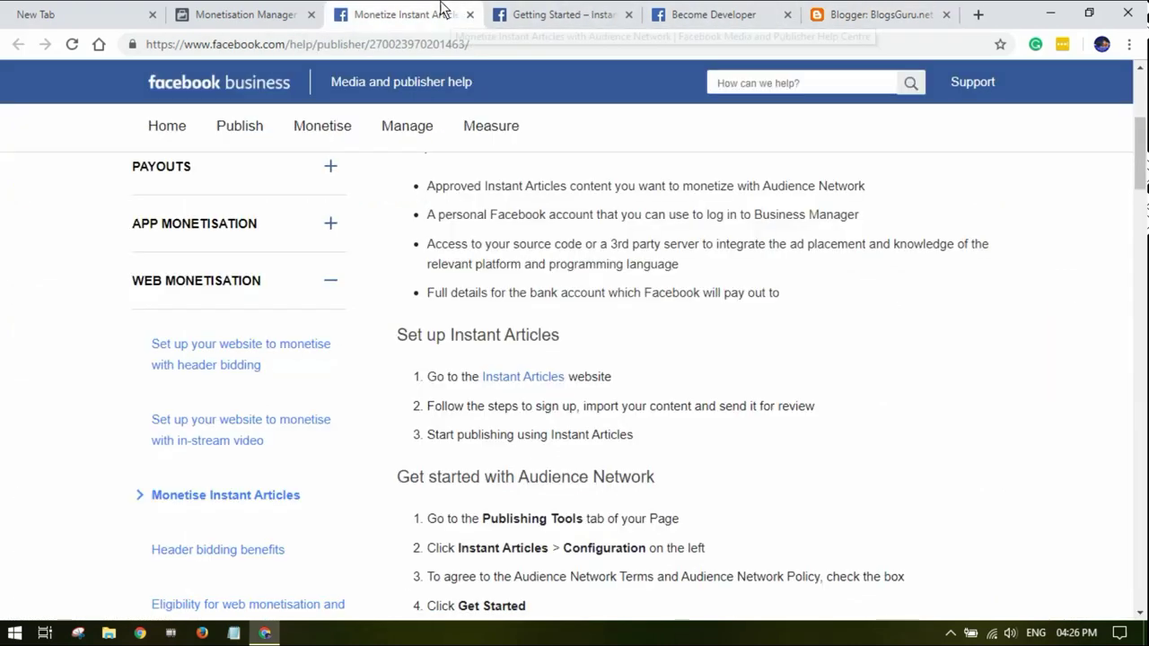
left_click(550, 9)
left_click(754, 15)
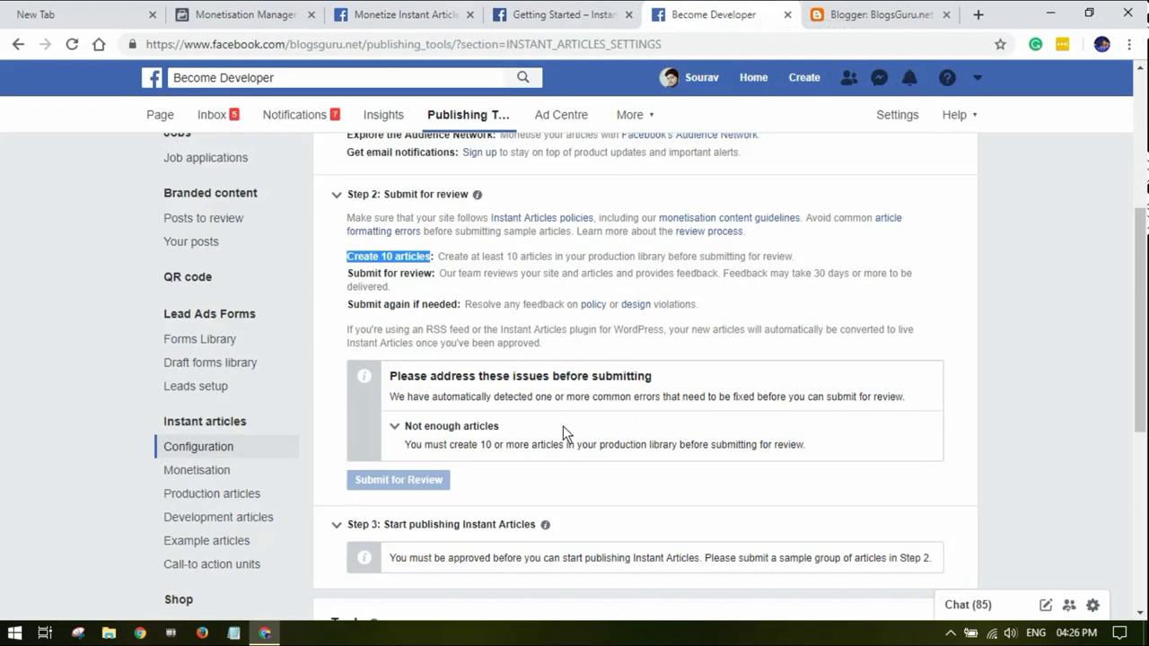
left_click(558, 294)
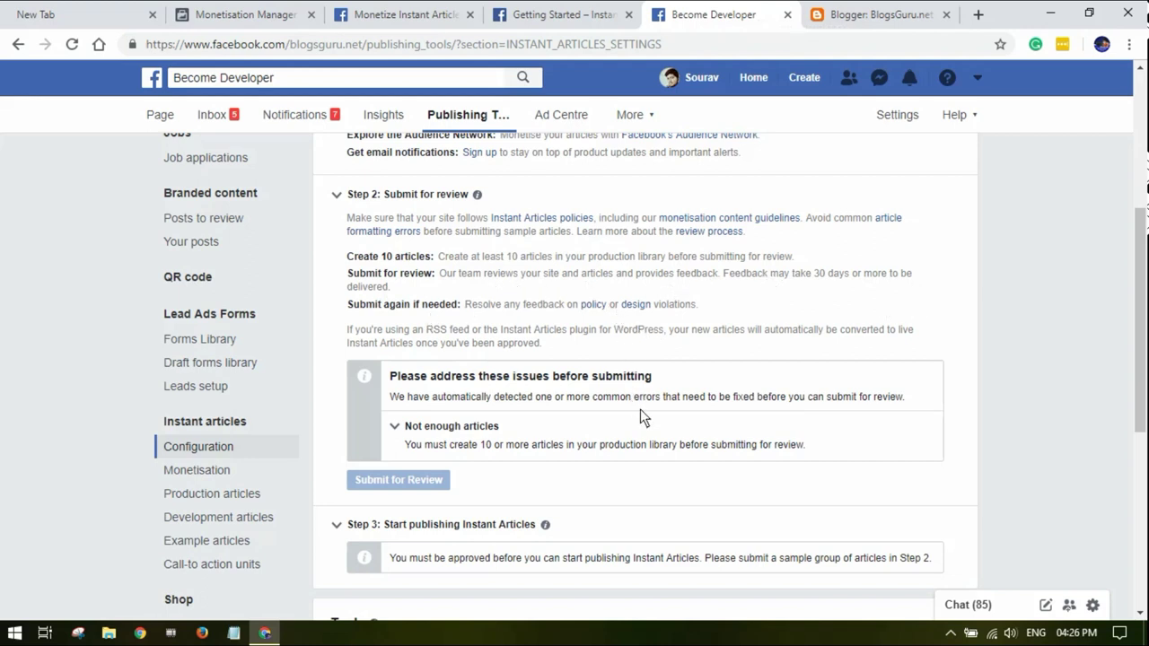
- Expand Connect your site among the Instant Articles tools and copy its fb:pages meta tag
scroll(640, 410, "down", 1)
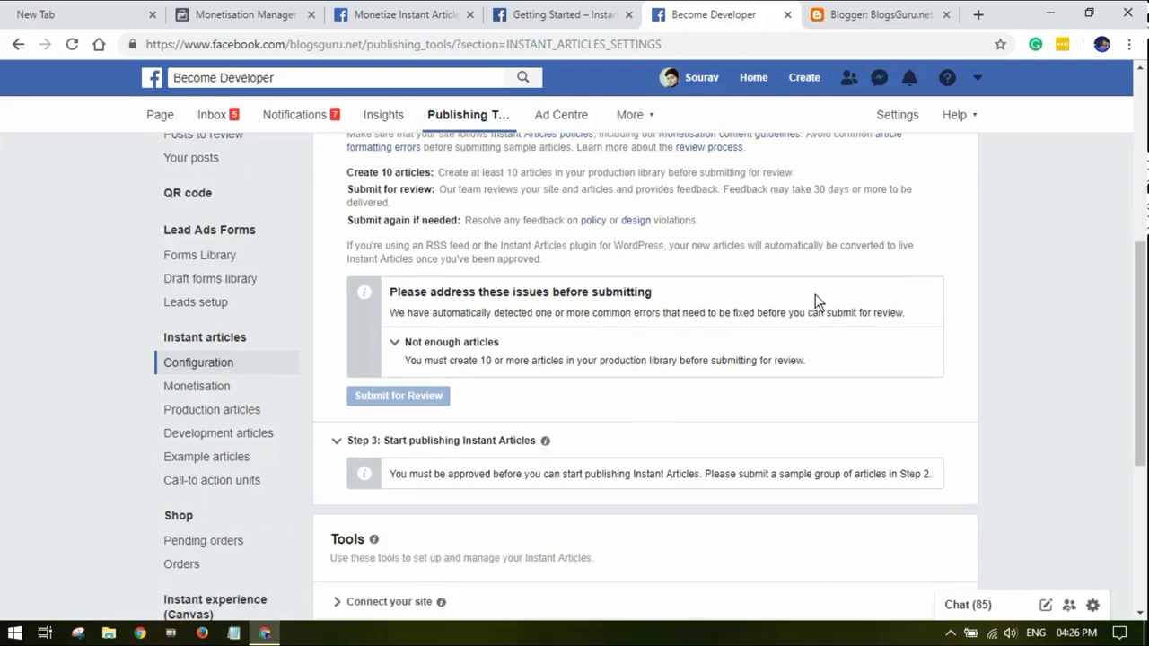
scroll(574, 437, "down", 3)
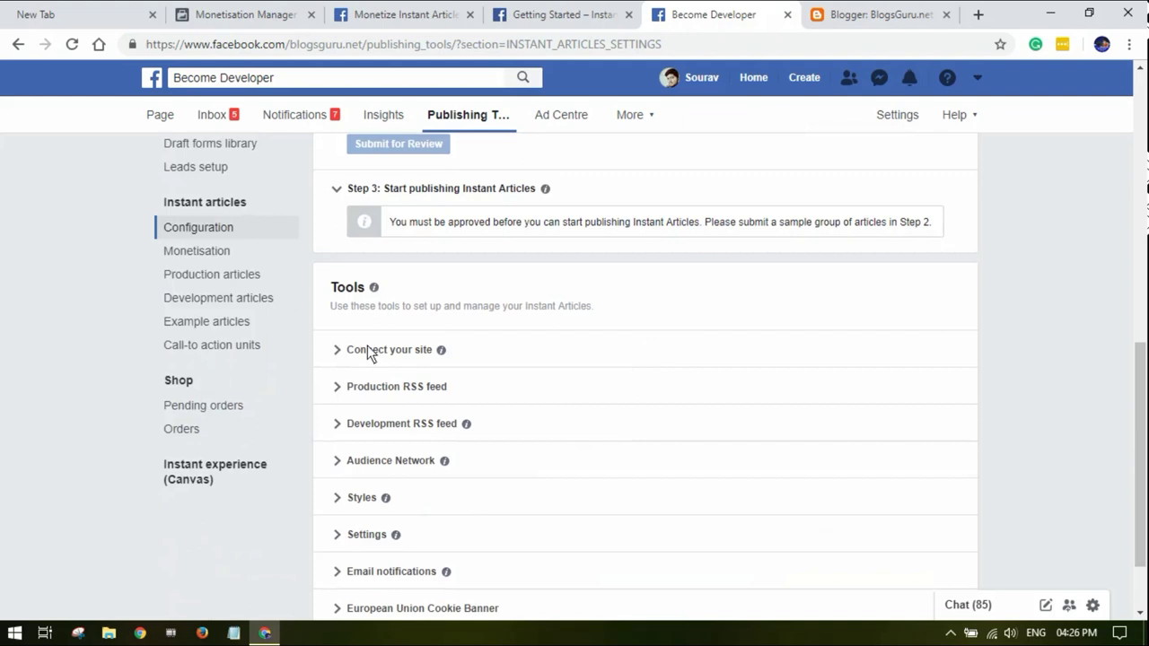
left_click(346, 354)
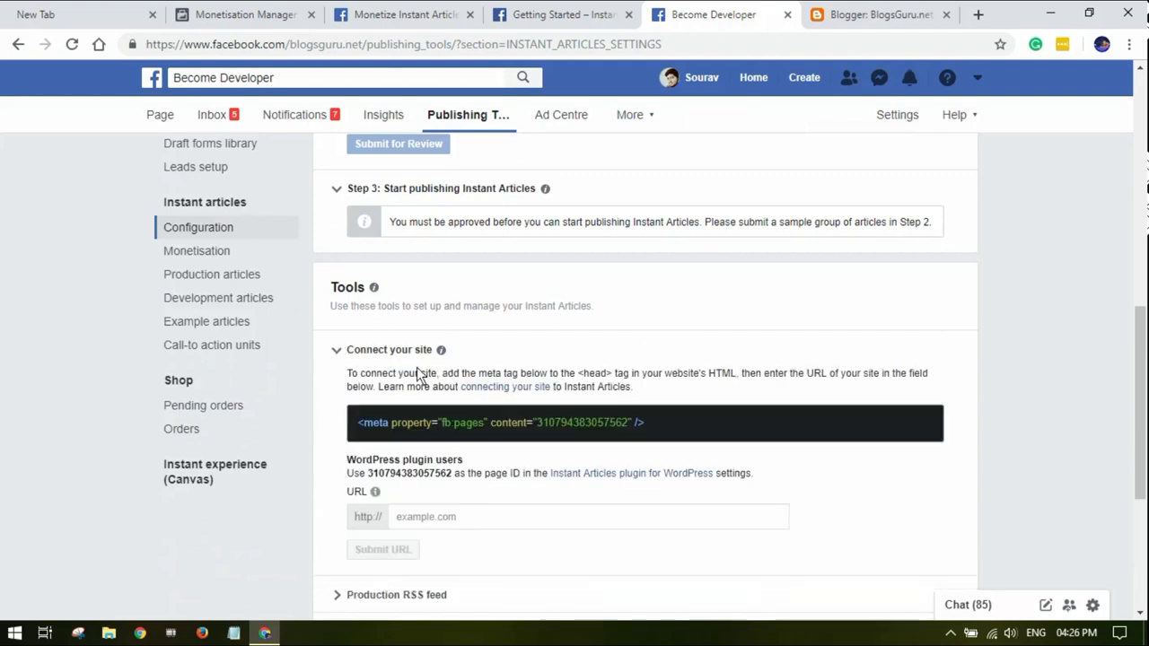
left_click_drag(644, 428, 335, 431)
right_click(435, 423)
left_click(505, 439)
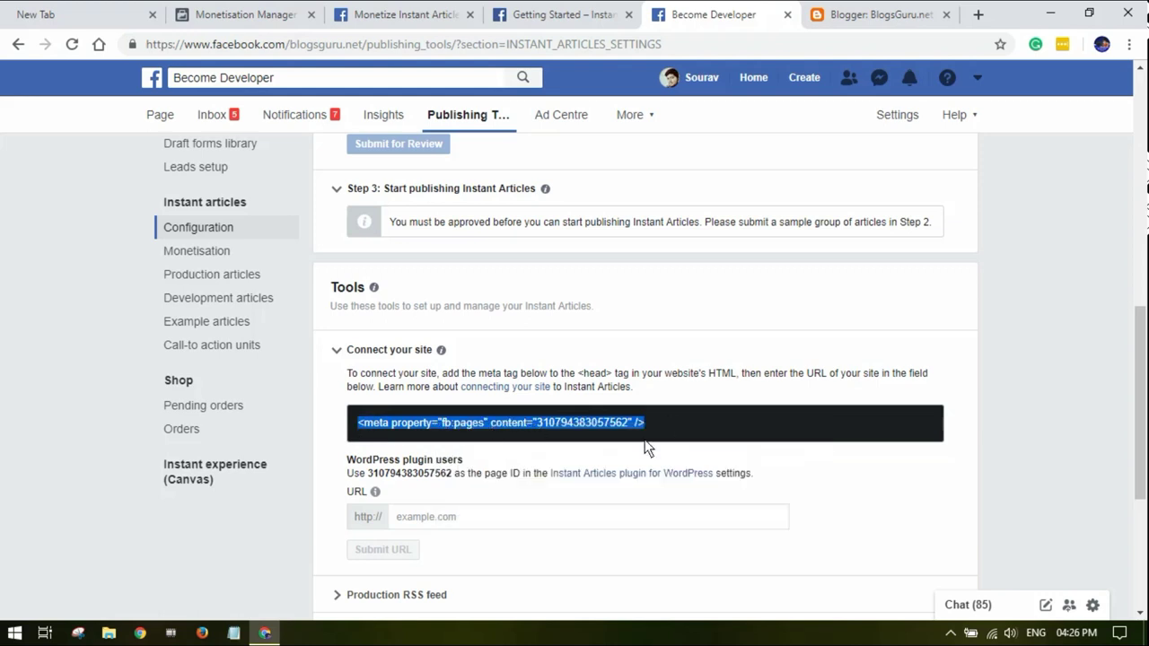
right_click(557, 427)
left_click(598, 440)
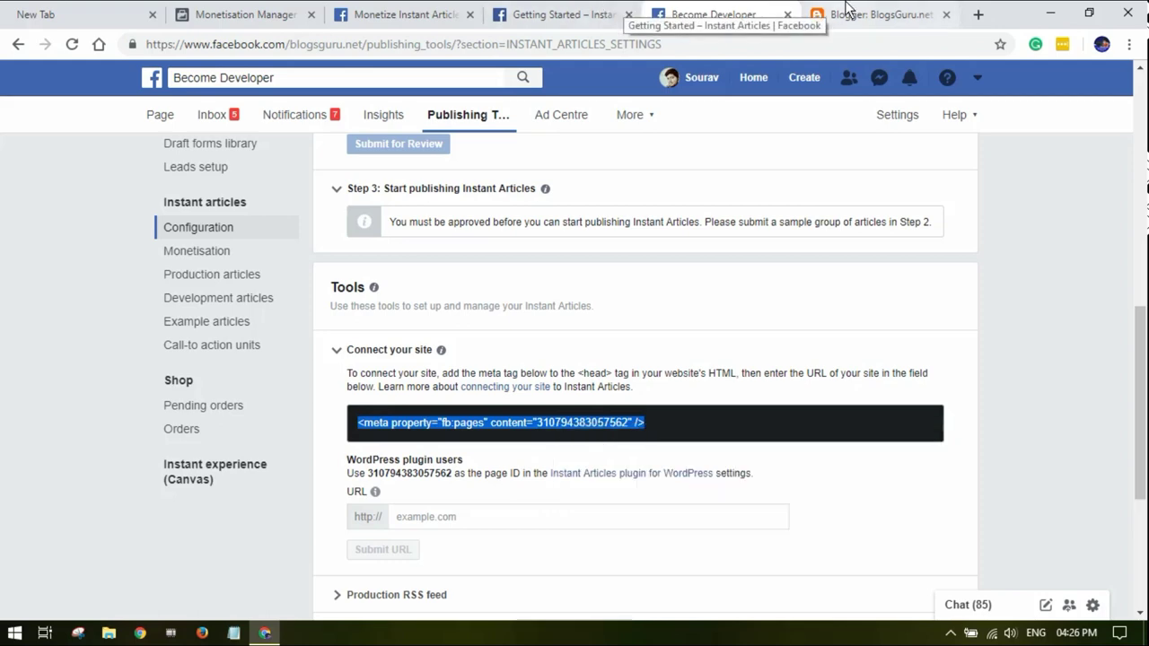
- Open the BlogsGuru theme's HTML for editing in Blogger, rechecking the meta tag placement instructions on Facebook
left_click(870, 15)
scroll(260, 409, "up", 5)
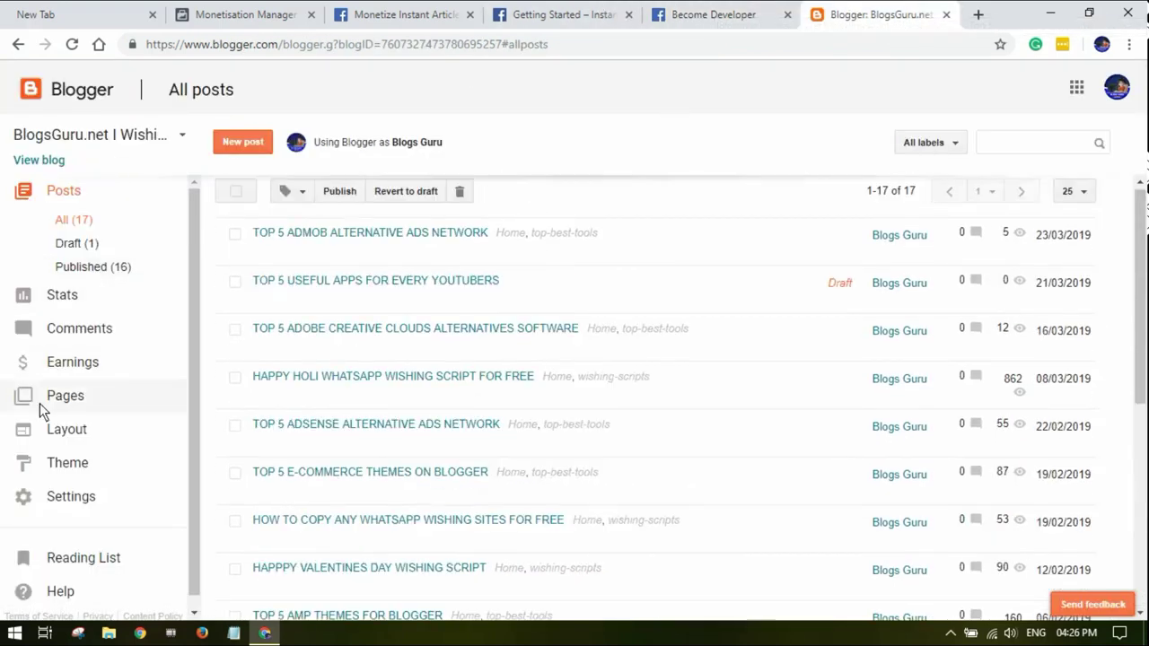
left_click(95, 470)
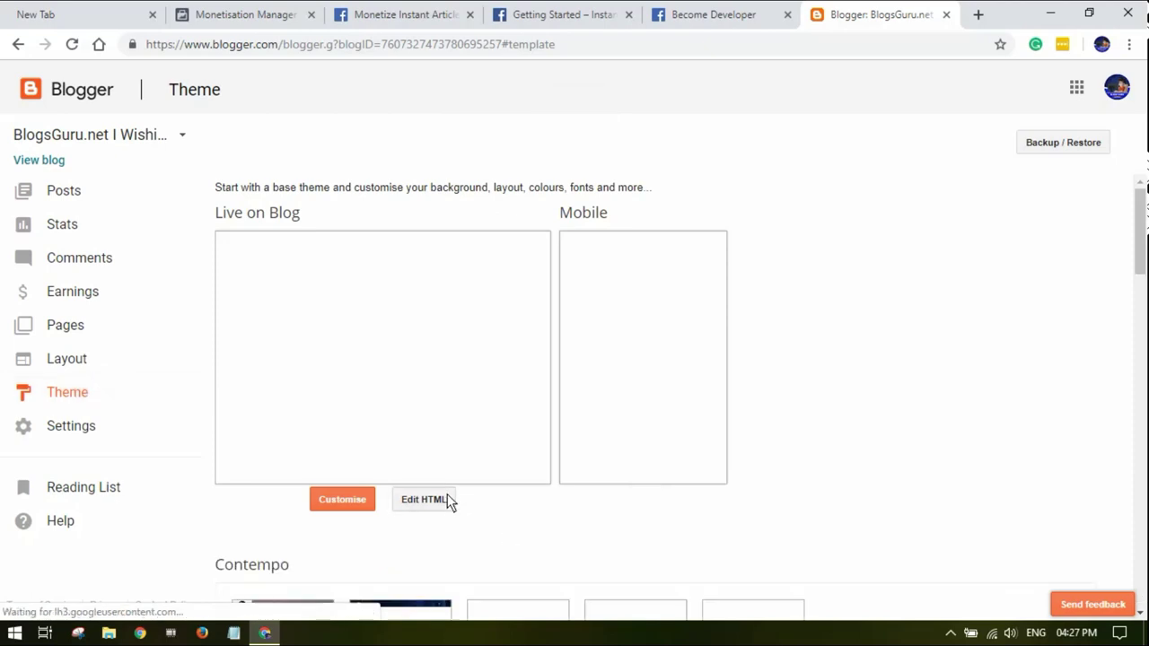
left_click(447, 495)
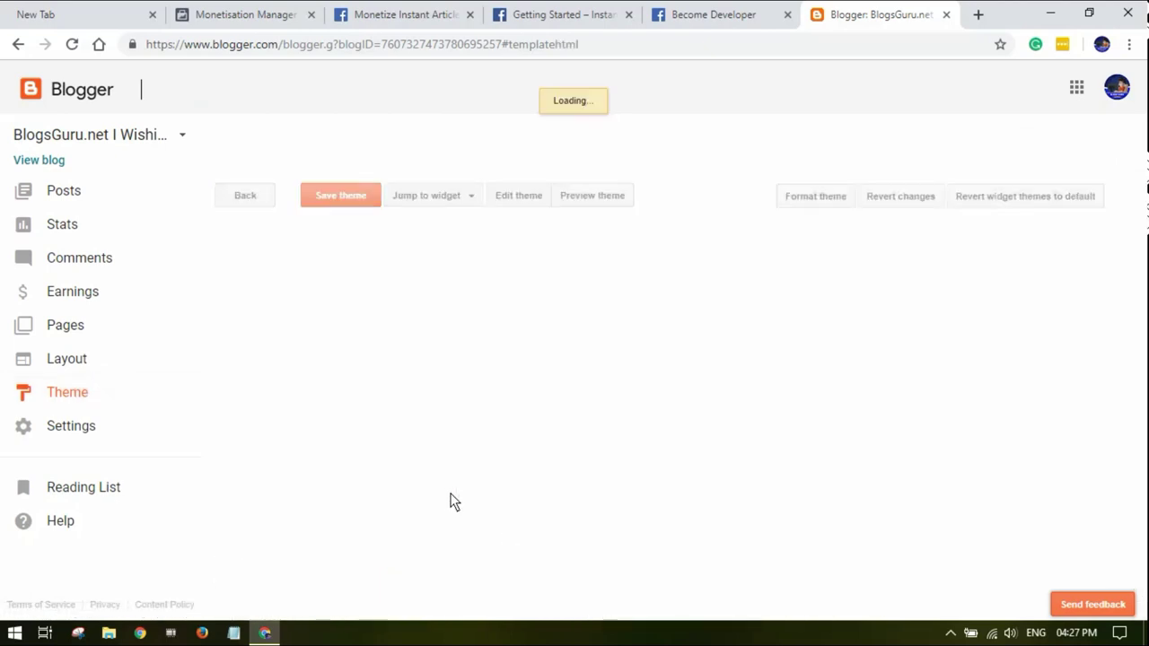
left_click(719, 13)
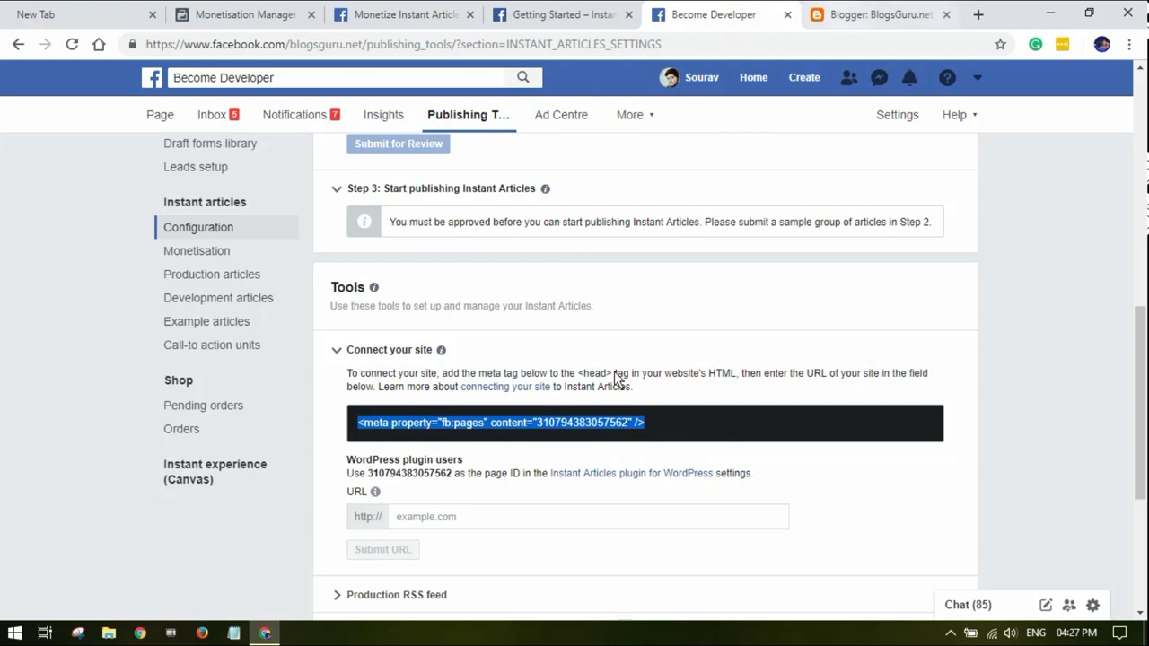
left_click(851, 9)
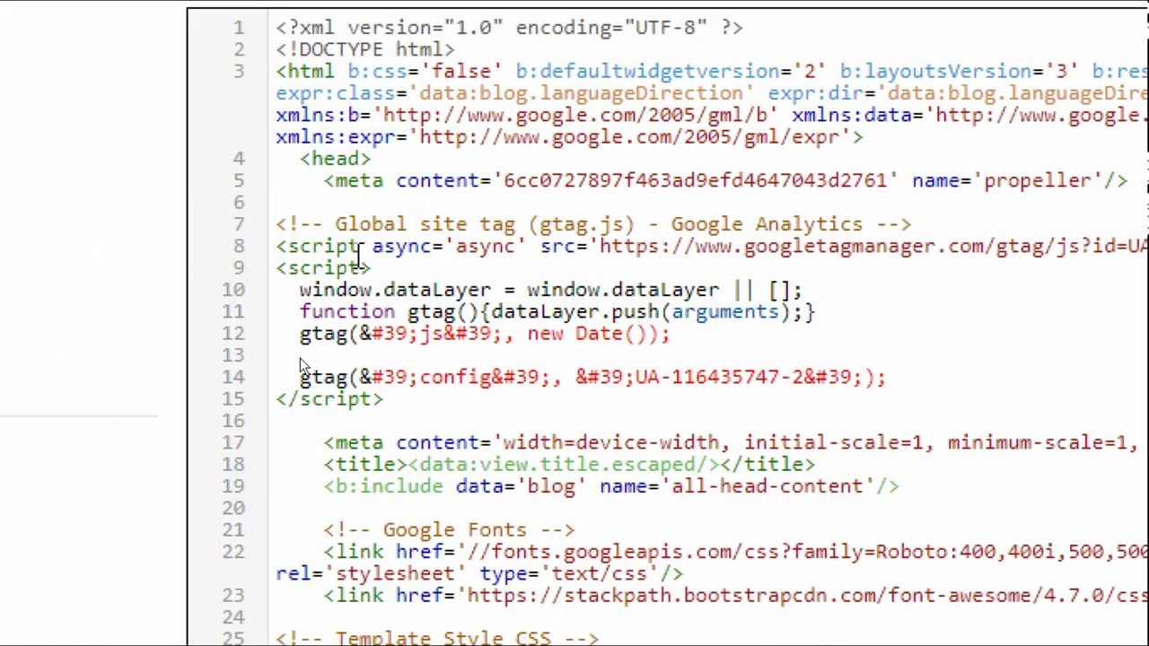
- Paste the fb:pages meta tag on a new line directly below the opening <head> tag and save the theme
left_click(372, 163)
key("Return")
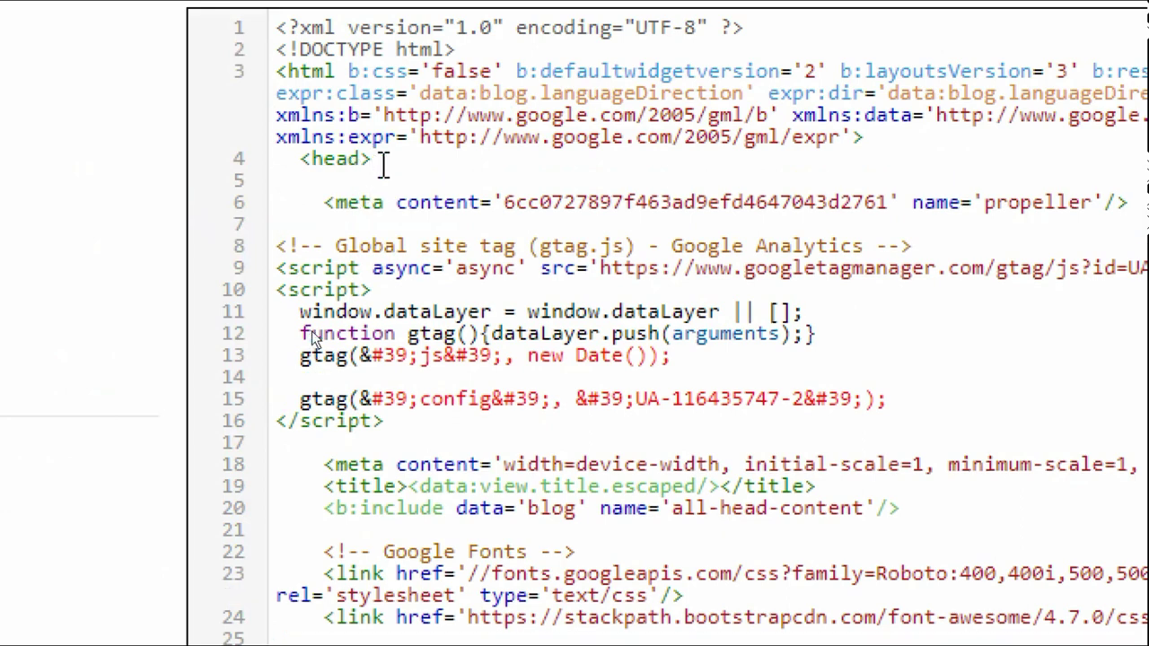
key("ctrl+v")
key("Return")
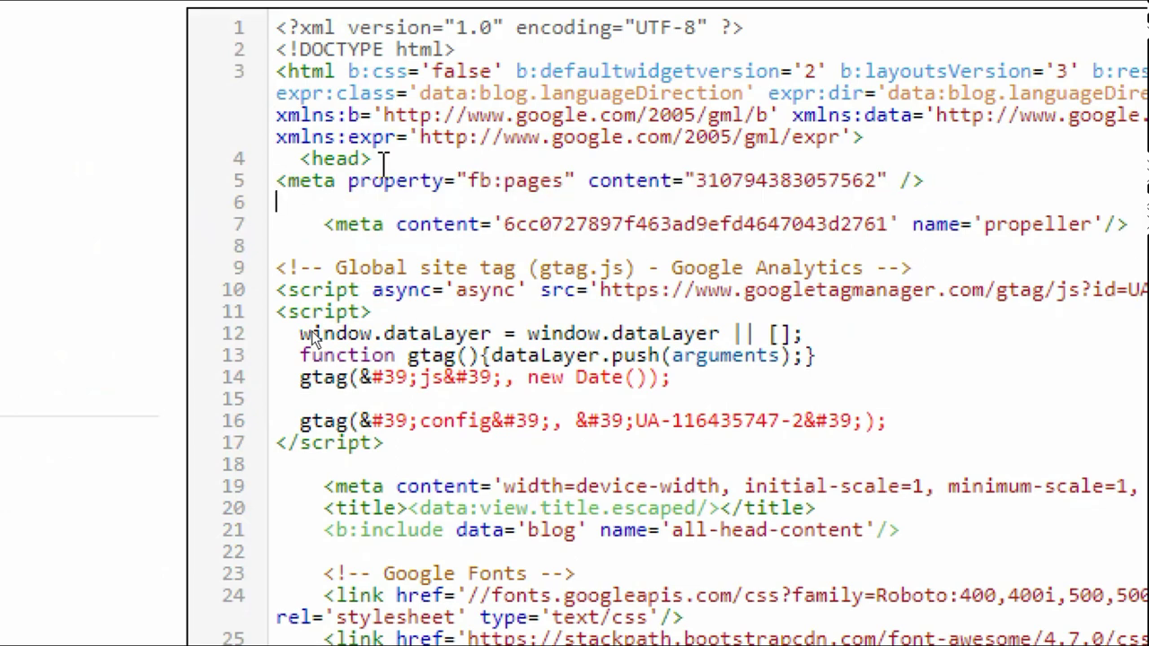
scroll(419, 109, "up", 4)
left_click(404, 257)
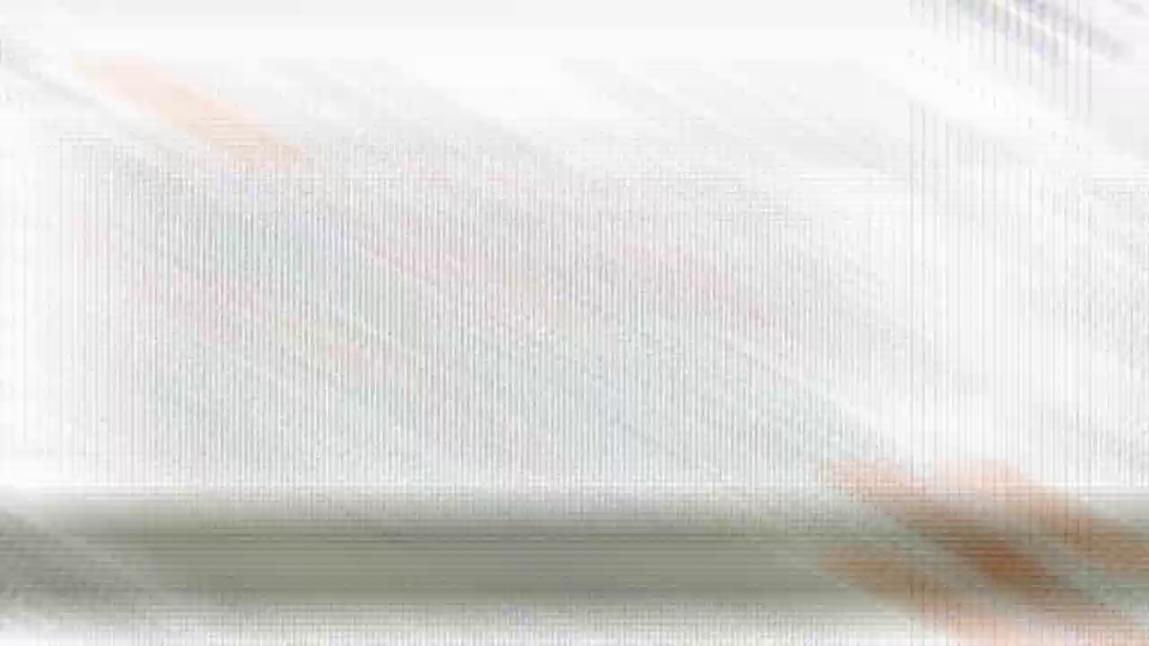
scroll(732, 329, "up", 4)
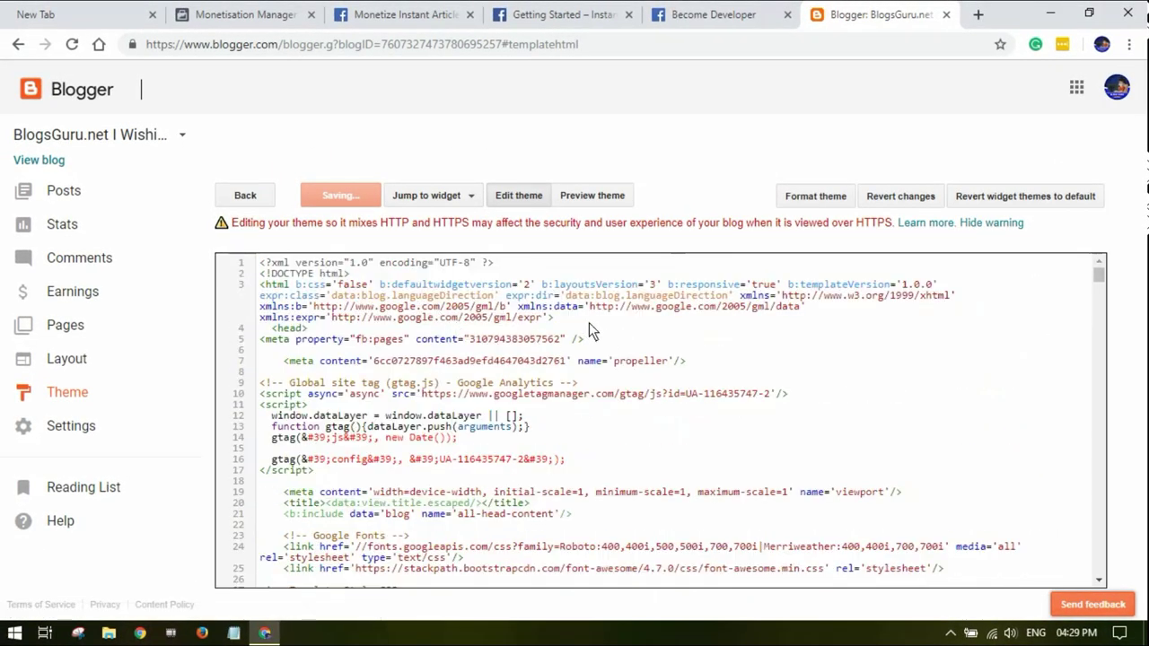
- Open the live BlogsGuru blog from Blogger and copy its web address for the site connection
left_click(722, 15)
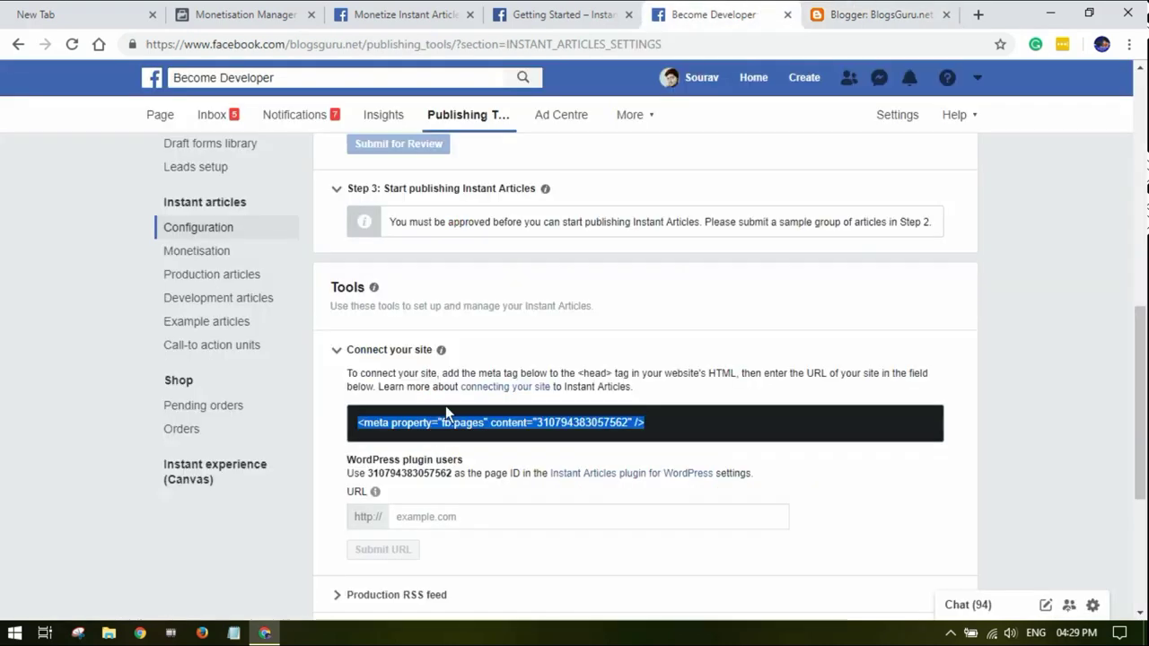
left_click(471, 523)
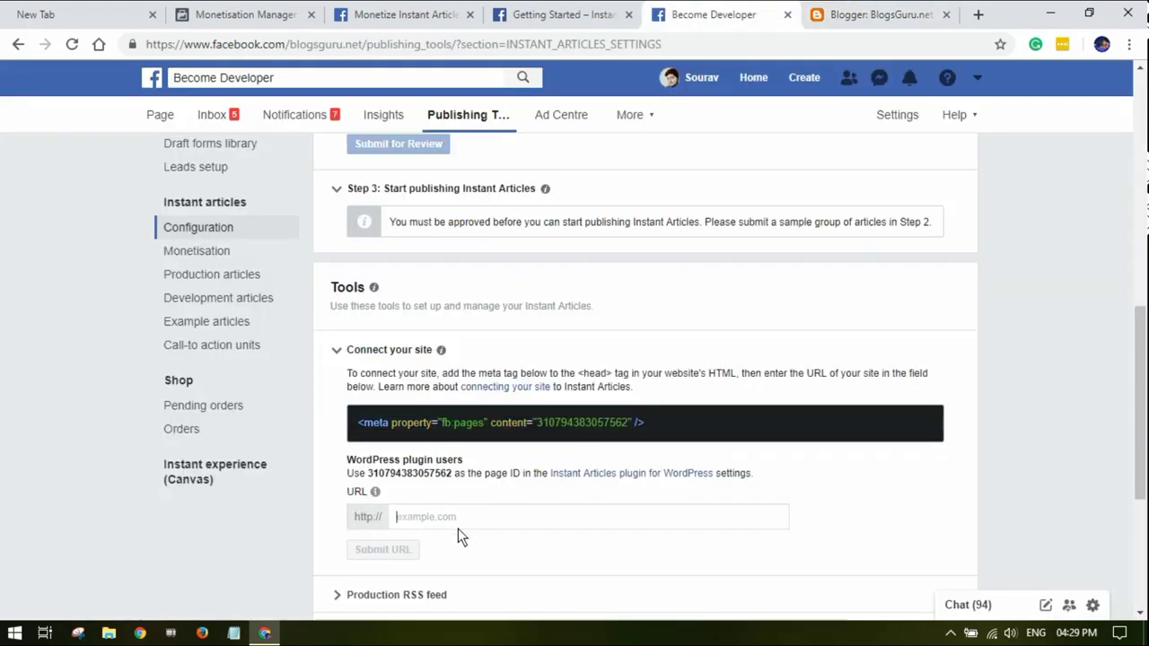
left_click(878, 14)
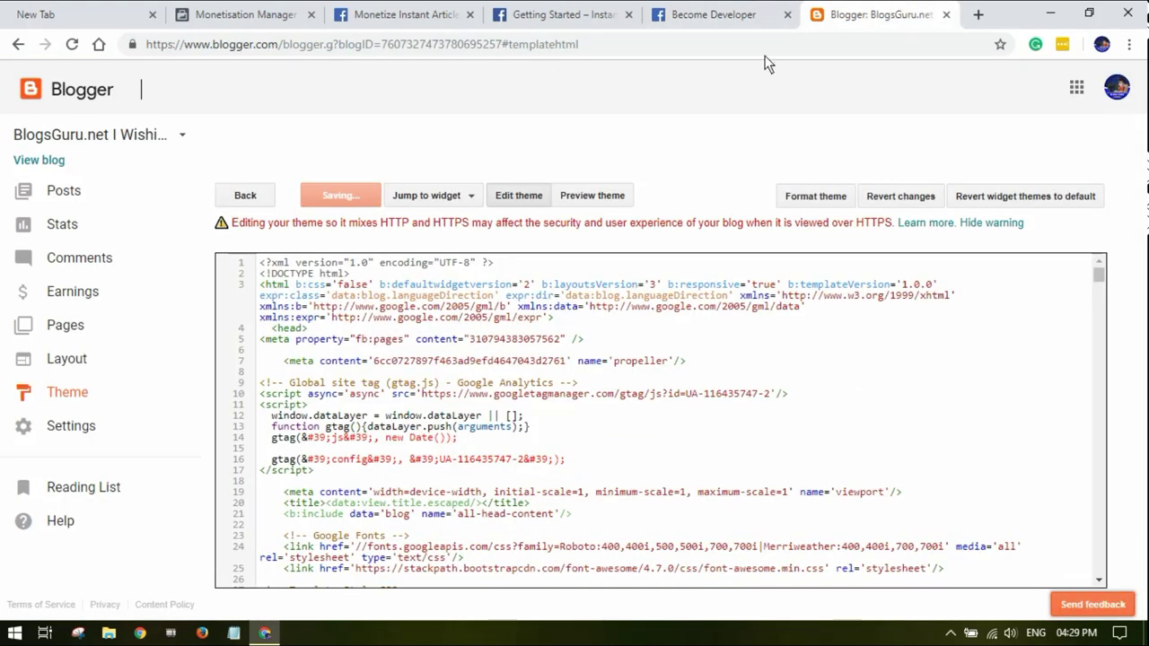
left_click(40, 160)
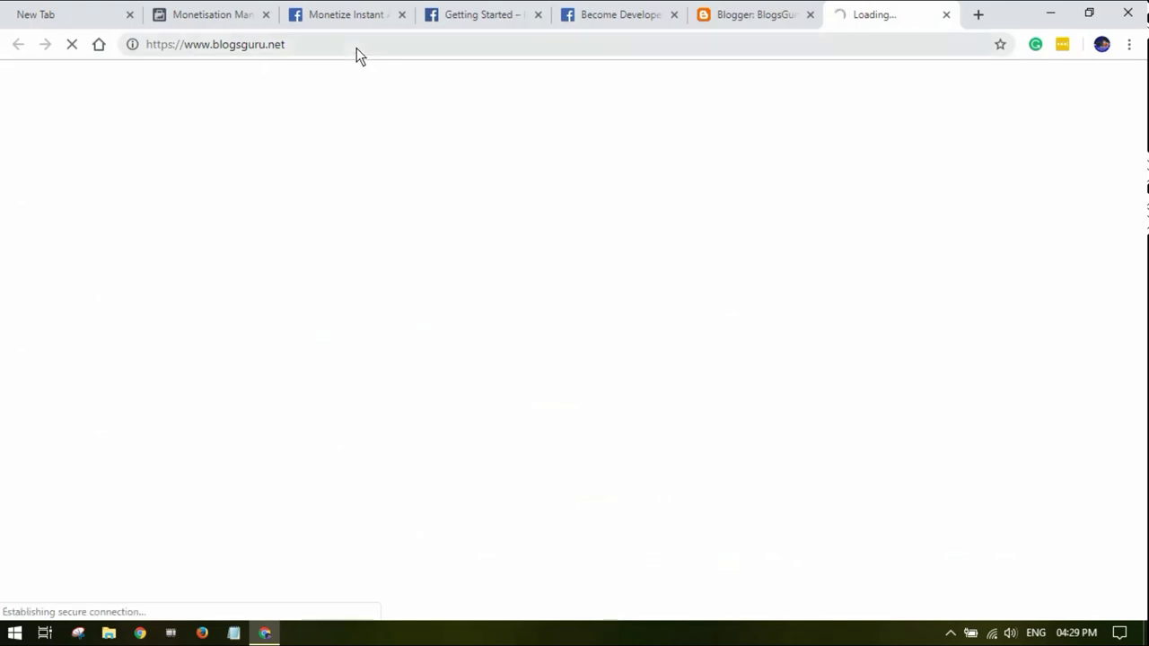
left_click(247, 43)
right_click(233, 43)
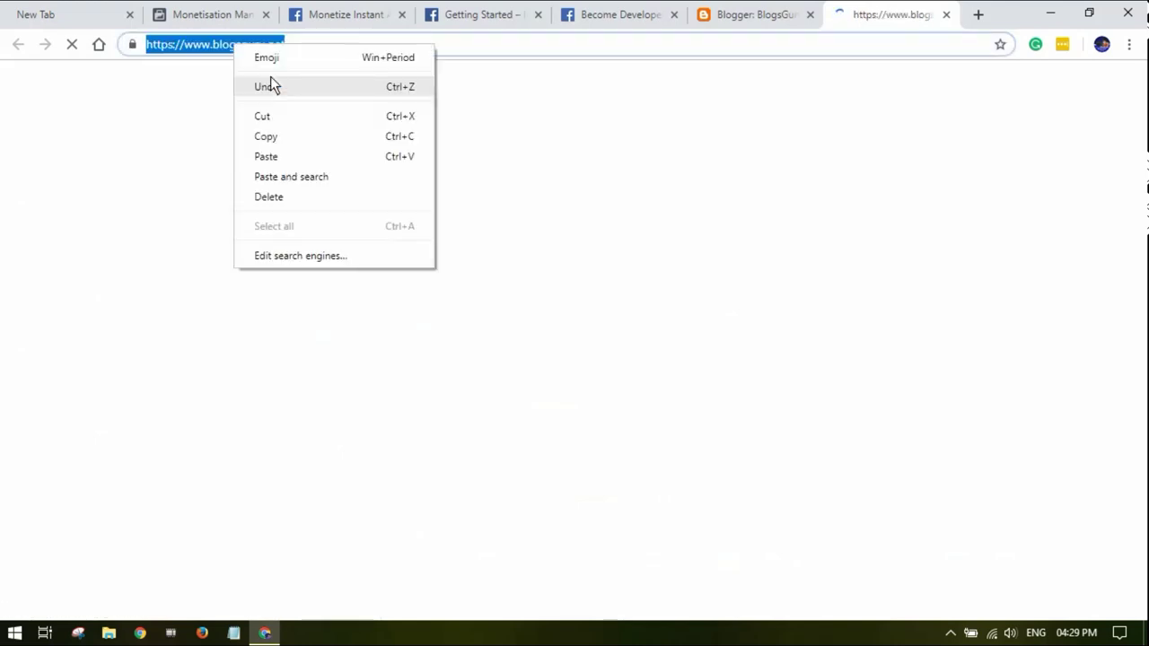
left_click(282, 137)
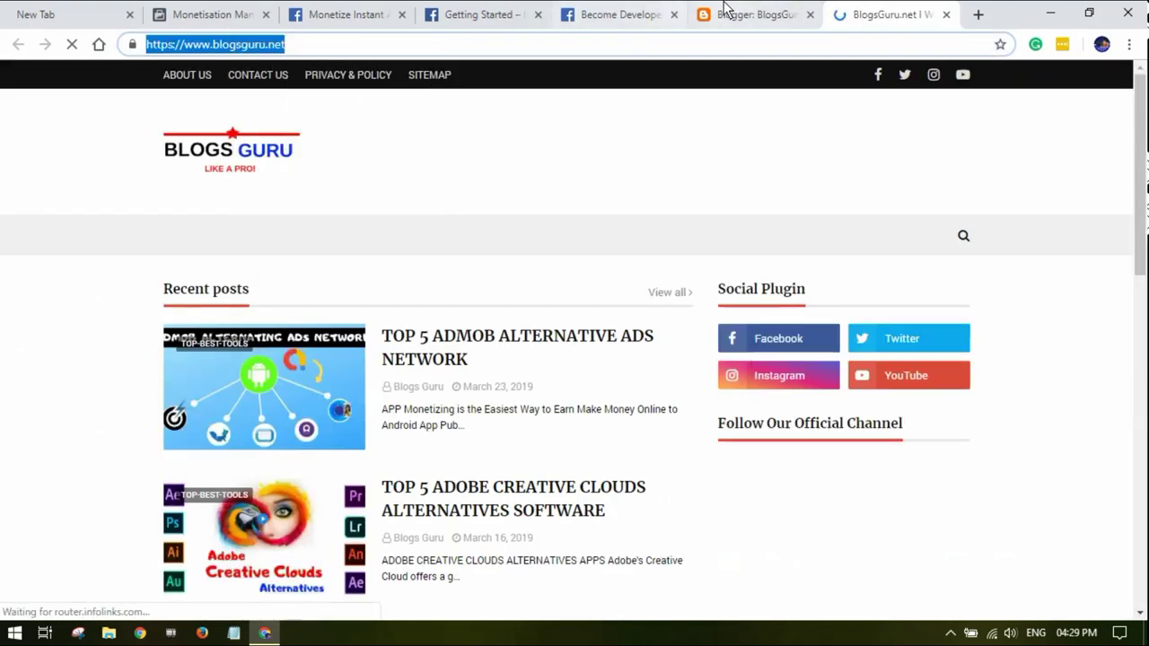
left_click(630, 12)
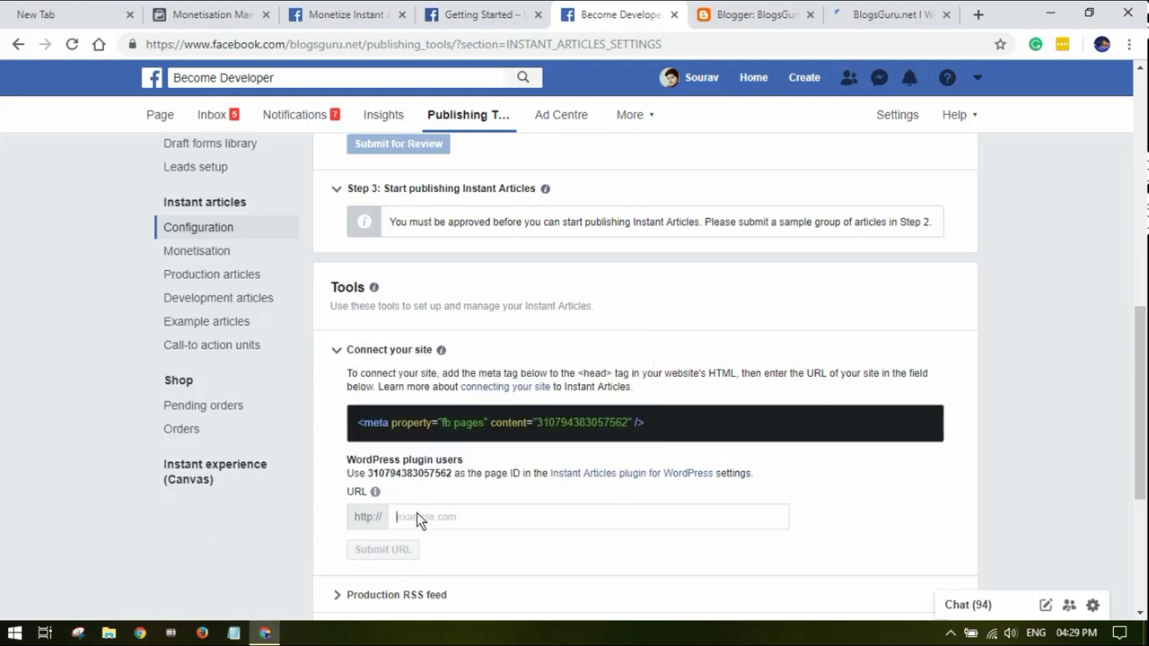
right_click(418, 513)
left_click(473, 359)
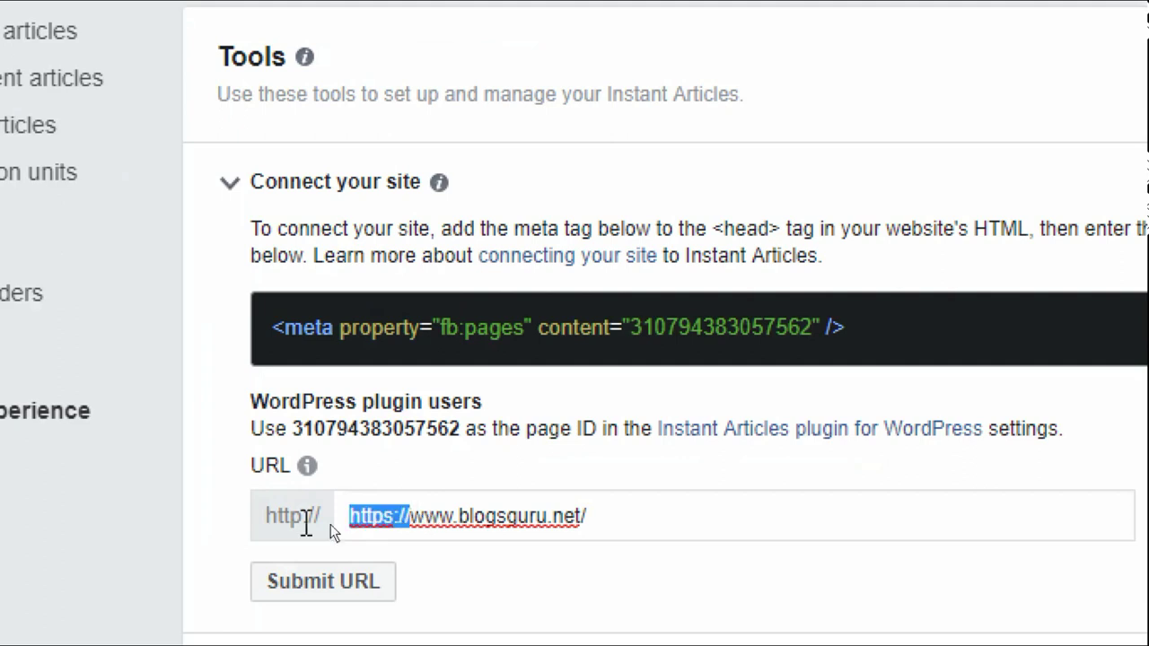
left_click_drag(413, 514, 229, 534)
key("BackSpace")
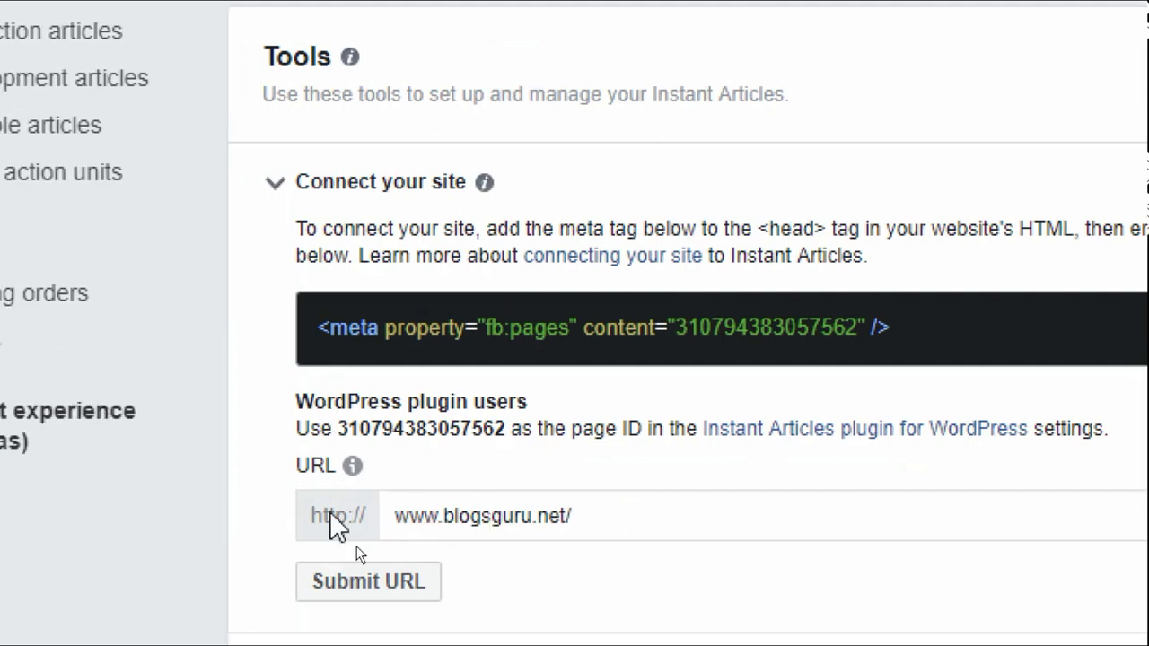
scroll(377, 503, "down", 1)
left_click(406, 544)
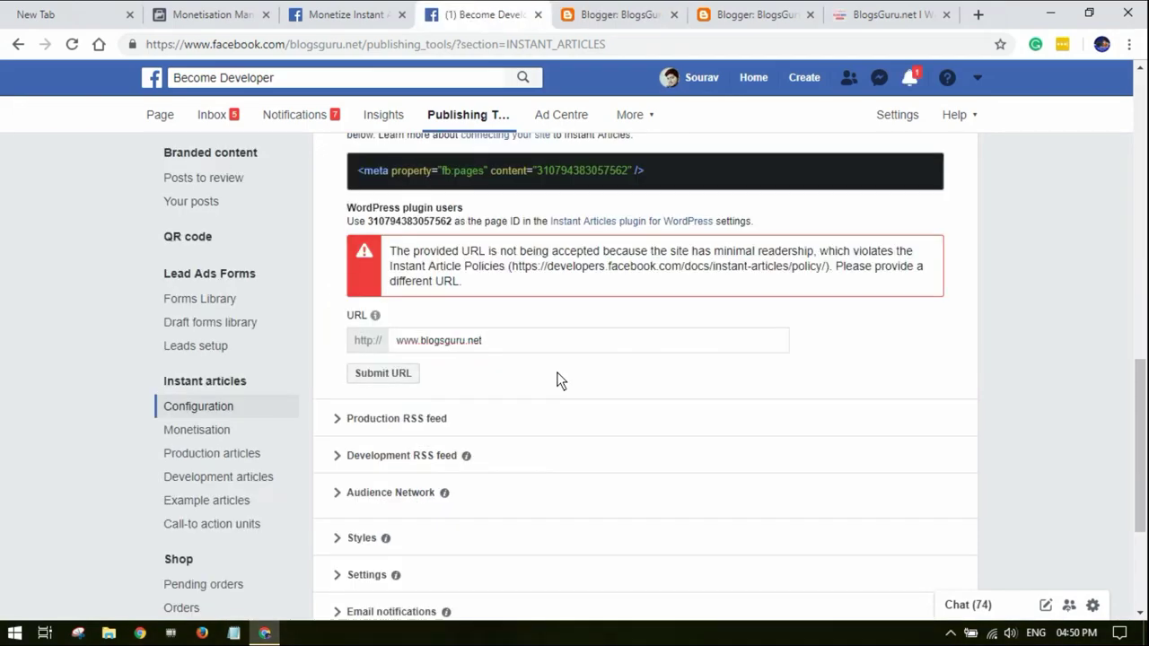
- Expand the Audience Network tool on the configuration page and open its dashboard
scroll(565, 373, "down", 3)
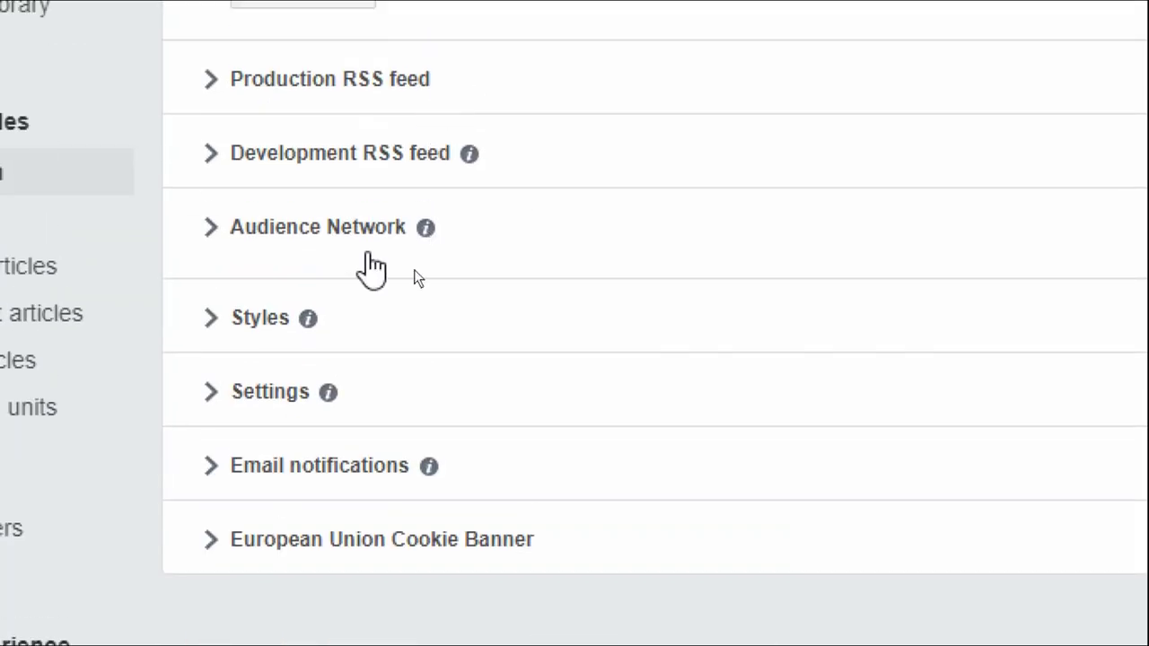
left_click(368, 256)
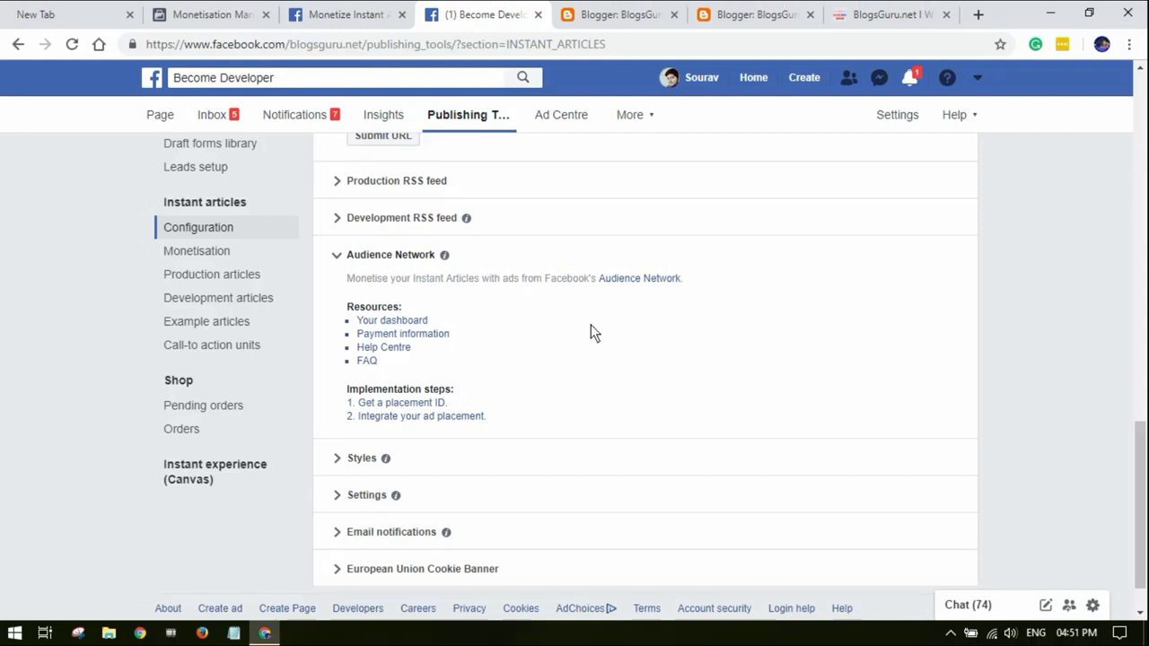
left_click(398, 325)
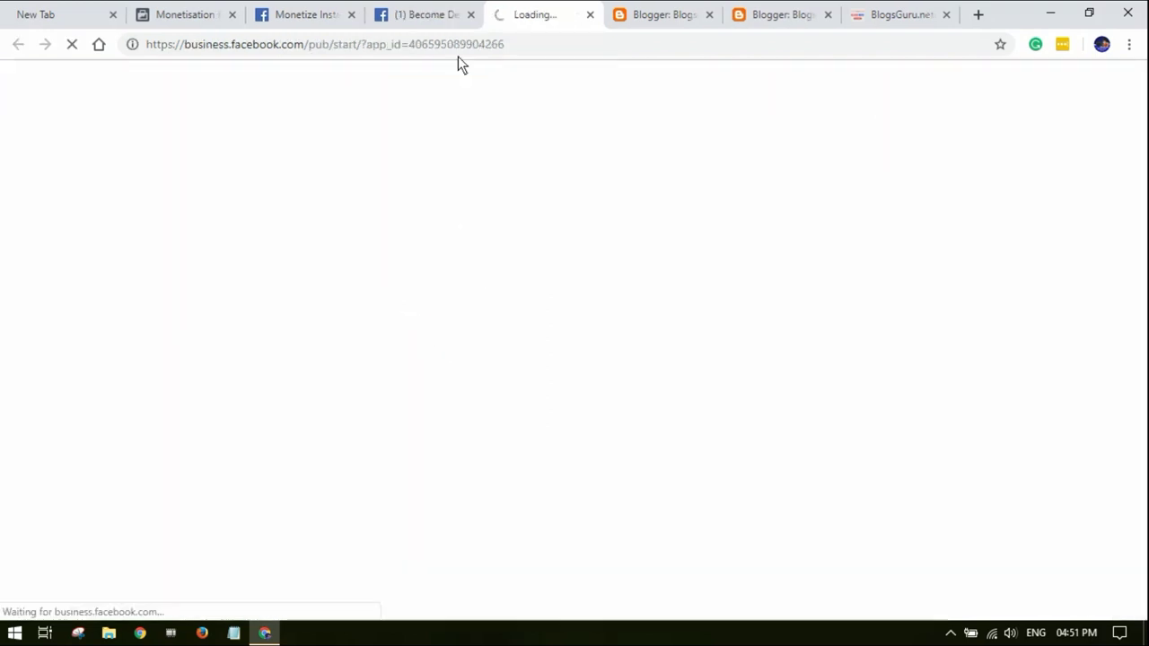
- Select the existing Become Developer Business Manager account for Audience Network
left_click(431, 11)
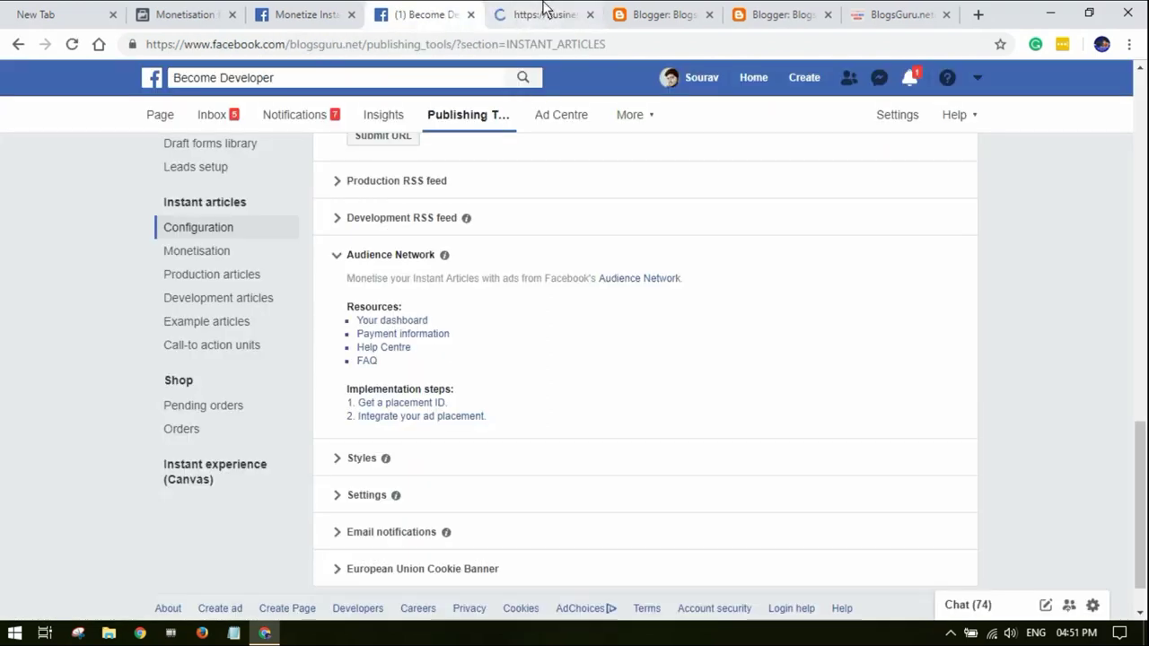
left_click(538, 15)
left_click(395, 16)
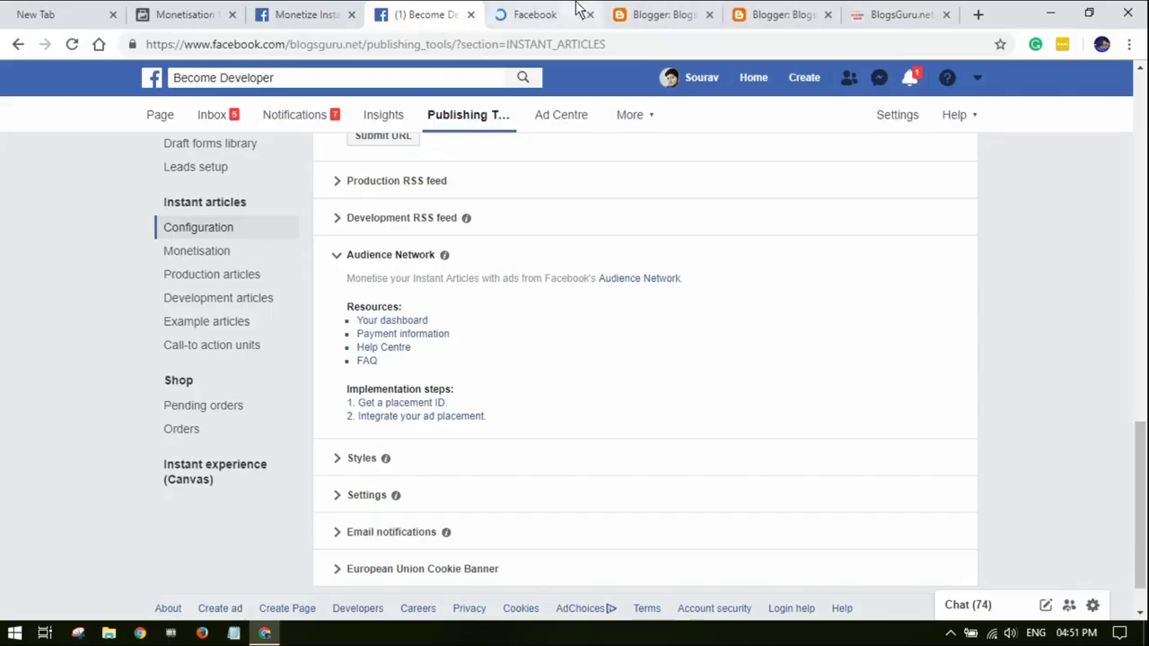
left_click(560, 11)
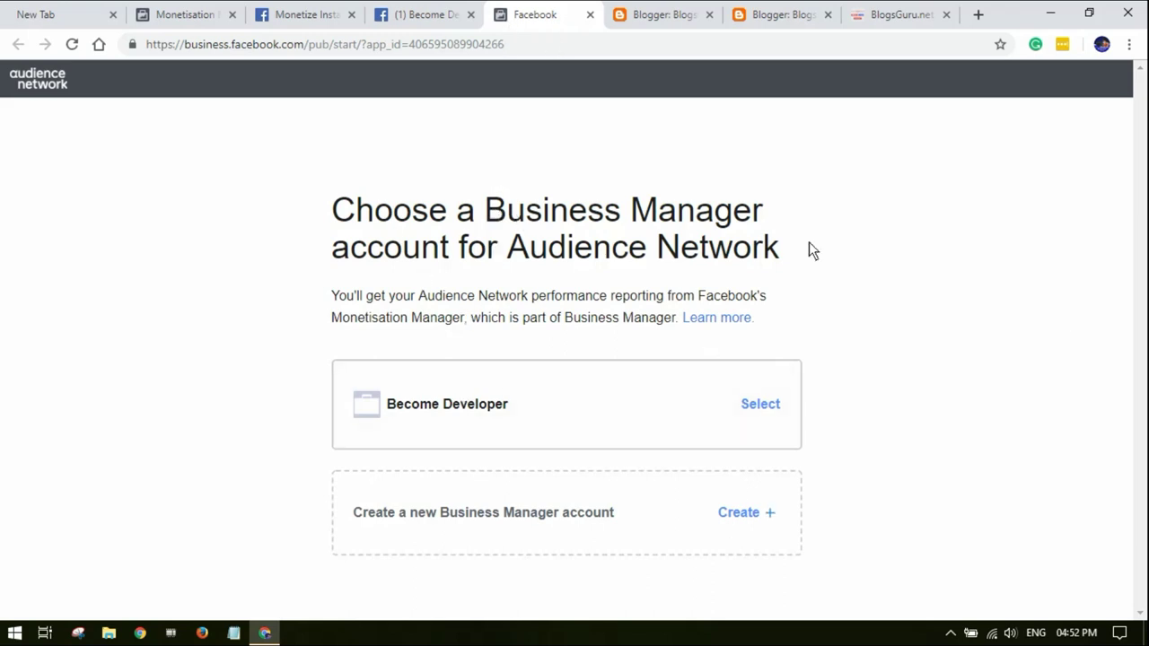
left_click(754, 408)
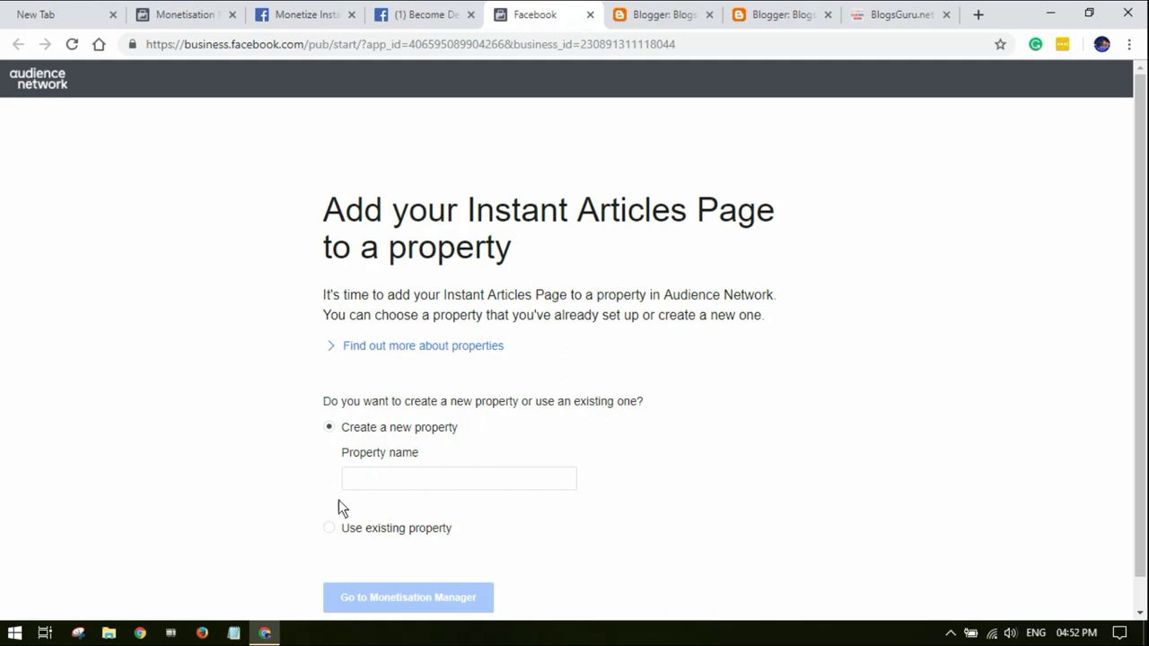
- Add the Instant Articles Page to the existing BlogsGuru property and continue to Monetisation Manager
scroll(386, 503, "down", 1)
left_click(446, 496)
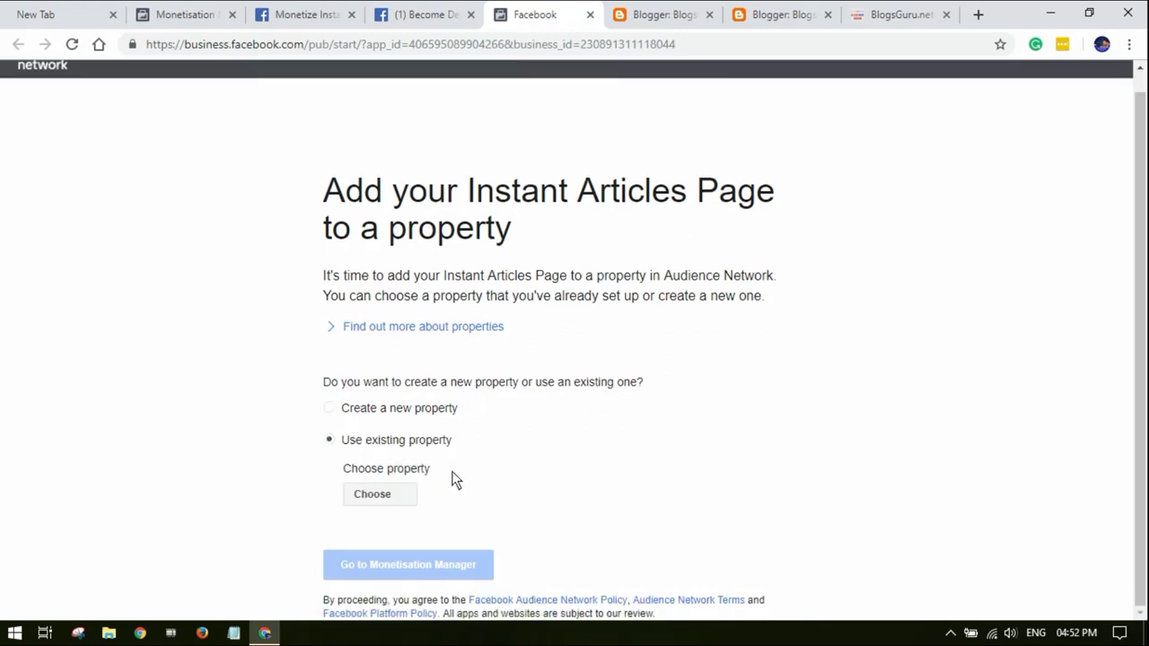
left_click(386, 493)
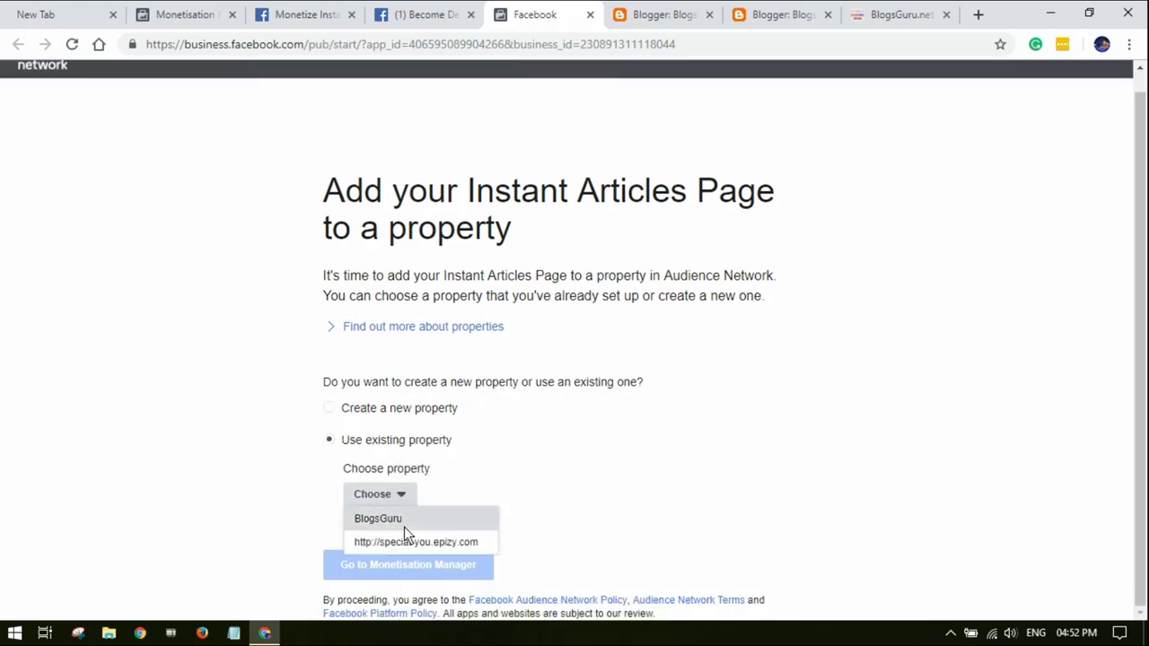
left_click(404, 521)
left_click(375, 494)
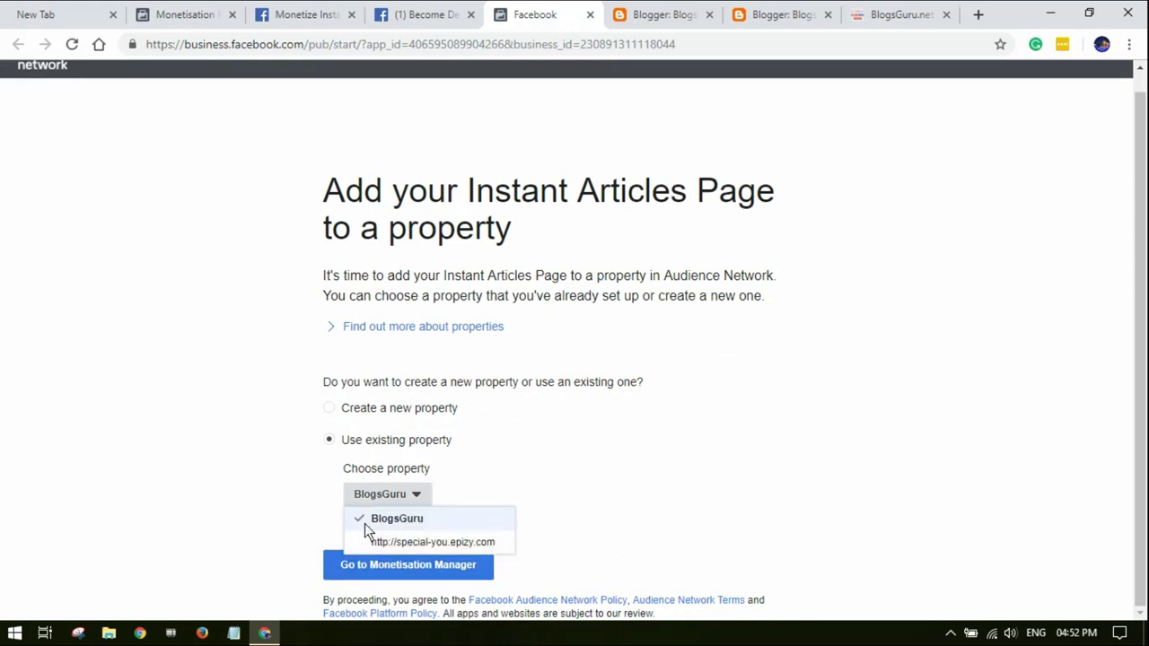
left_click(457, 519)
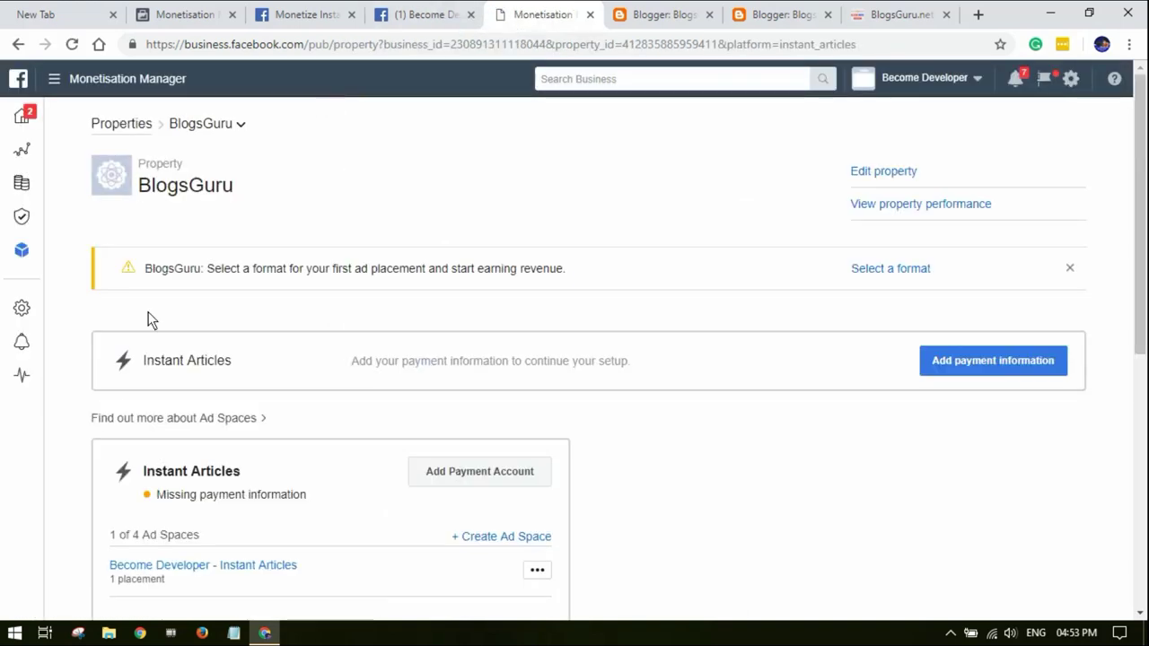
- Review the estimated revenue, eCPM, impressions and fill rate charts in the Performance overview
scroll(359, 431, "down", 1)
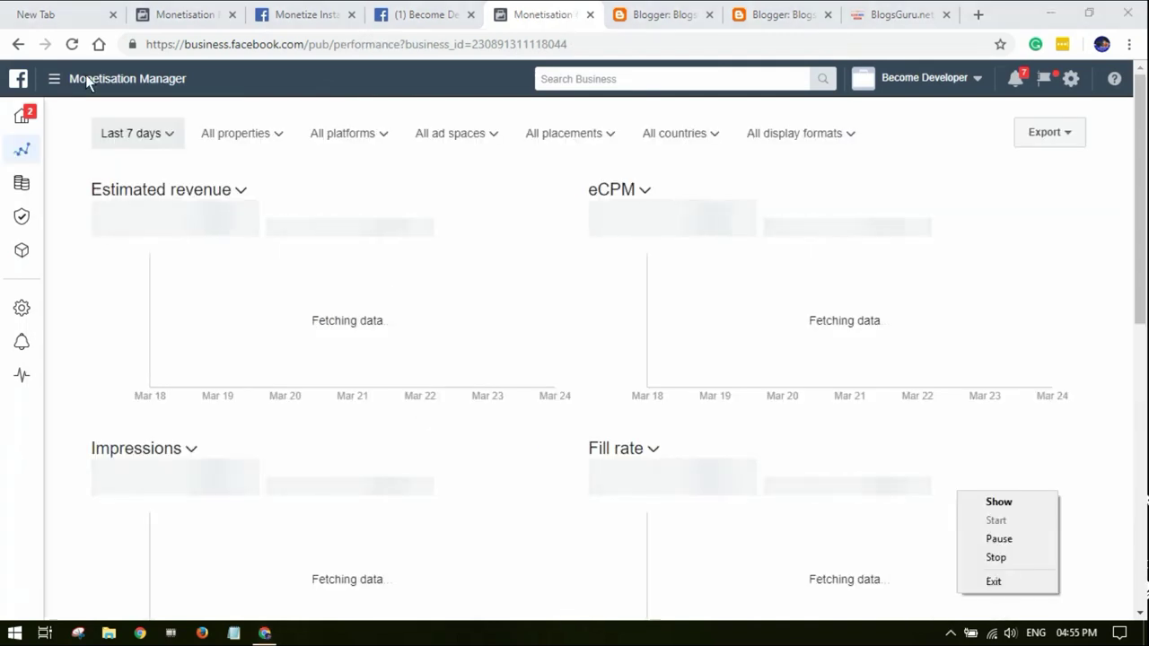
mouse_move(20, 153)
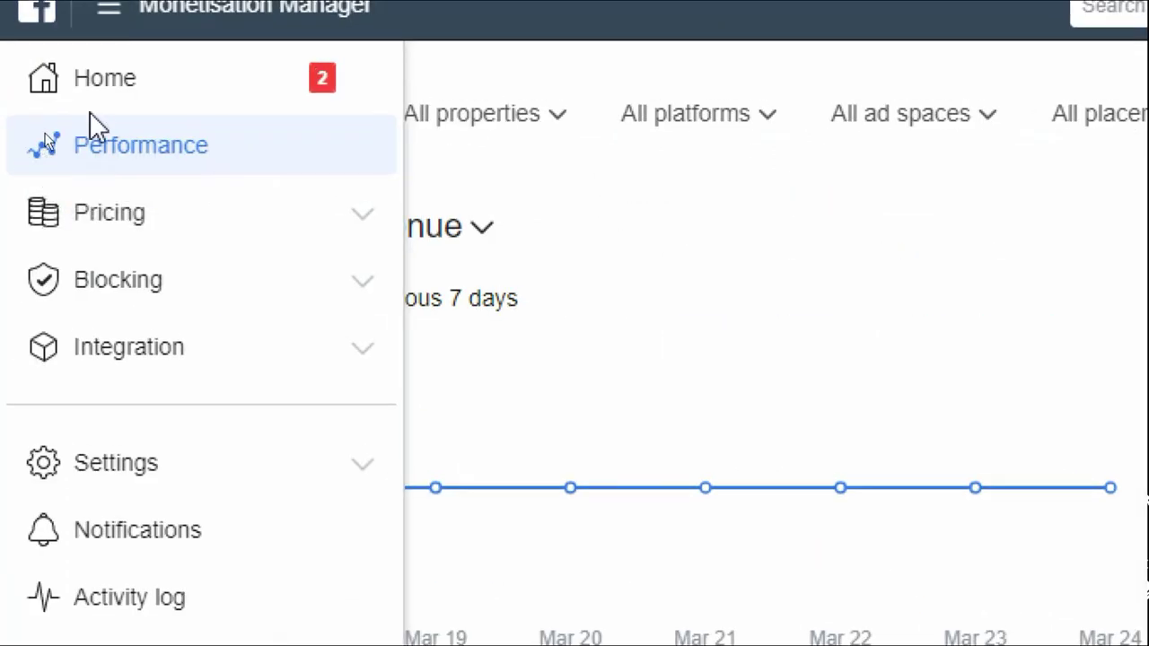
mouse_move(669, 281)
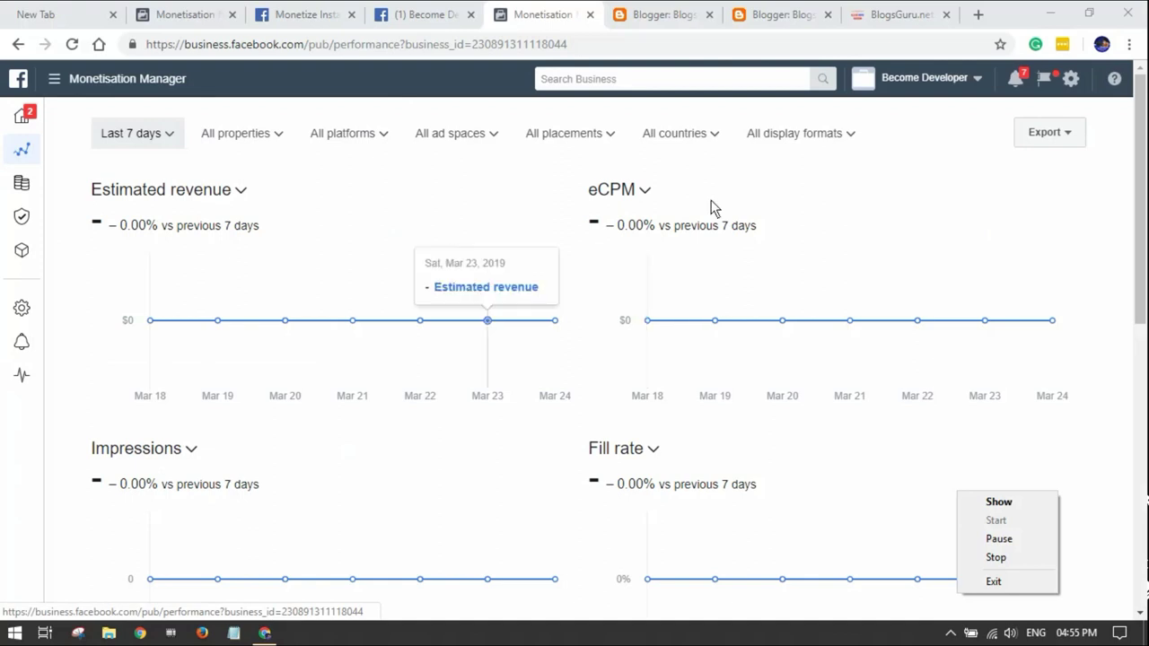
scroll(553, 429, "down", 1)
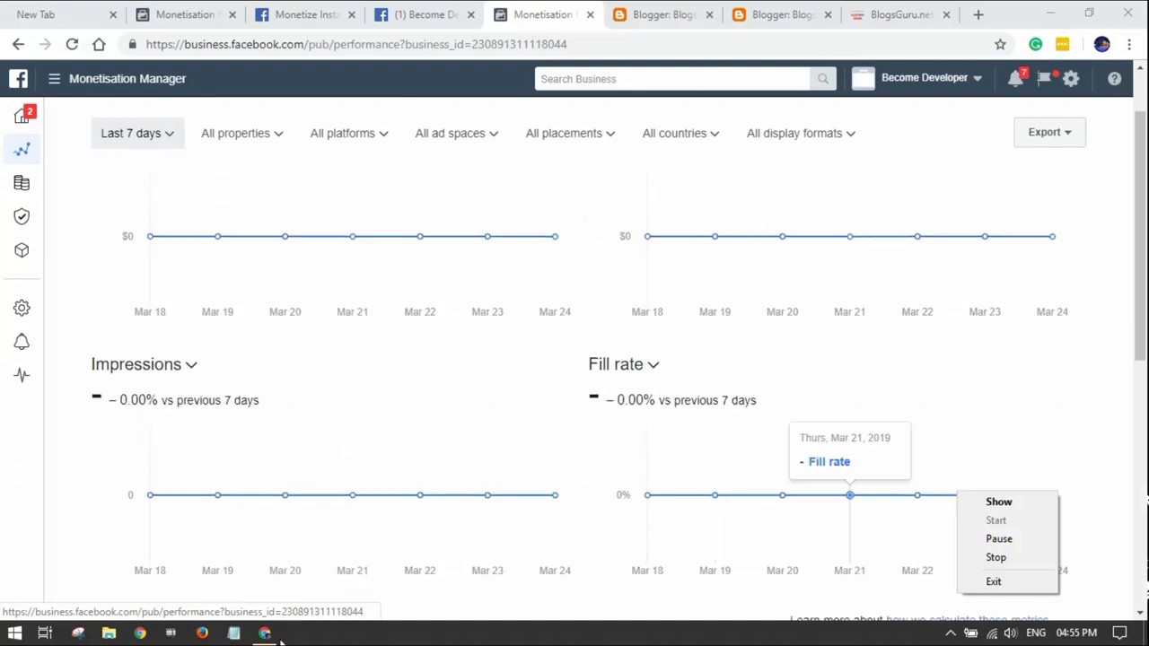
mouse_move(22, 216)
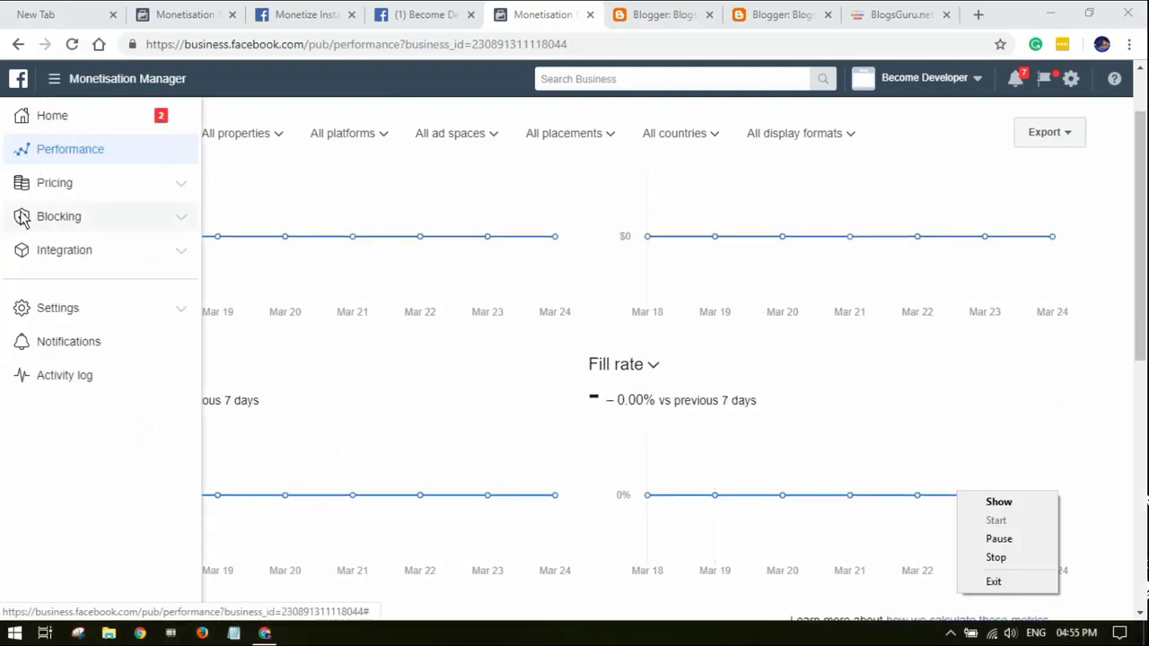
- Open the Payouts settings and start adding a payment account
left_click(171, 177)
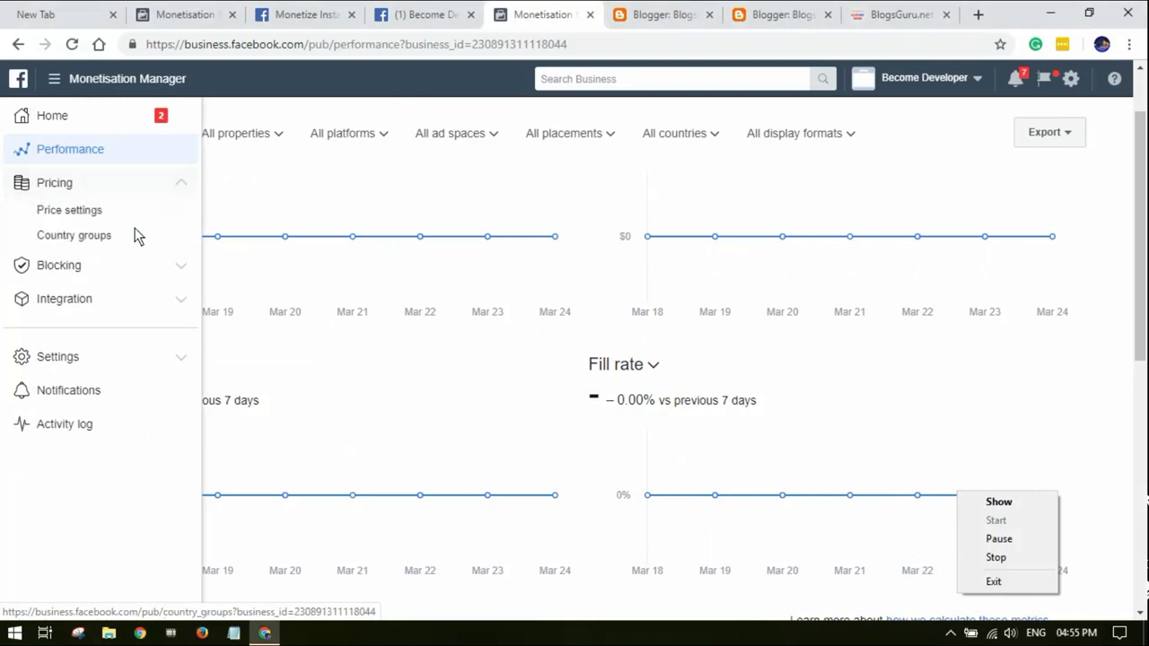
left_click(179, 358)
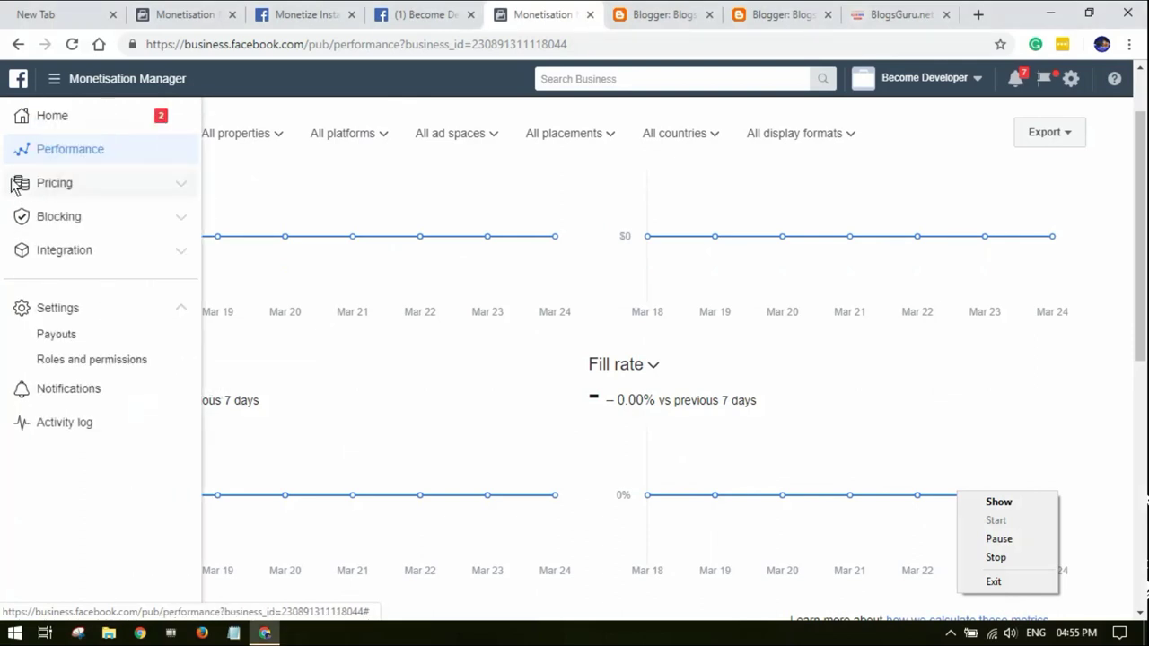
left_click(67, 341)
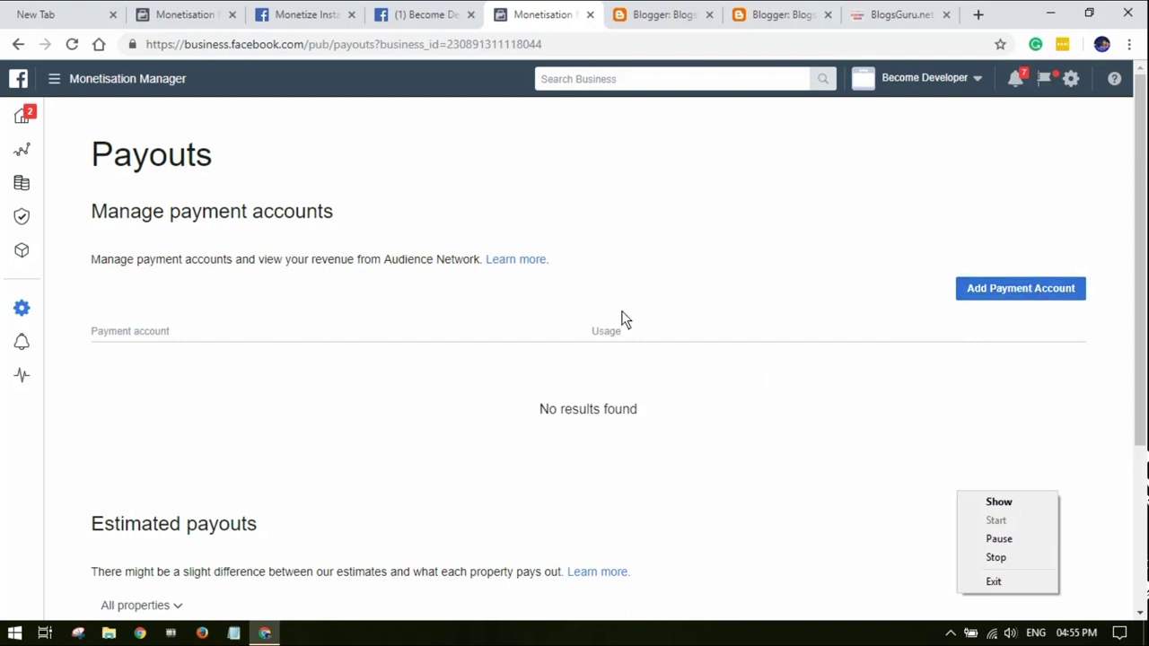
mouse_move(27, 270)
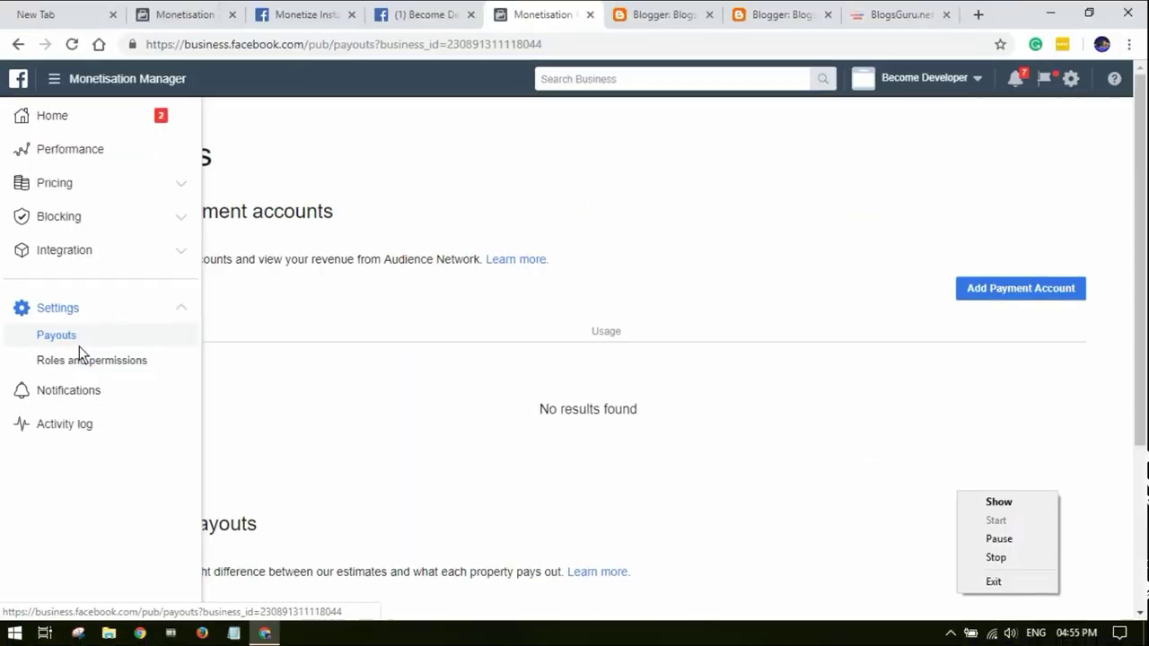
left_click(1043, 287)
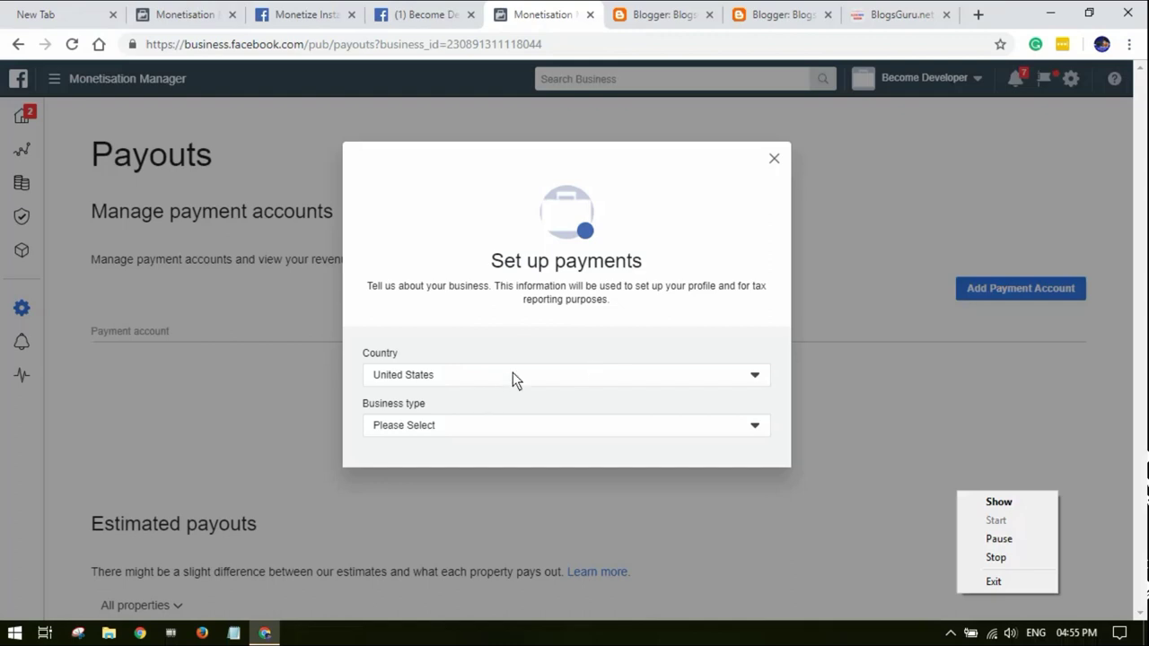
- Set the payment account's country to India and its business type to Individual
left_click(553, 377)
scroll(501, 499, "down", 3)
scroll(501, 496, "up", 6)
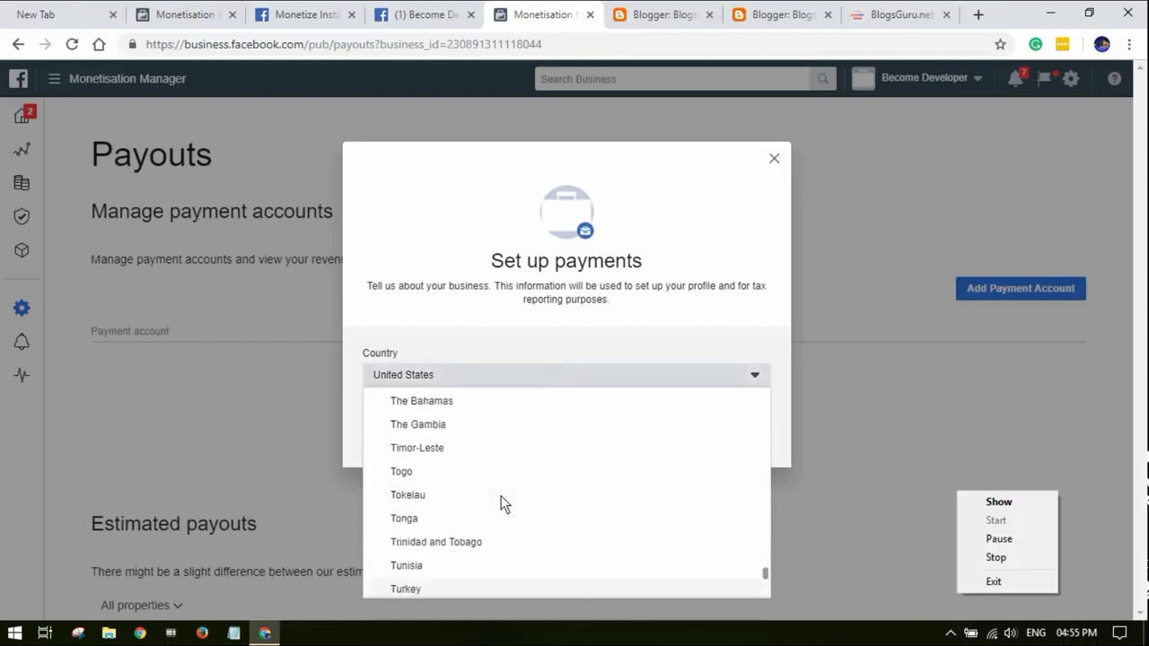
scroll(501, 496, "down", 1)
scroll(500, 496, "down", 4)
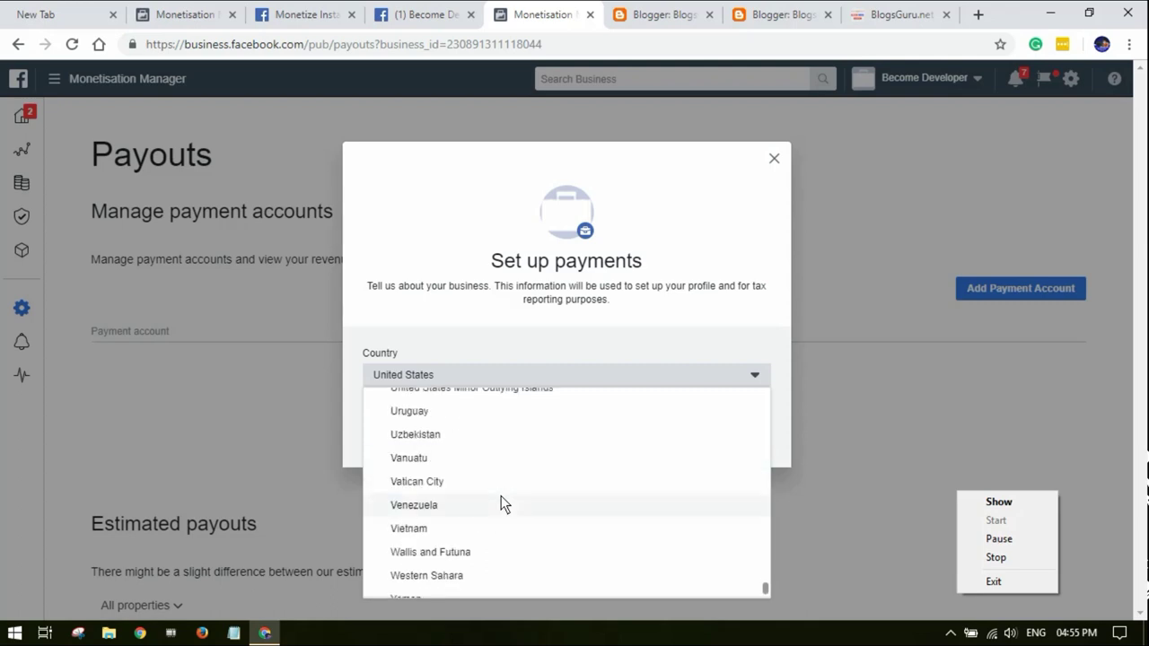
scroll(501, 497, "down", 1)
scroll(501, 496, "up", 4)
scroll(501, 495, "up", 8)
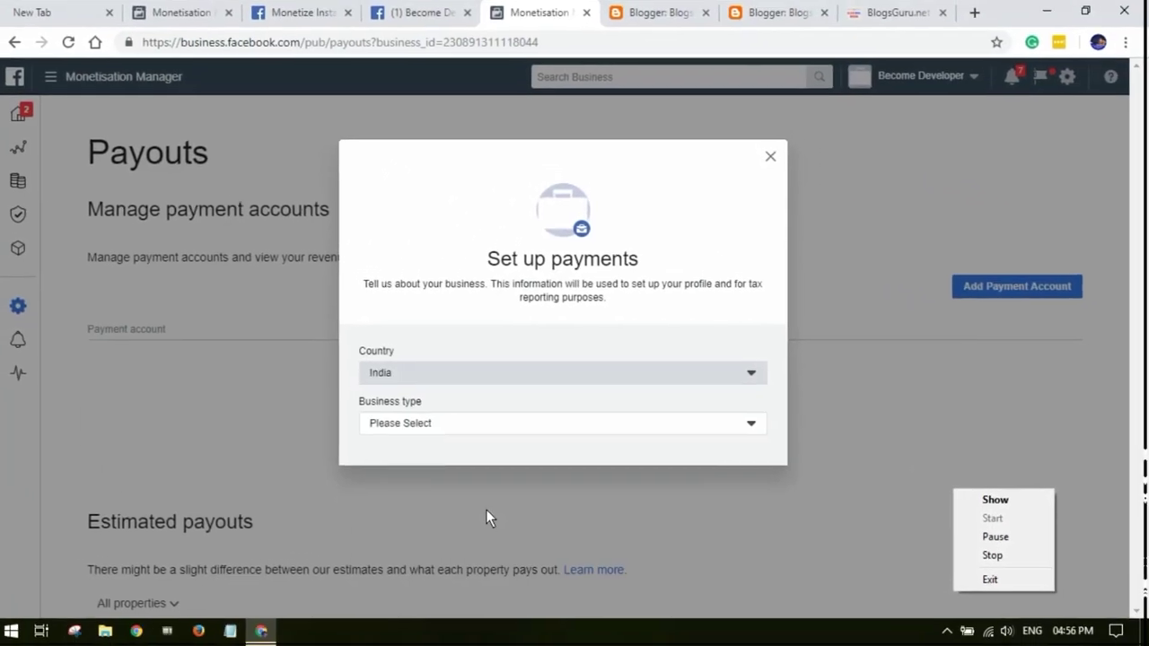
left_click(394, 427)
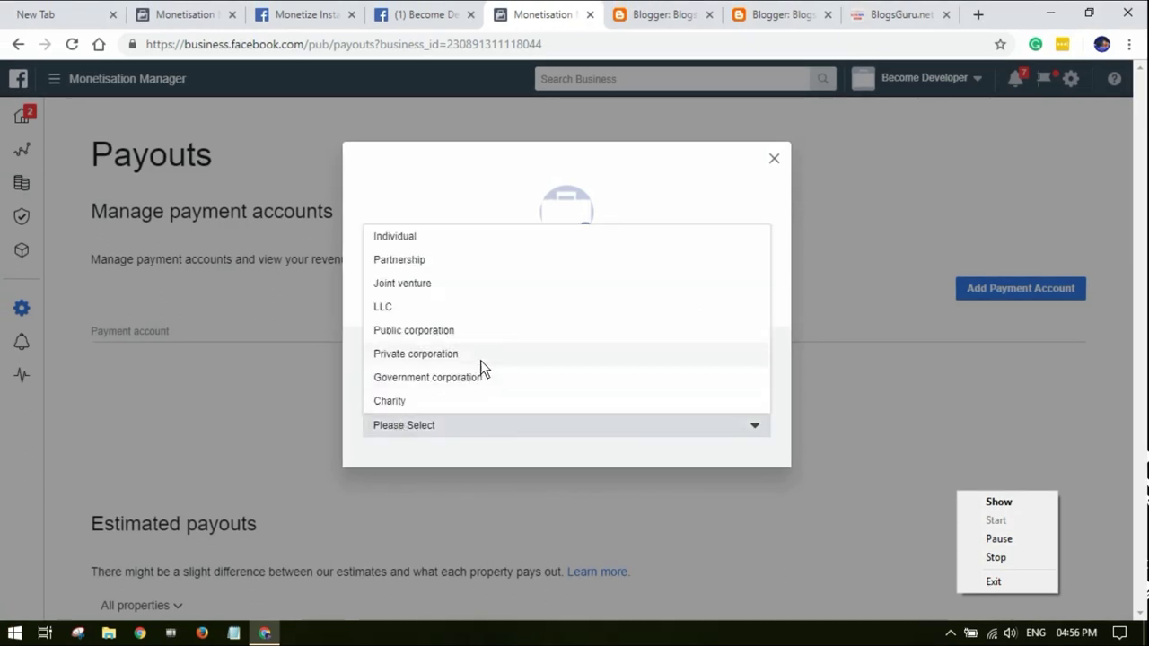
left_click(577, 241)
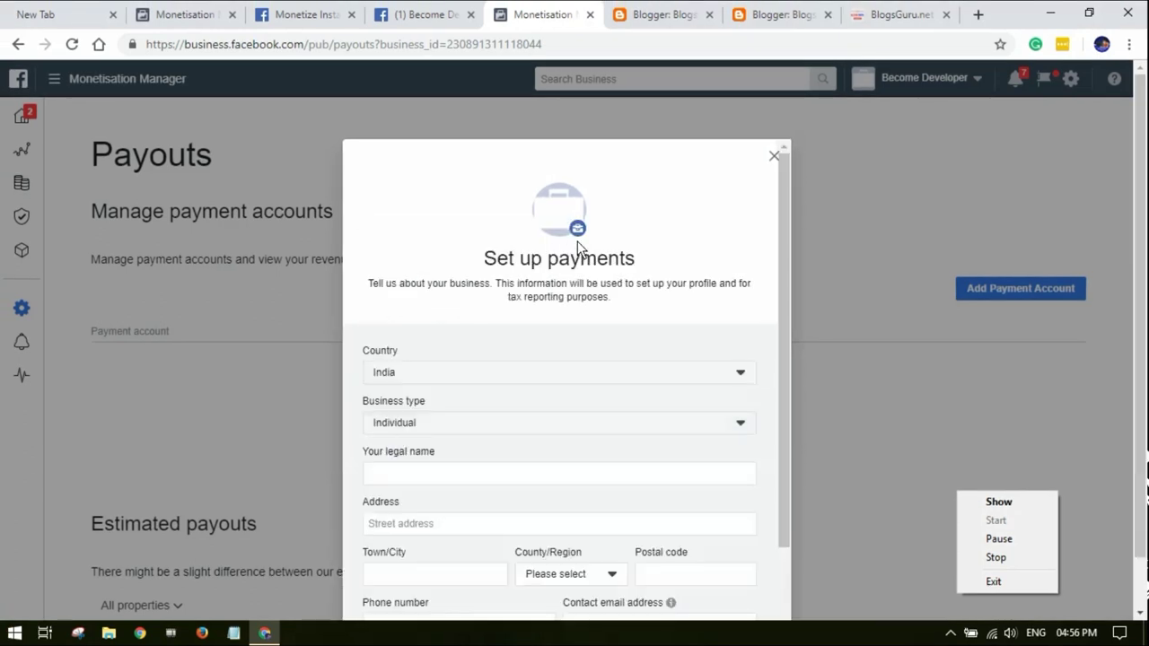
- Enter the account holder's legal name in the payment setup form
left_click(458, 477)
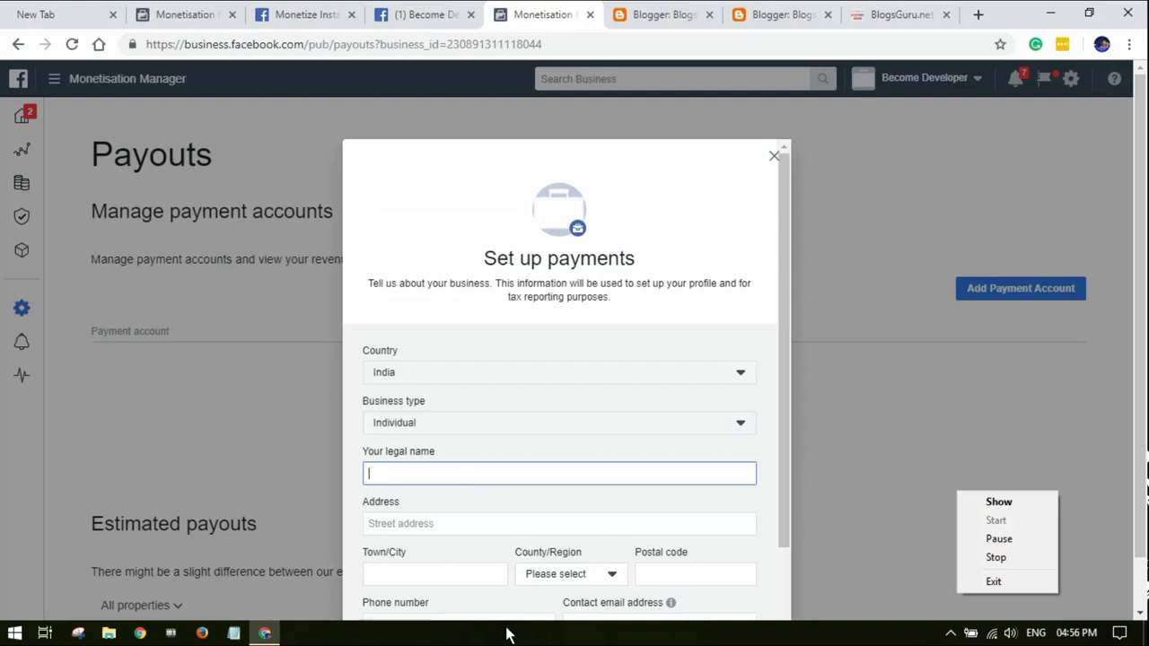
type("Sourav khan")
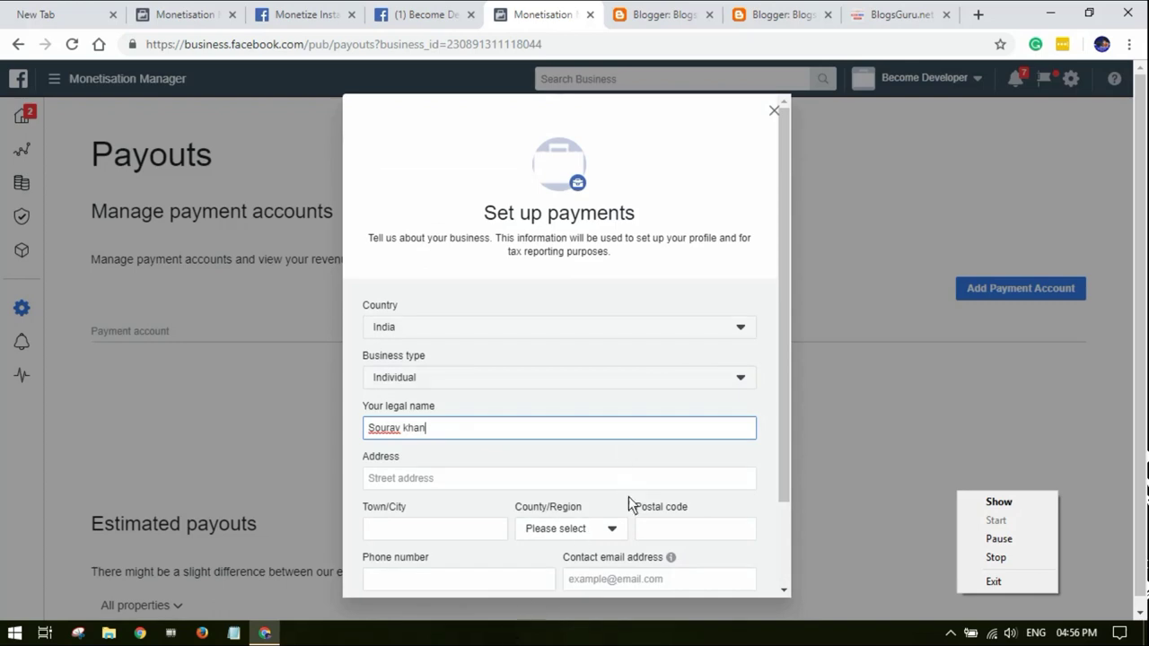
left_click(628, 447)
scroll(751, 446, "down", 1)
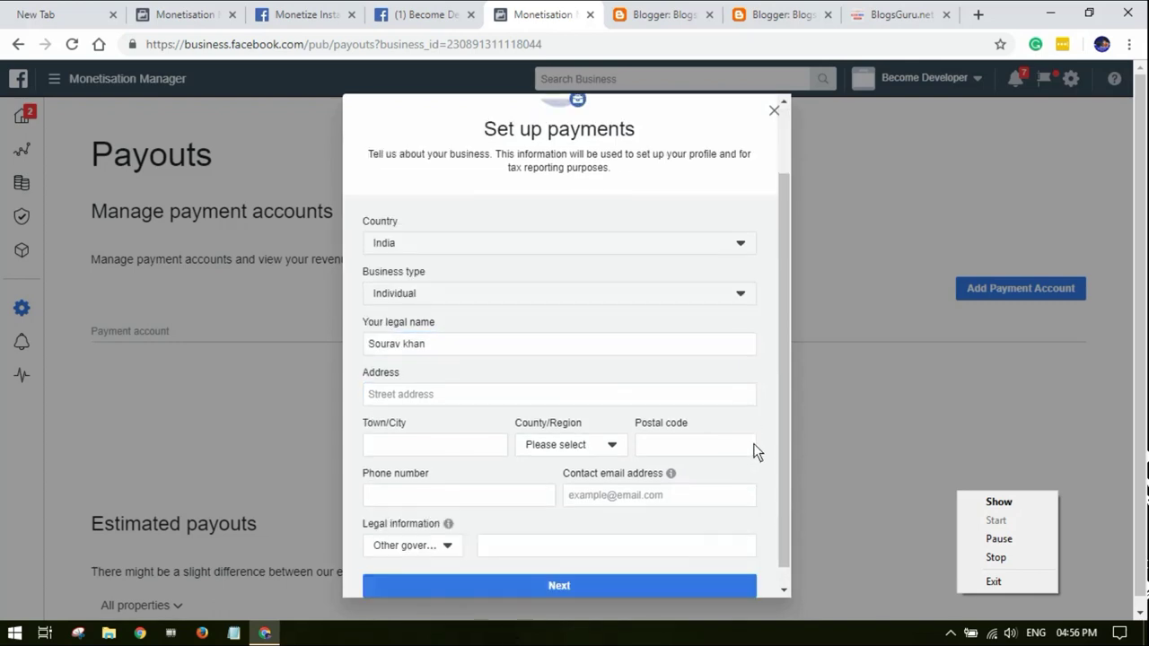
- Fill in the account holder's street address and town or city
left_click(453, 399)
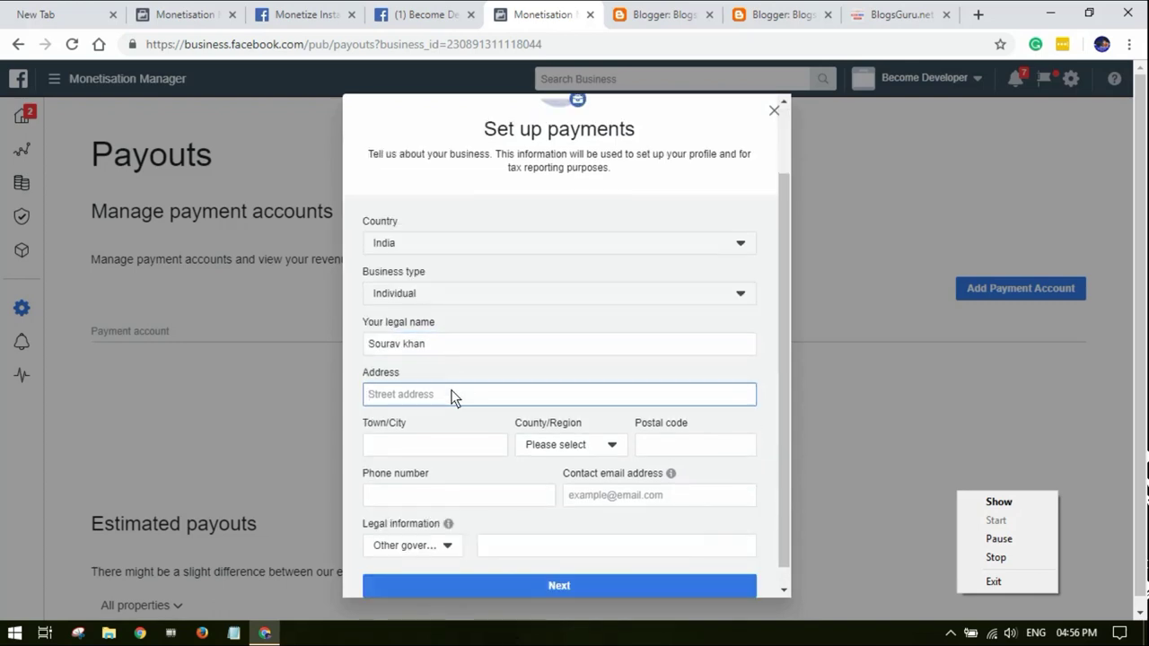
type("S")
key("BackSpace")
key("BackSpace")
key("BackSpace")
key("BackSpace")
type("narpur")
left_click(467, 441)
type("Sonarpur")
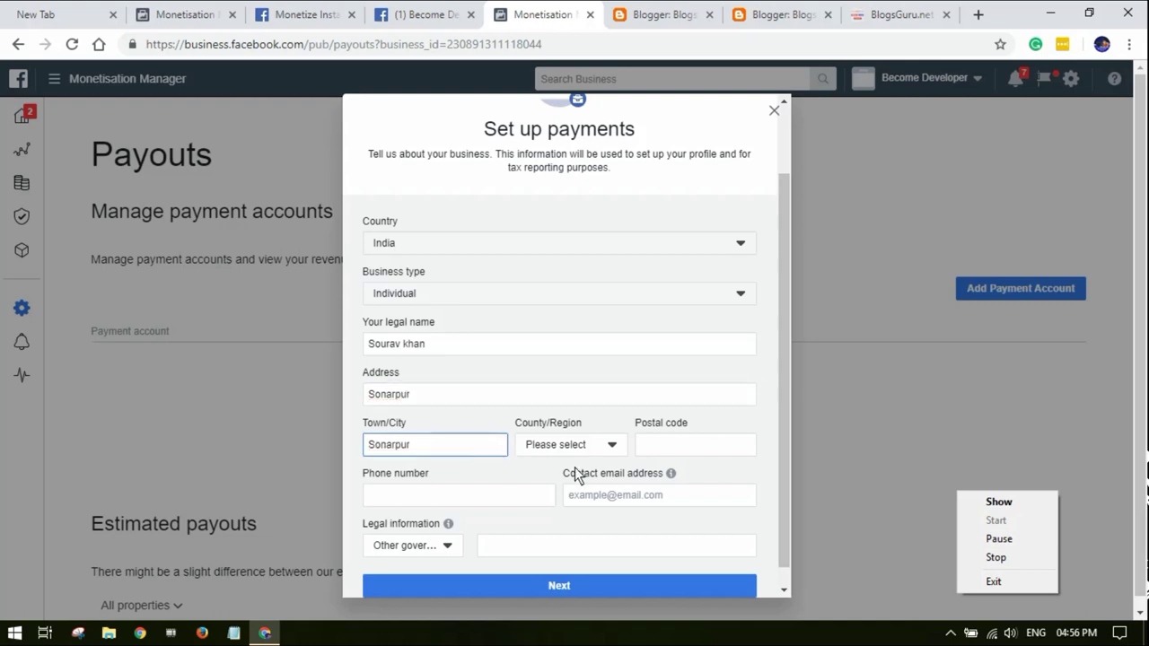
- Select the region of the account holder's address and enter the postal code
left_click(587, 445)
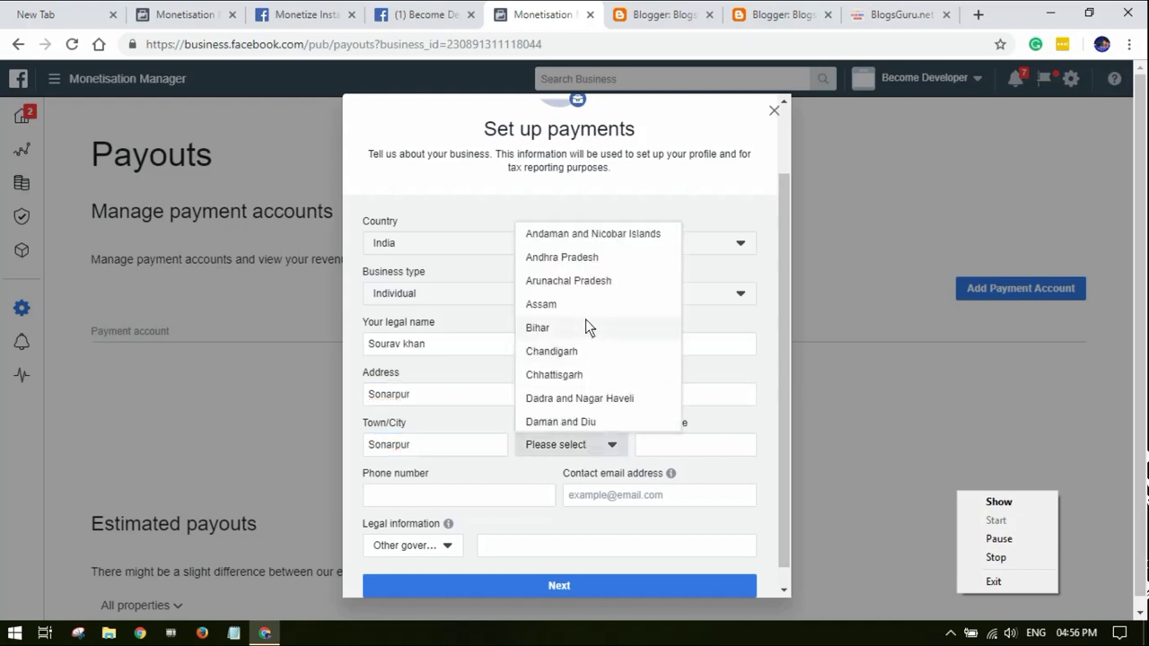
scroll(585, 321, "down", 10)
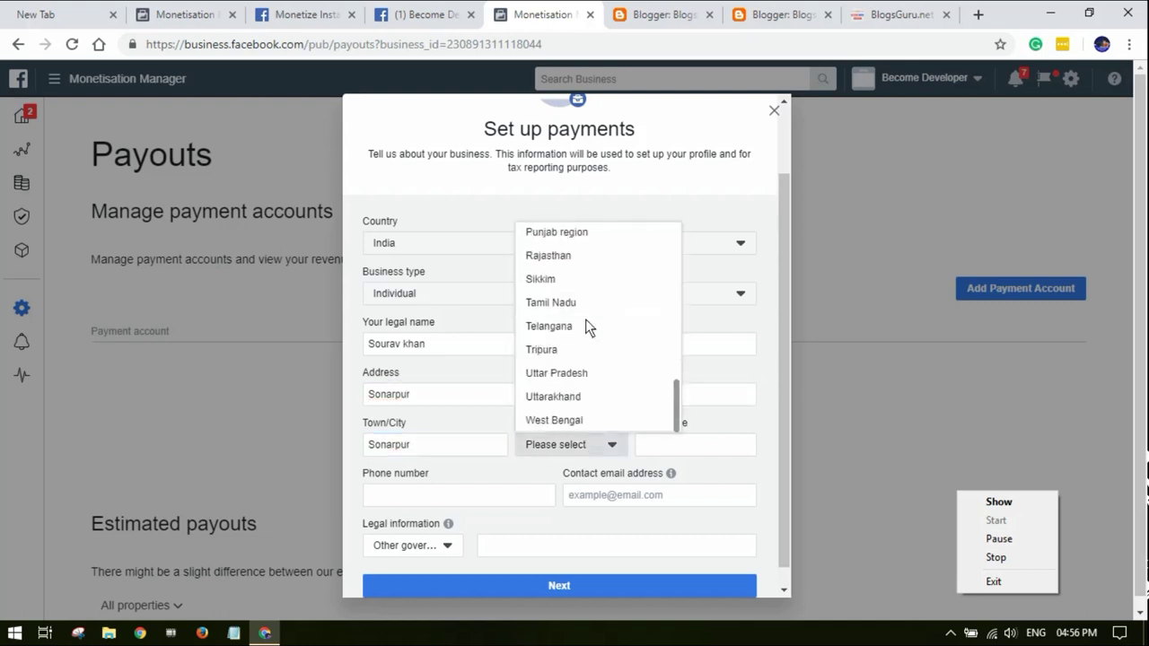
left_click(587, 420)
left_click(718, 453)
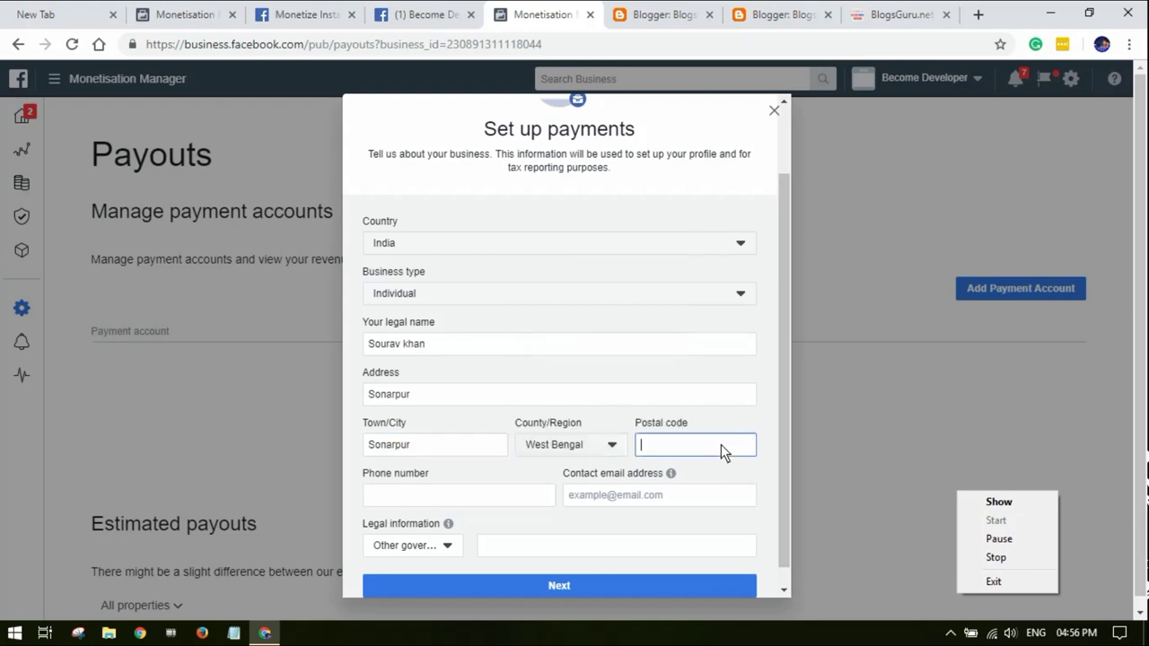
type("700150")
- Fill in the account holder's phone number and contact email address
key("Tab")
left_click(663, 496)
scroll(652, 474, "down", 1)
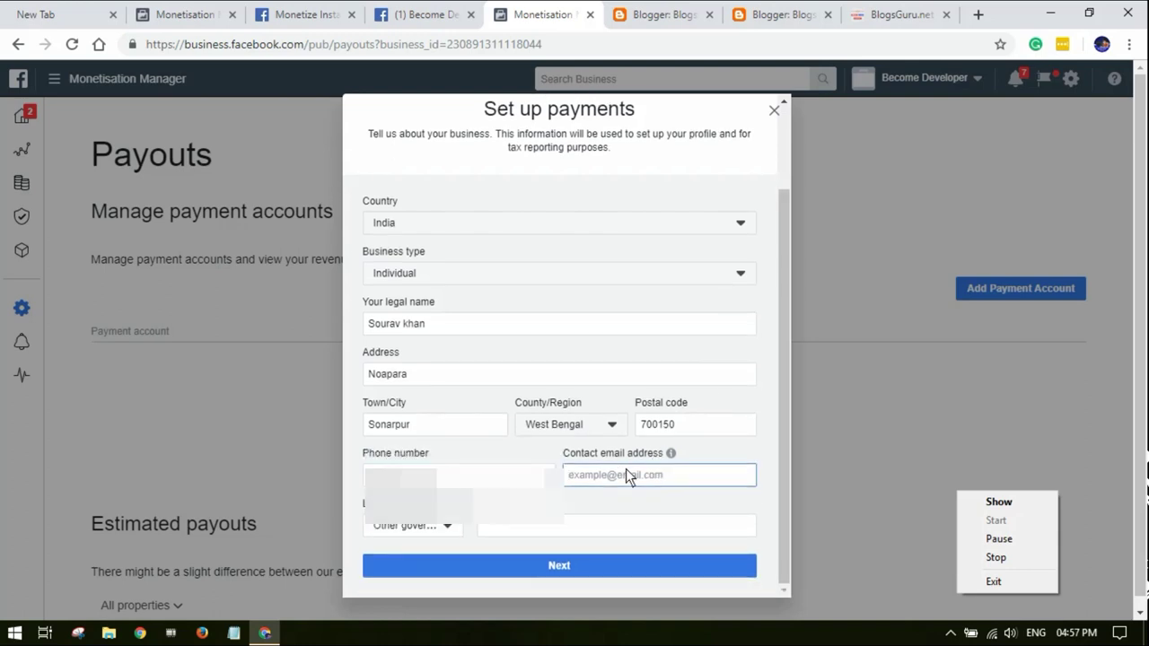
type("so")
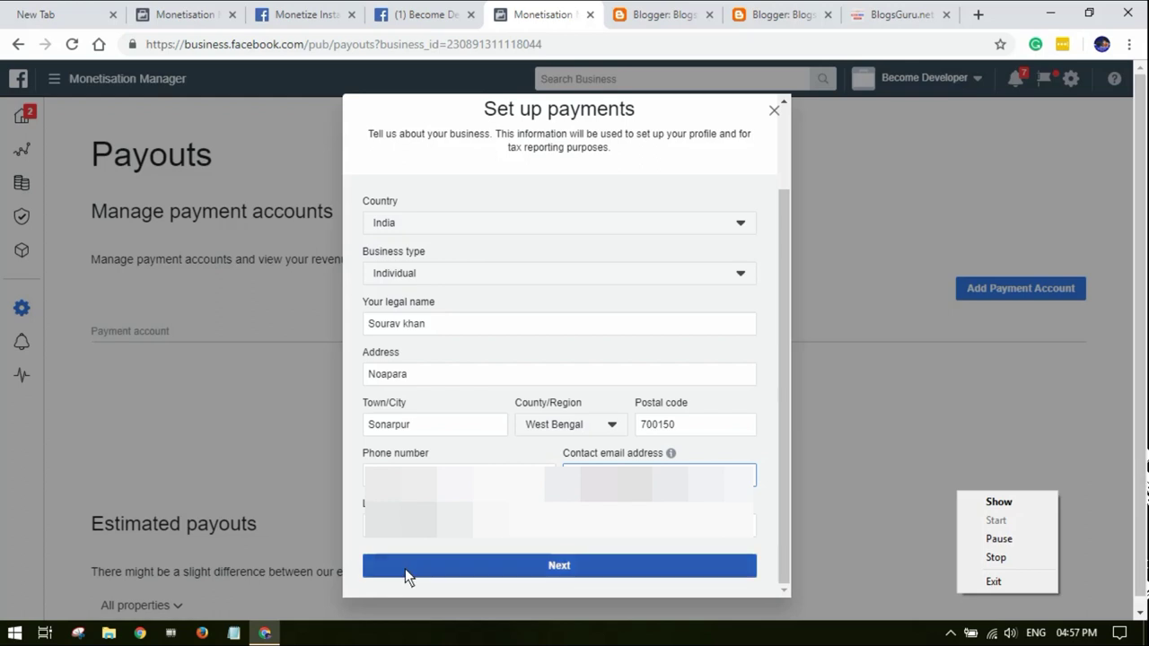
- Choose Other government-issued tax ID as the legal information type and fill in the tax ID number
left_click(433, 530)
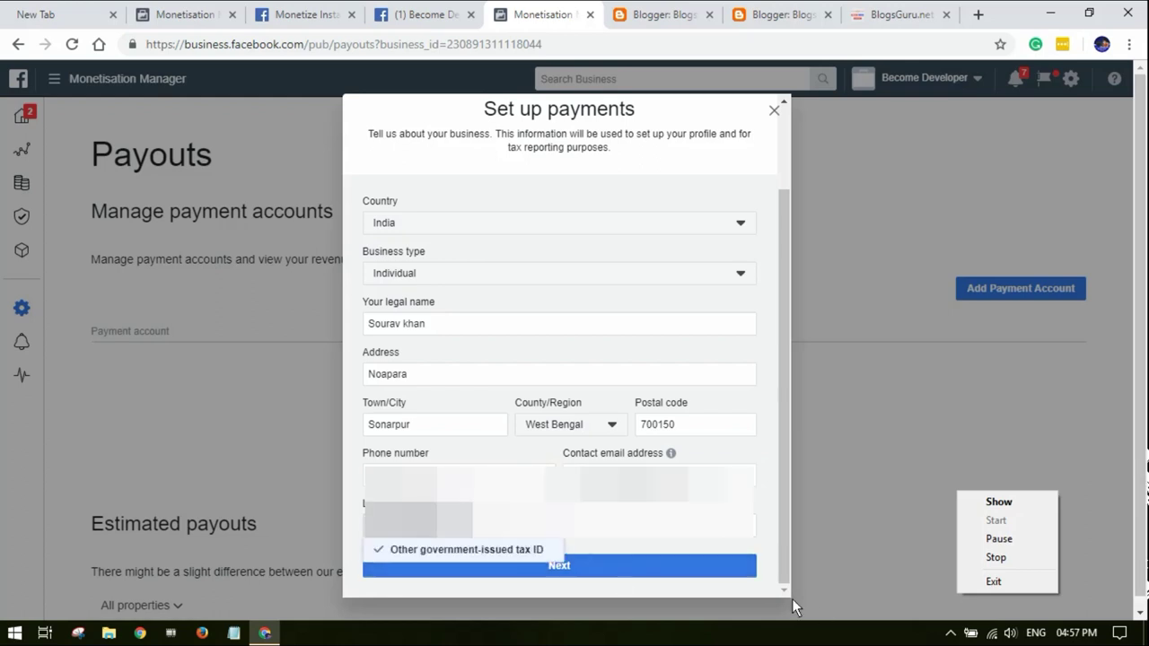
left_click(533, 550)
left_click(627, 536)
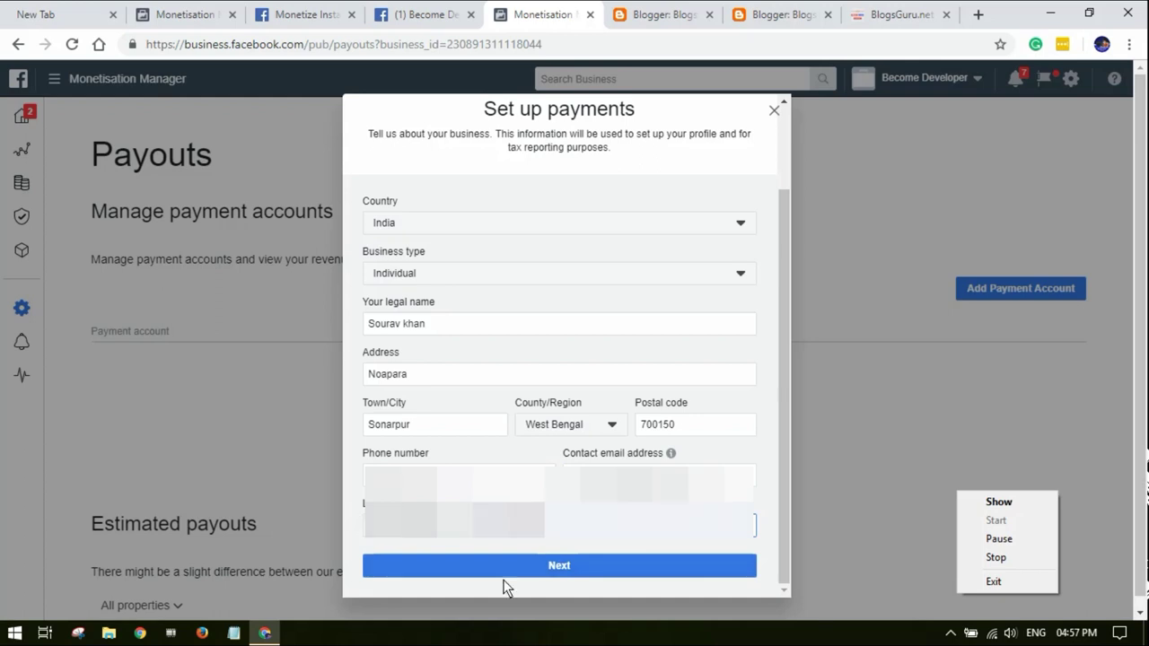
- Submit the business details and fill in the bank's SWIFT number, account number and account holder name, authorising direct deposit
left_click(539, 563)
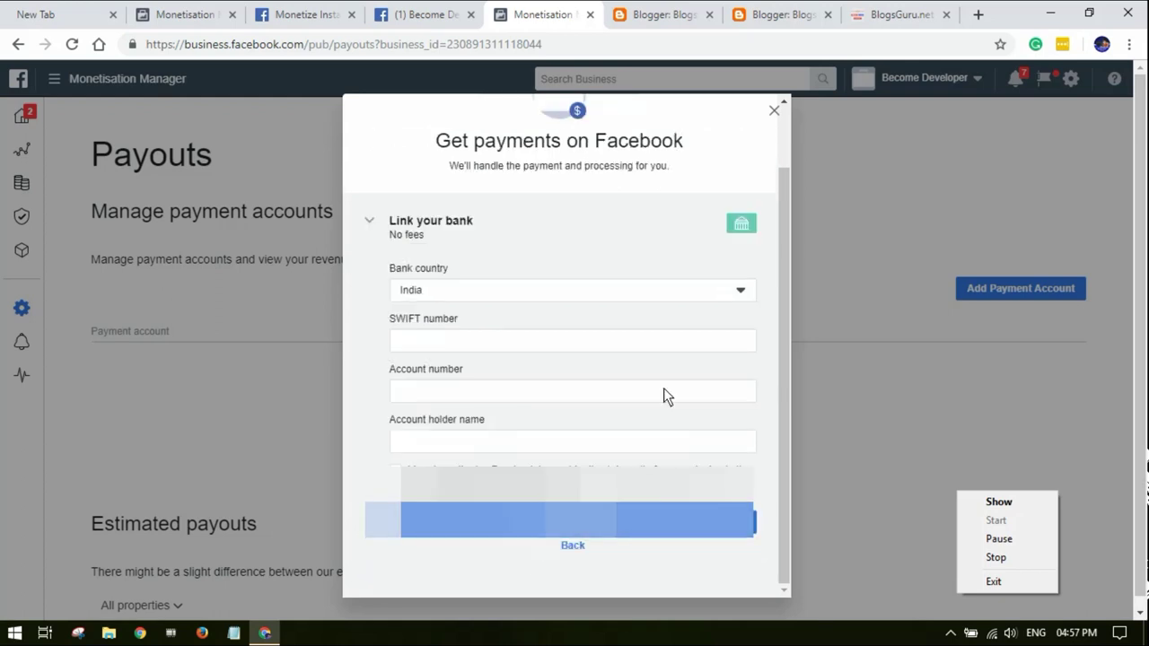
left_click(467, 350)
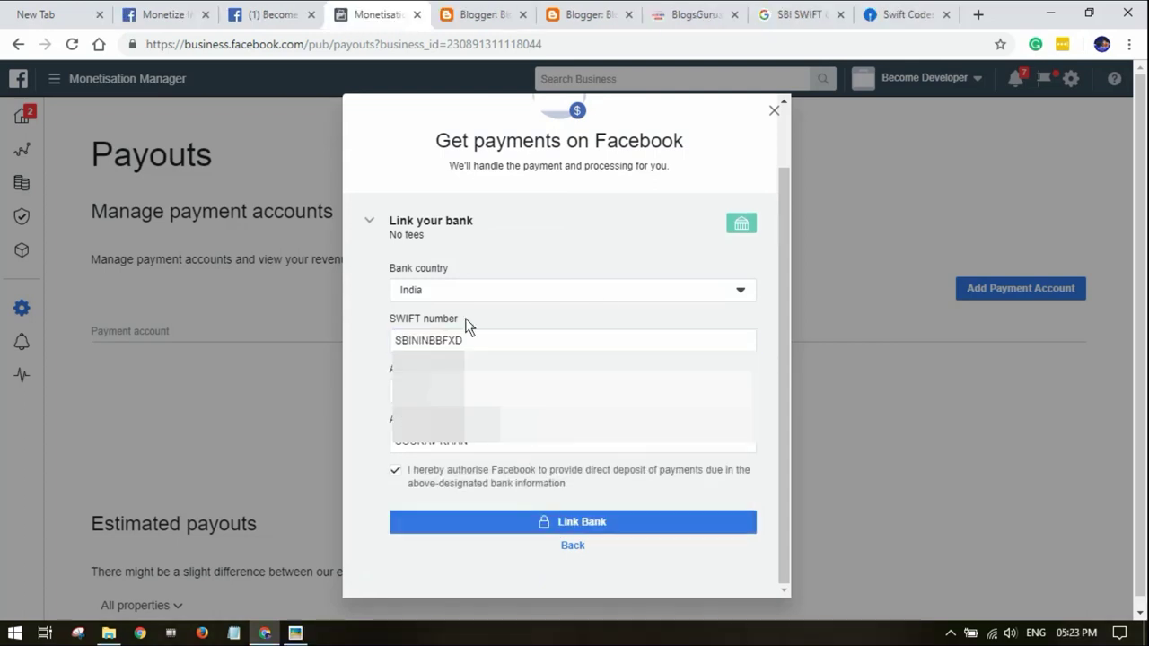
left_click_drag(471, 316, 385, 325)
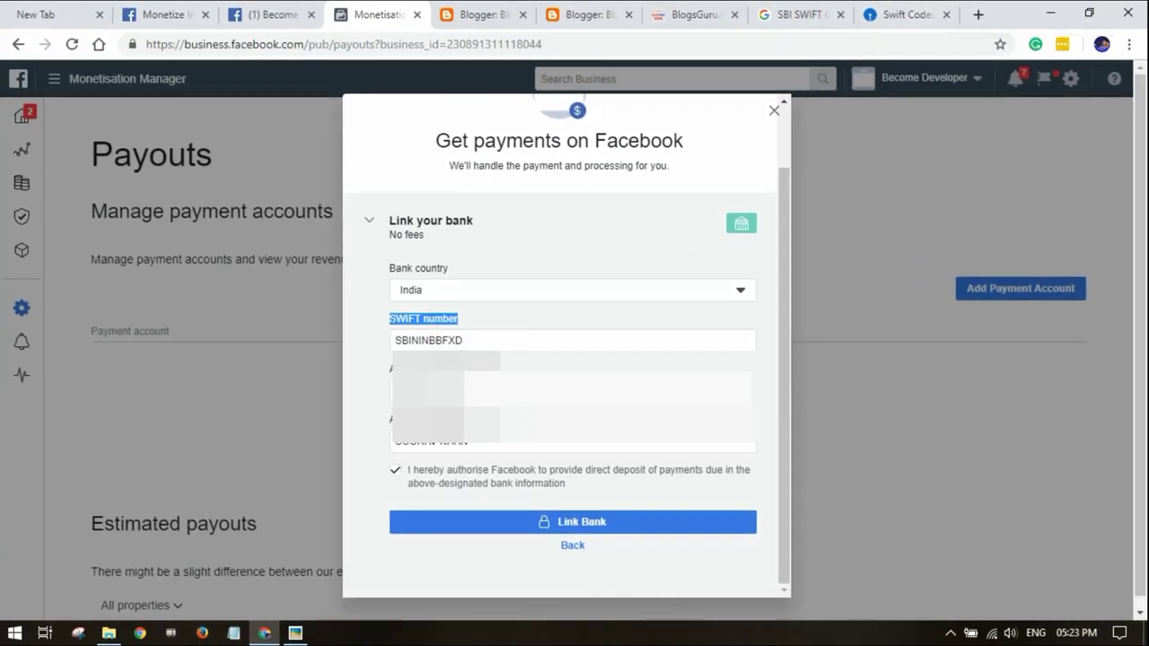
- Search Google for SBI SWIFT CODE in a new browser tab and open the SBI Corporate Website's Swift Codes result
left_click(944, 15)
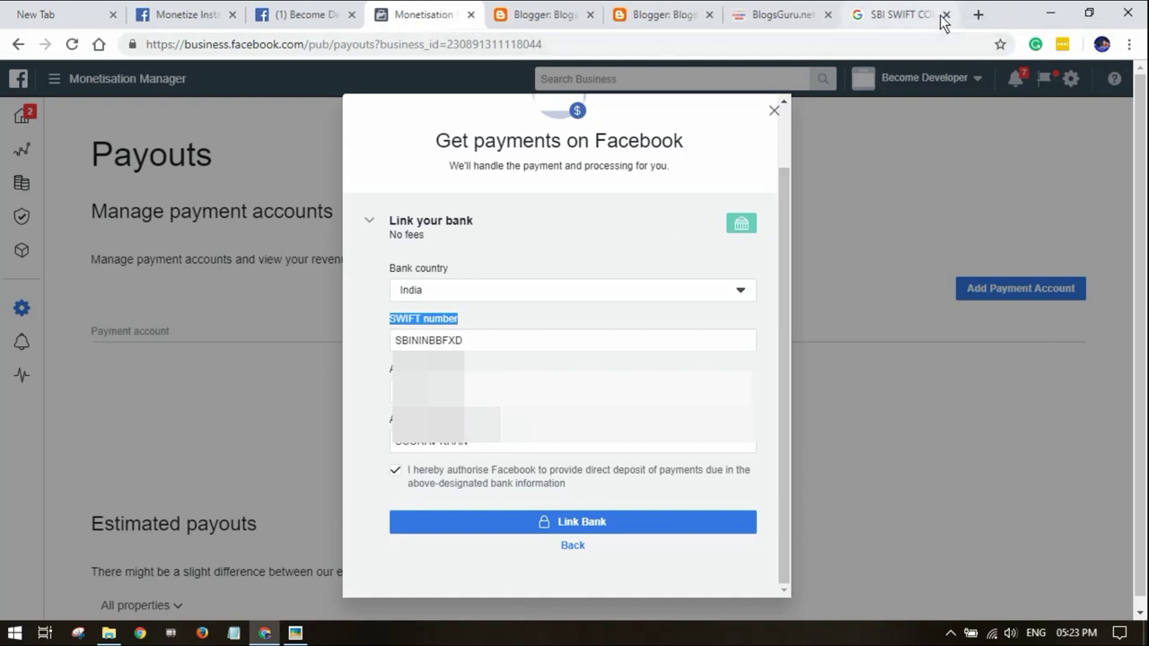
left_click(978, 15)
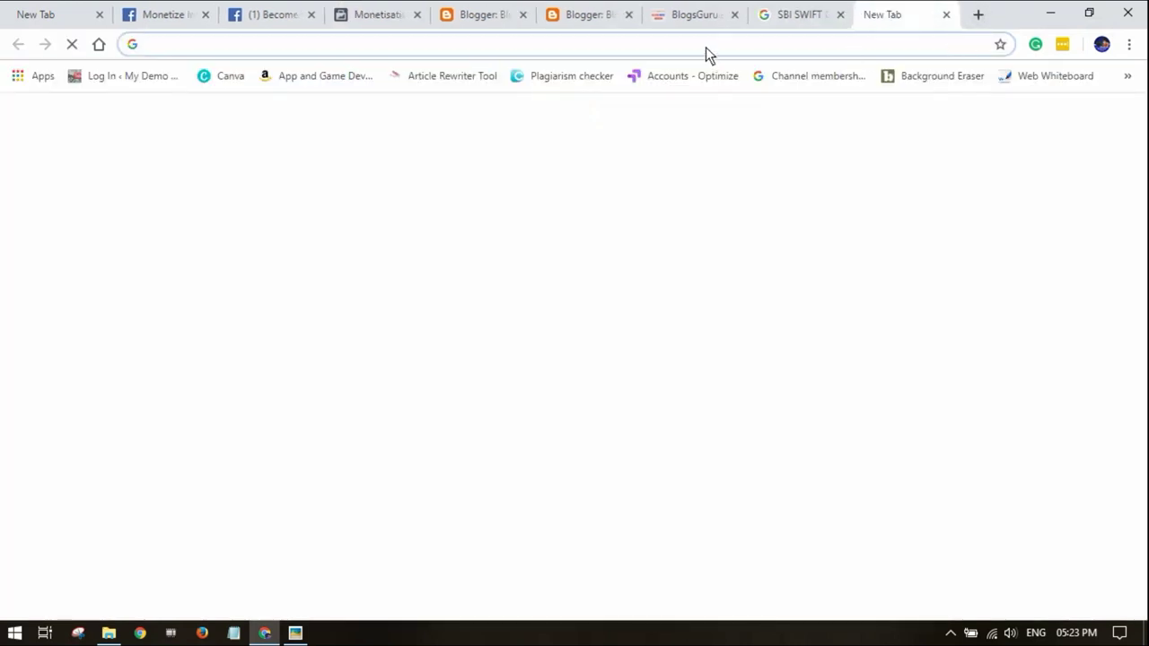
type("SBI SWIFT CODE")
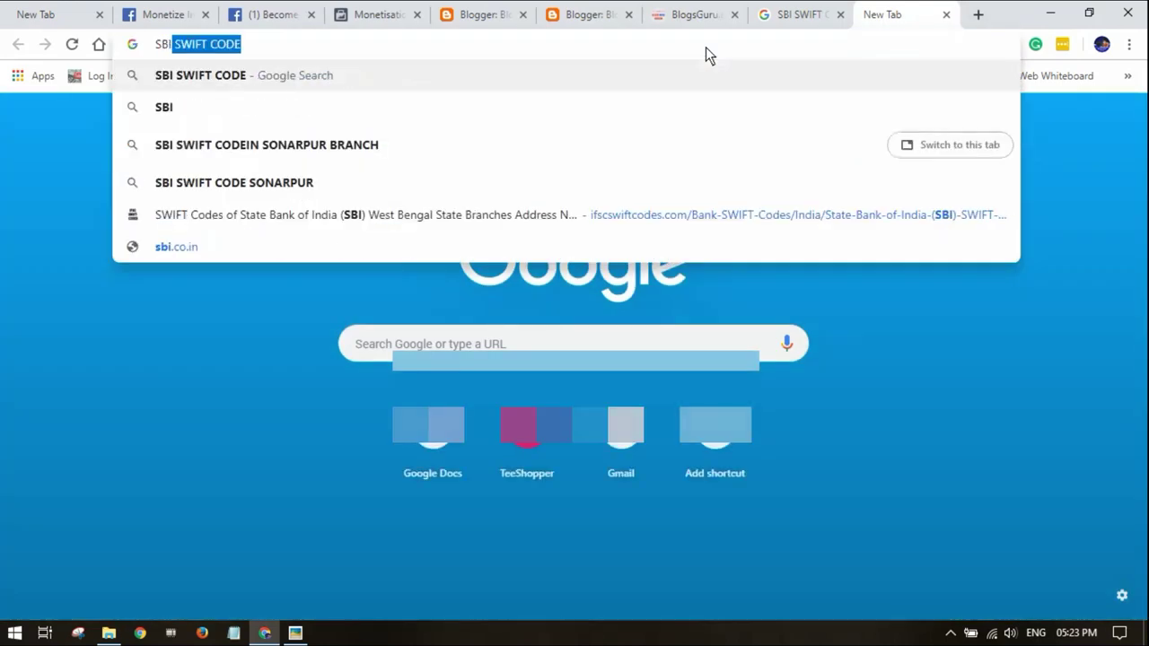
key("Right")
key("Return")
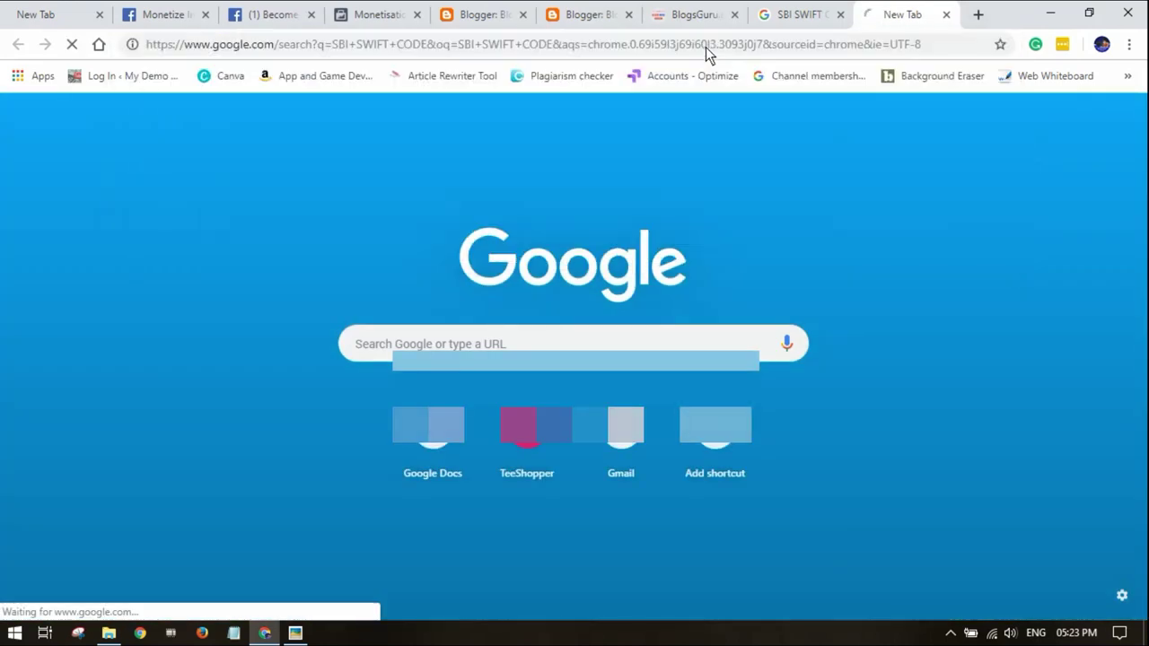
left_click(977, 14)
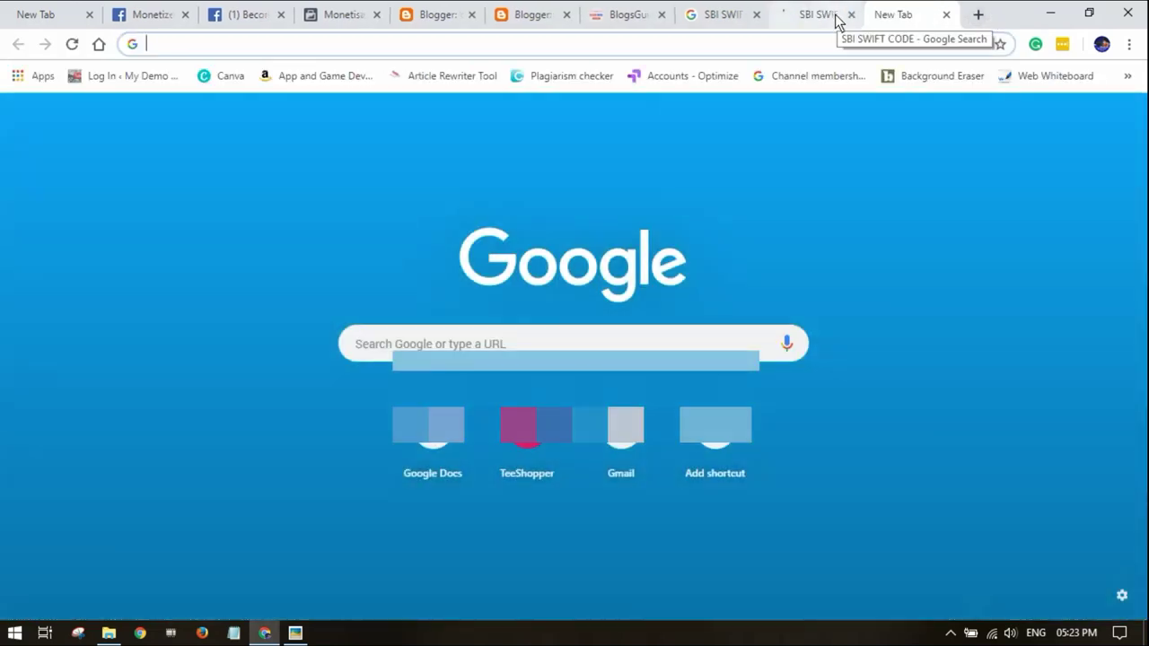
left_click(820, 16)
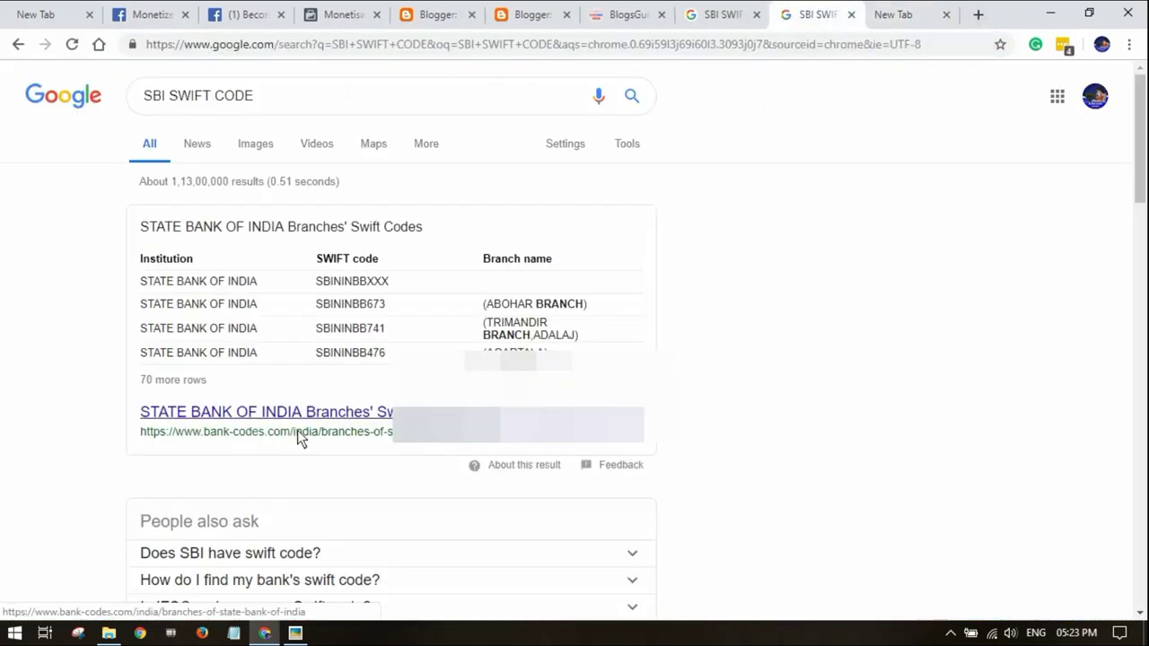
scroll(297, 430, "down", 4)
left_click(306, 368)
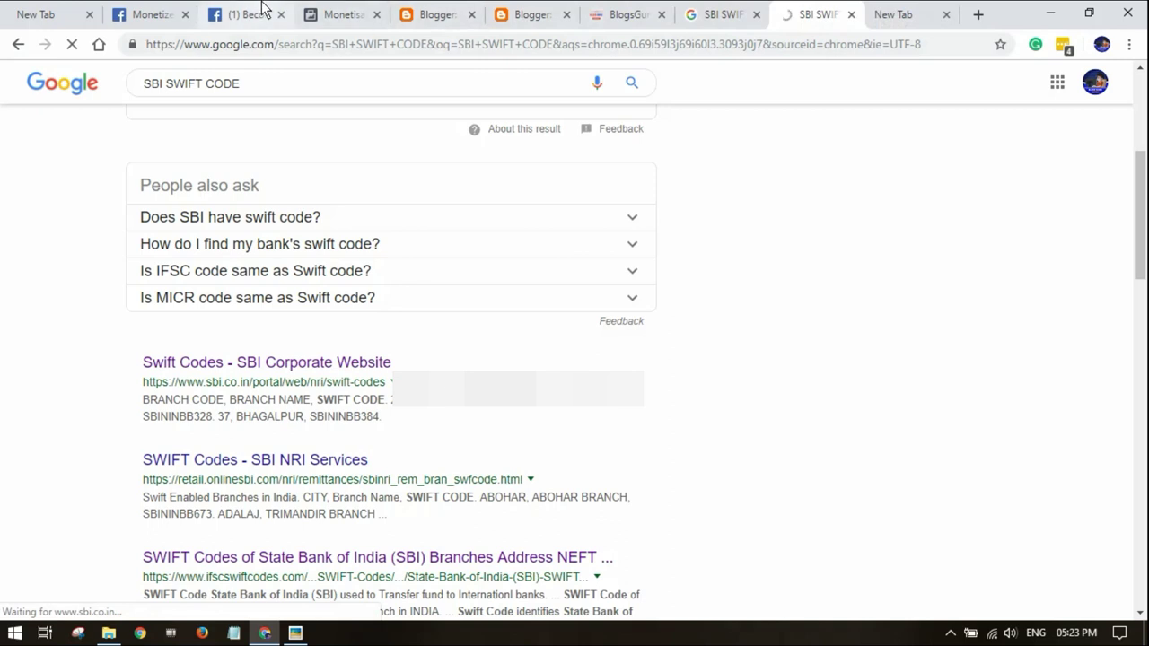
- Return to the Facebook payment setup, link the bank account and submit the legal owner's details
left_click(329, 17)
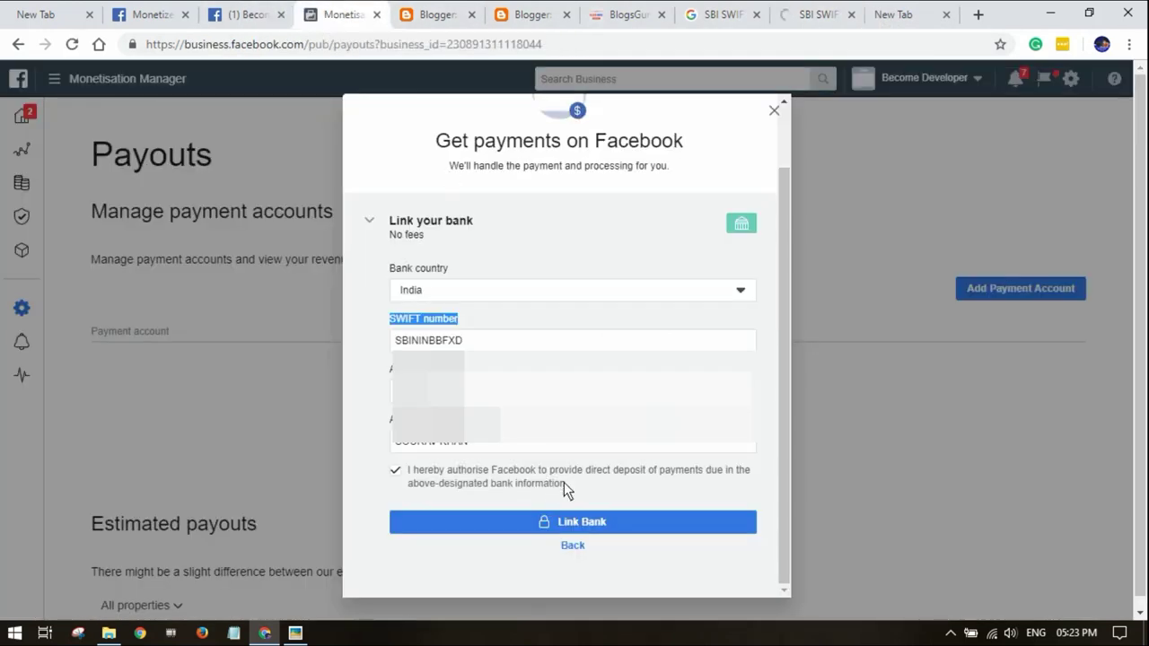
left_click(585, 521)
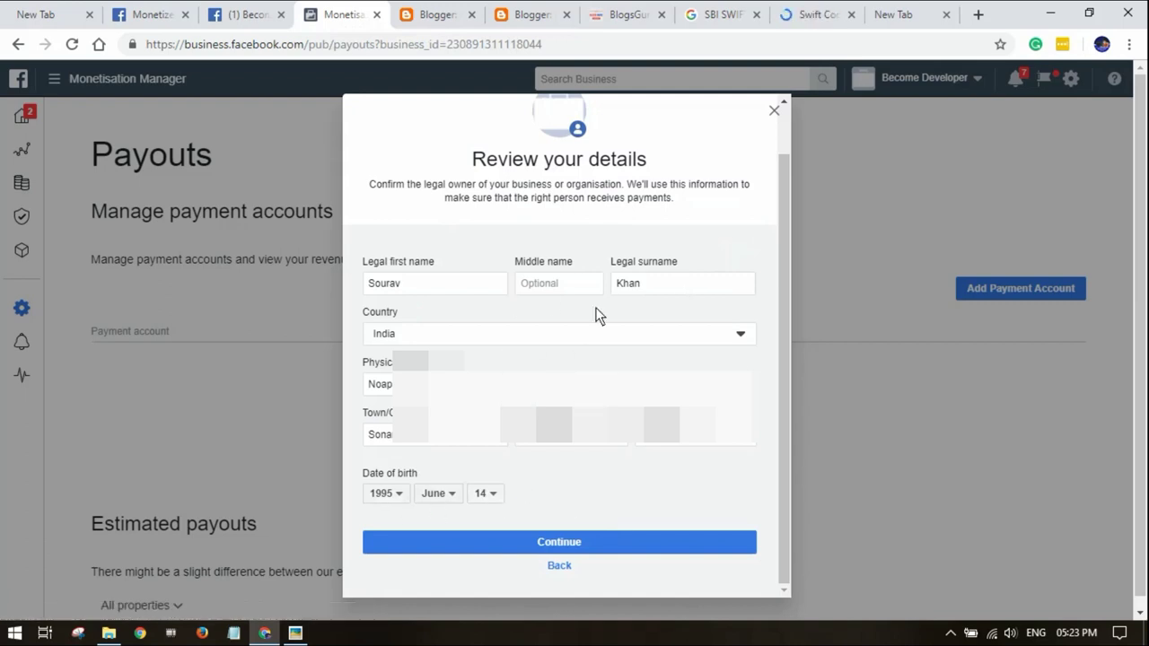
left_click(641, 541)
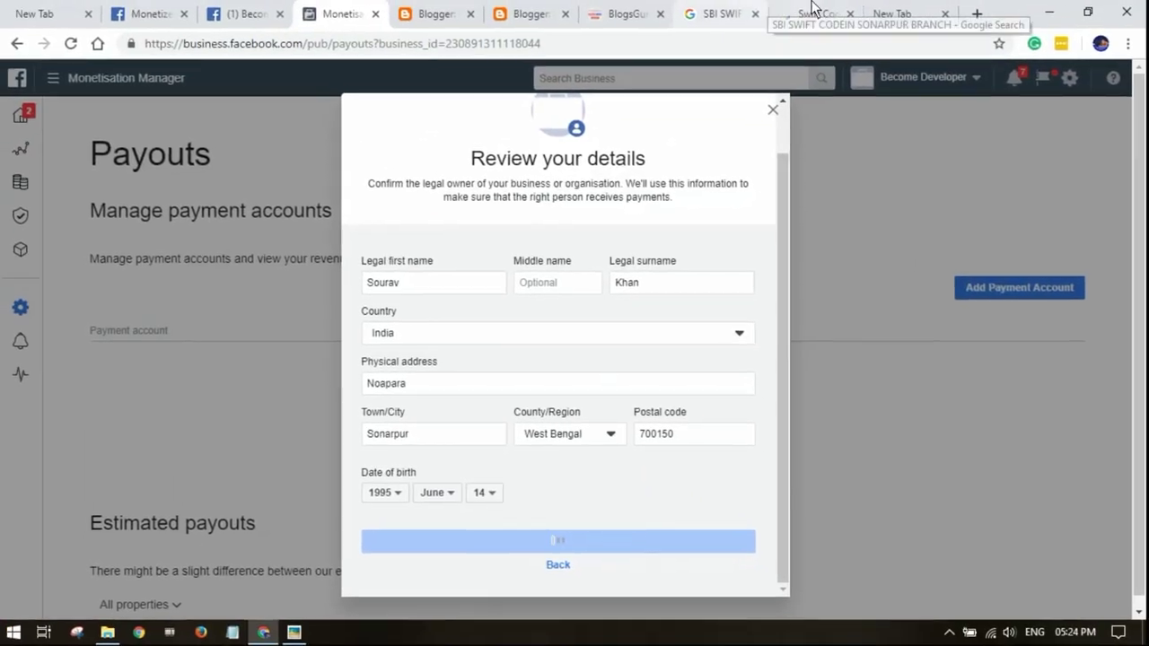
- Examine the list of branch names and SWIFT codes on the SBI website
left_click(812, 13)
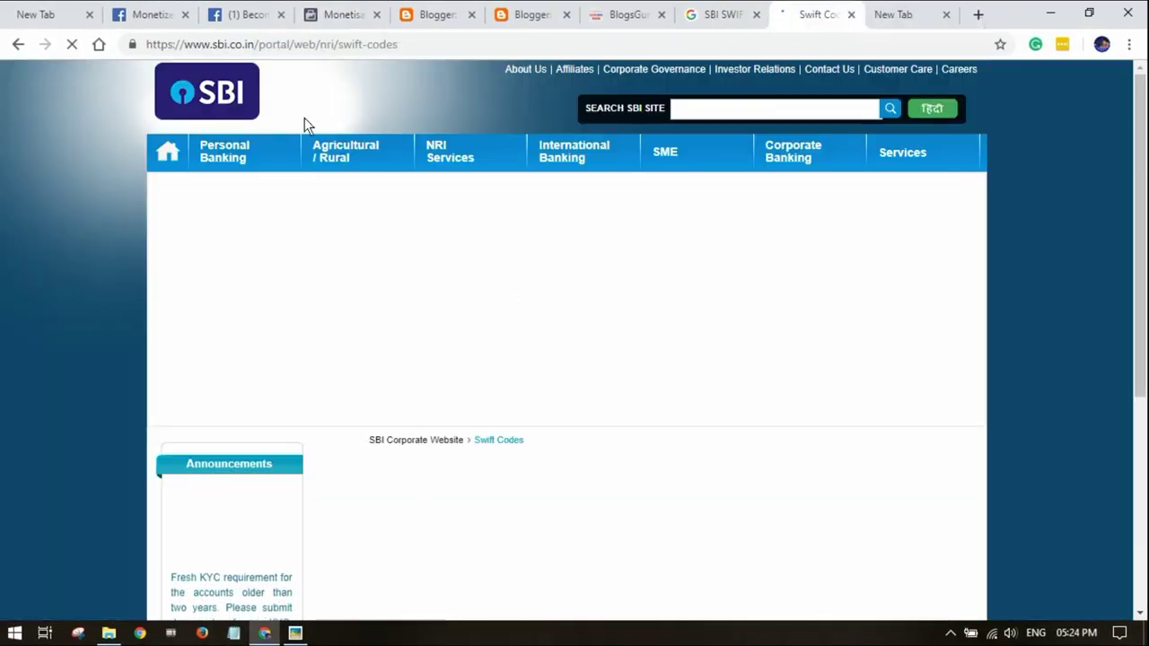
scroll(574, 328, "down", 1)
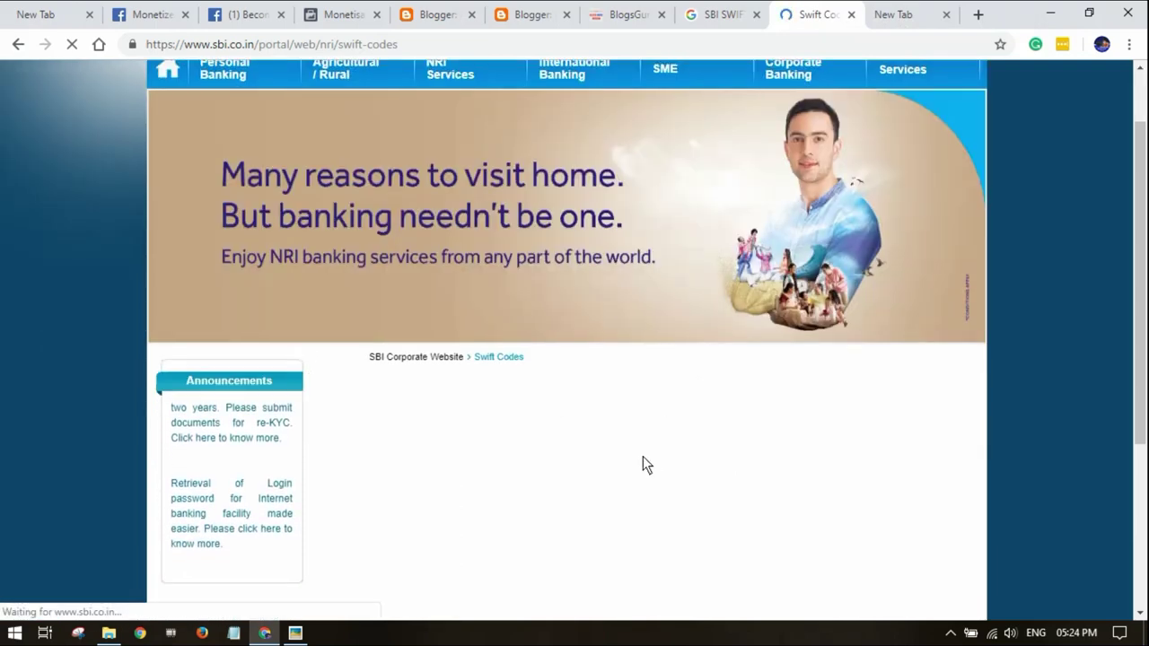
scroll(643, 456, "up", 1)
scroll(538, 449, "down", 1)
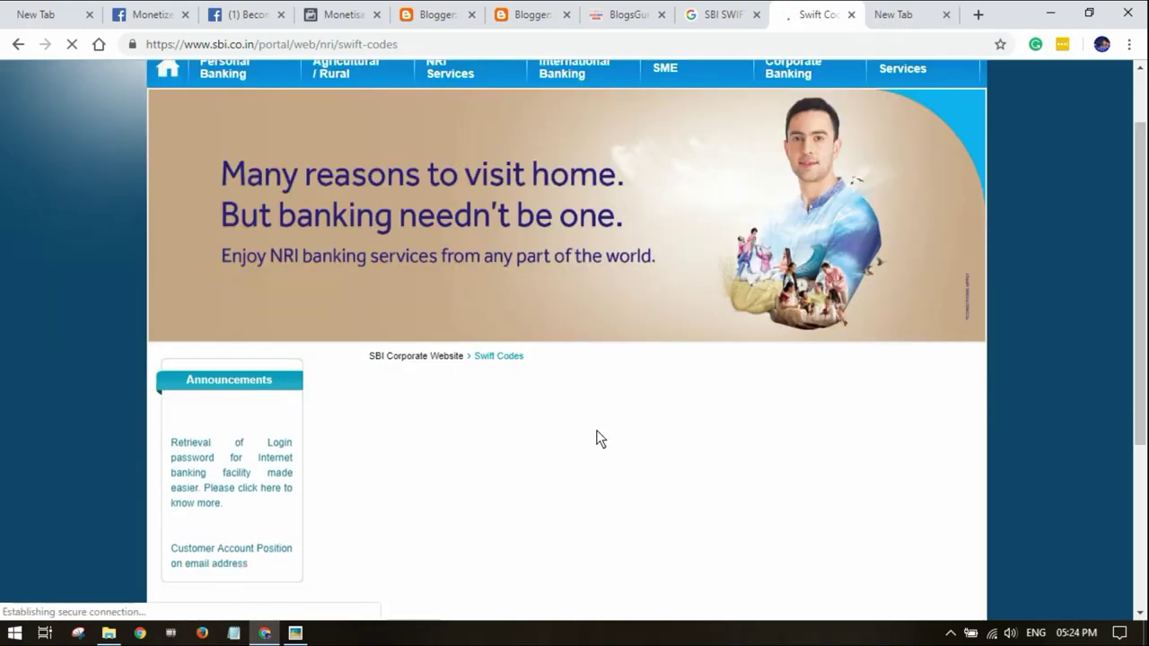
scroll(598, 439, "down", 2)
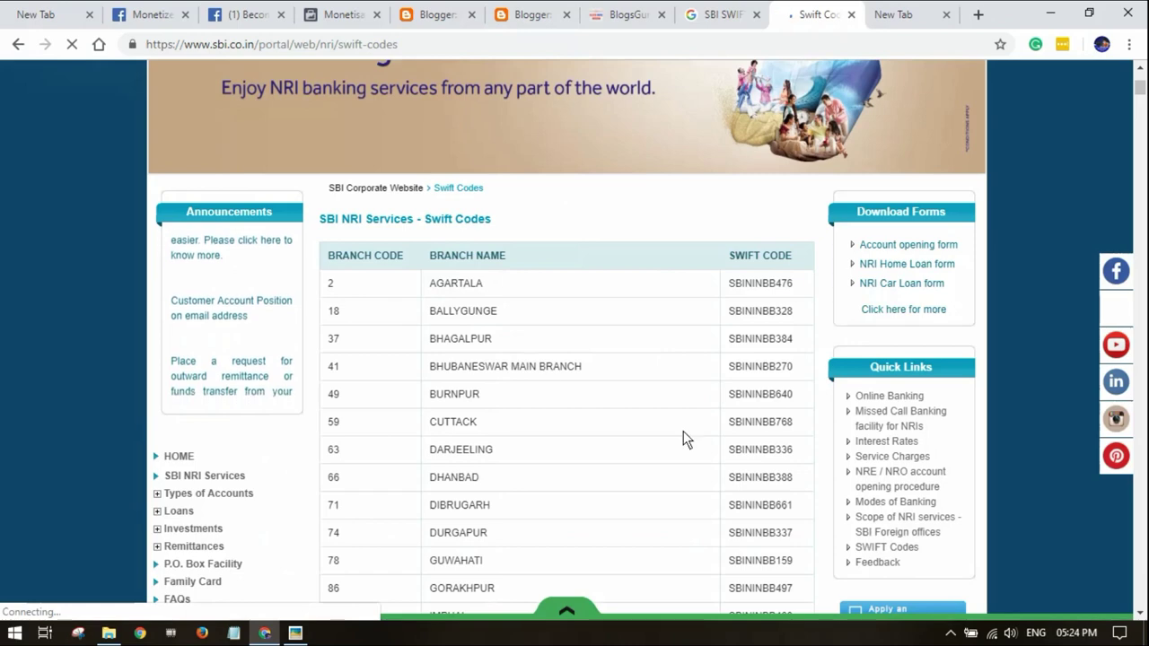
scroll(554, 380, "down", 6)
scroll(552, 380, "down", 10)
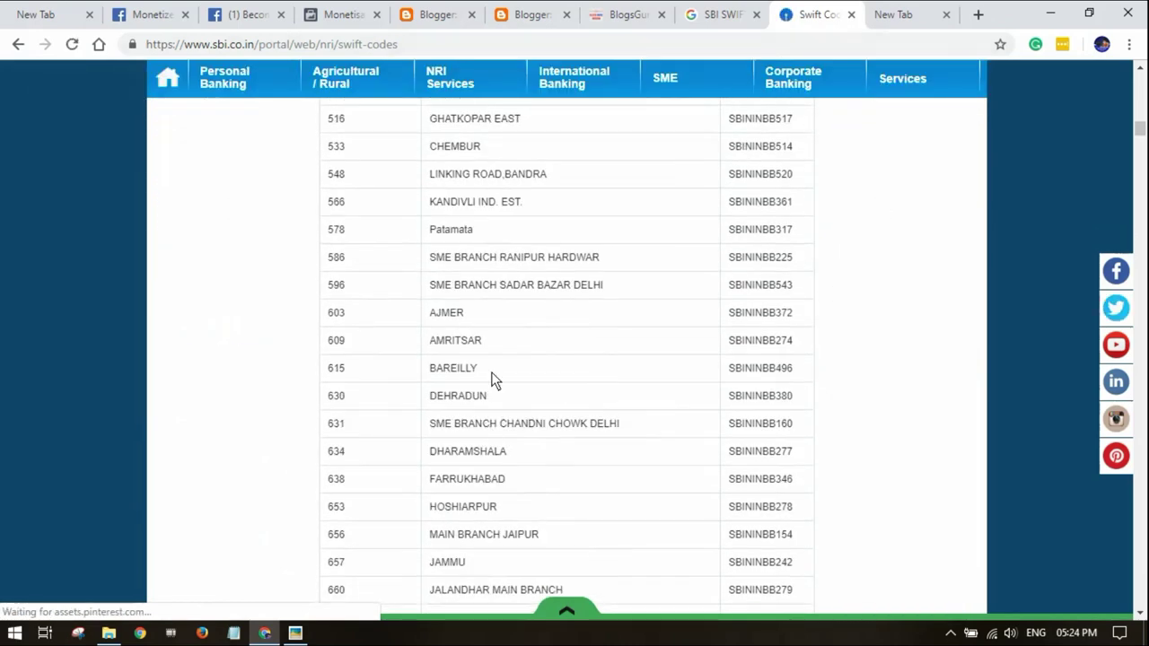
scroll(491, 385, "down", 4)
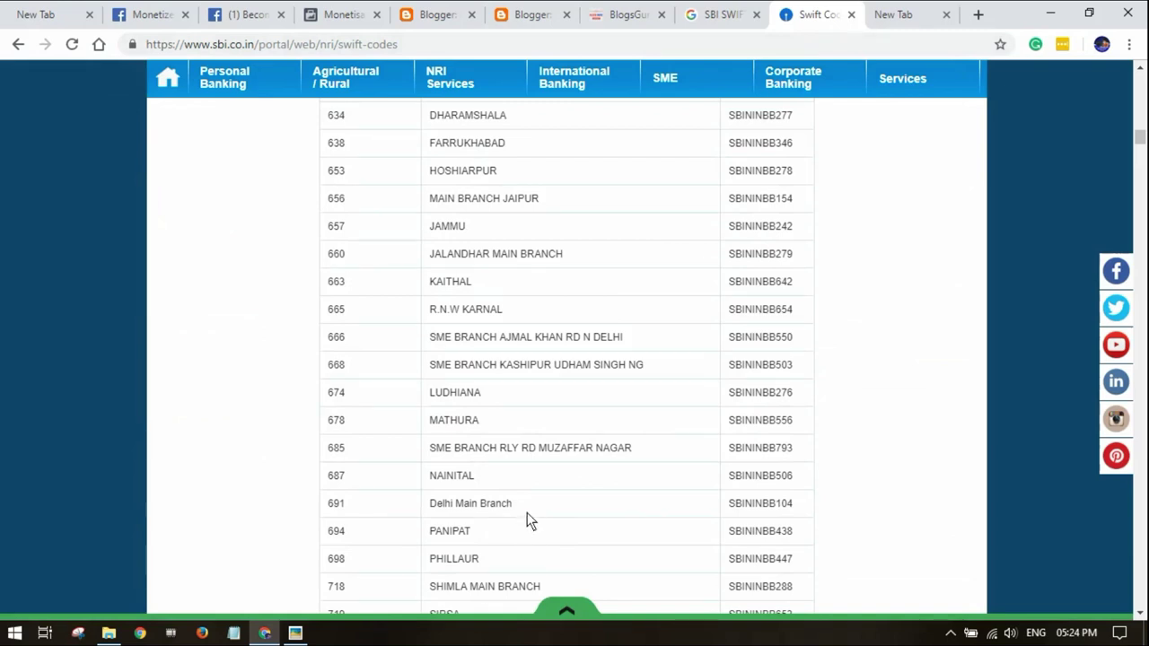